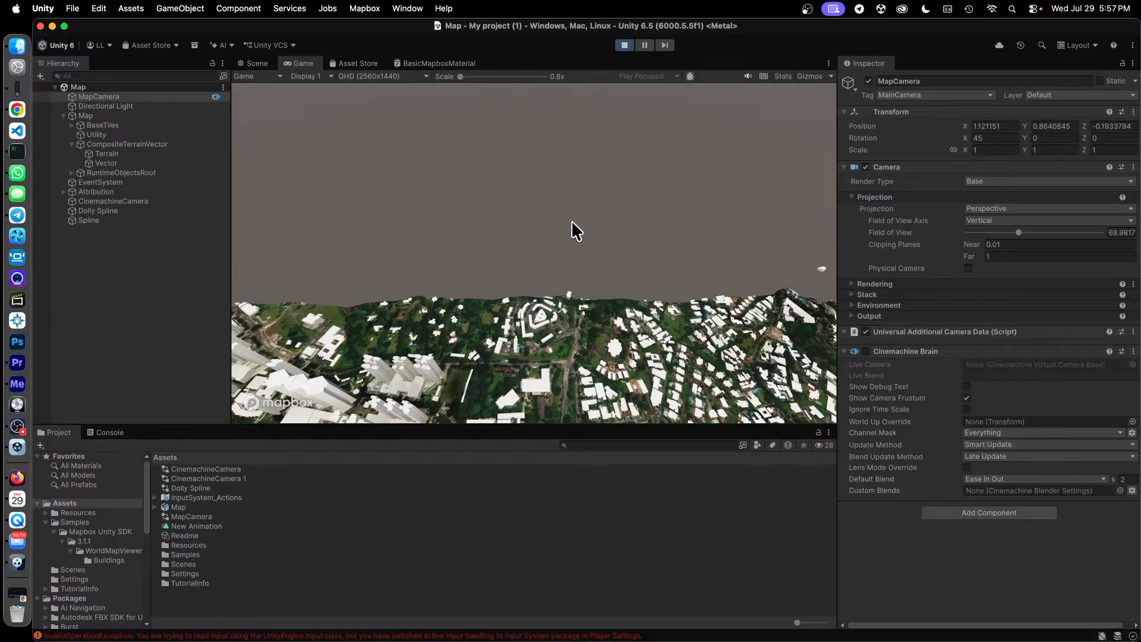
Restart play mode for the Map scene and check MapCamera's far clipping plane.
left_click(623, 45)
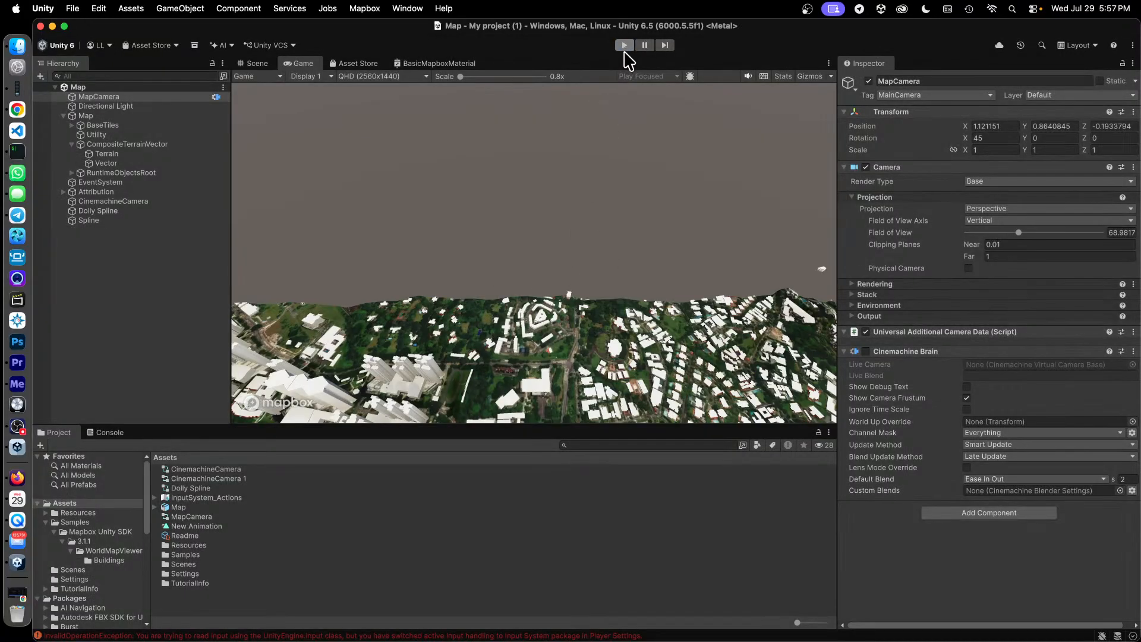
left_click(624, 45)
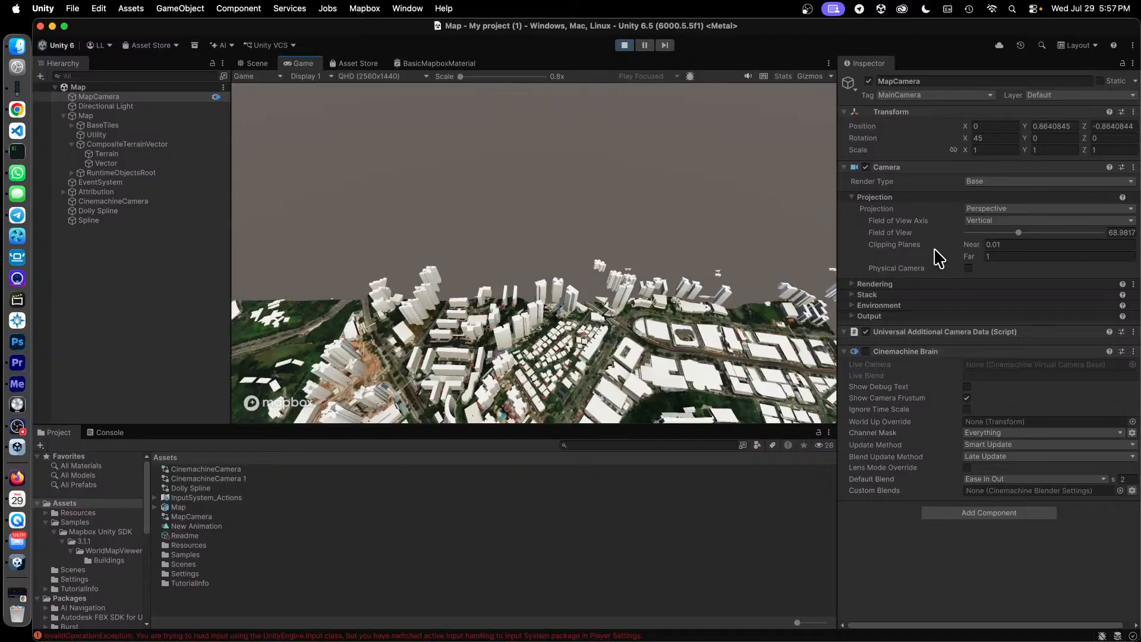
left_click(1012, 256)
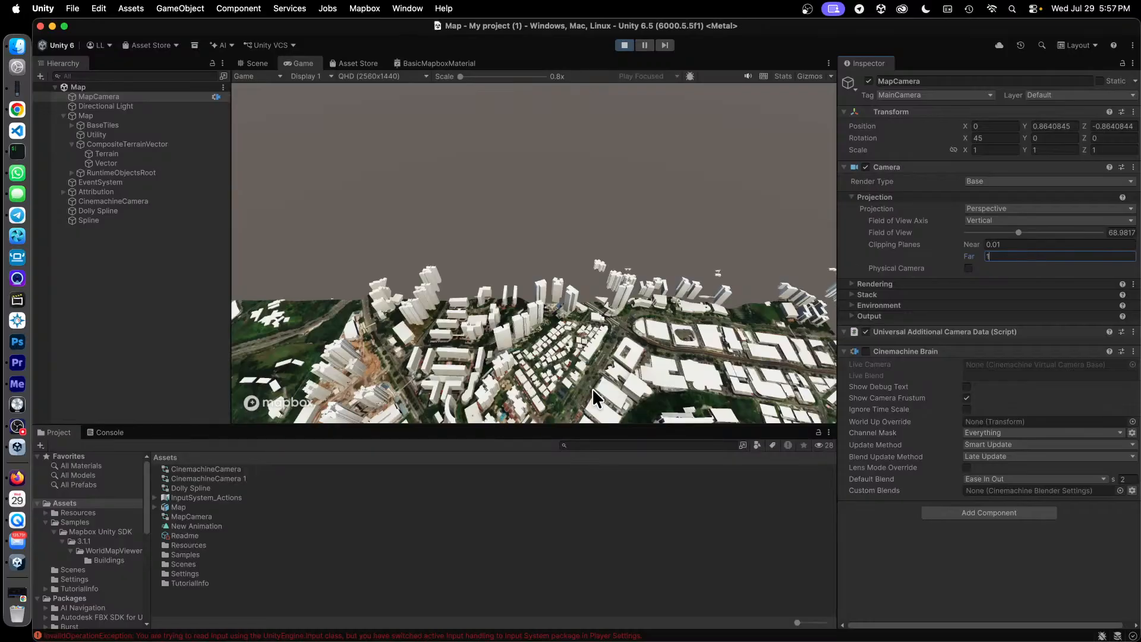
left_click(601, 370)
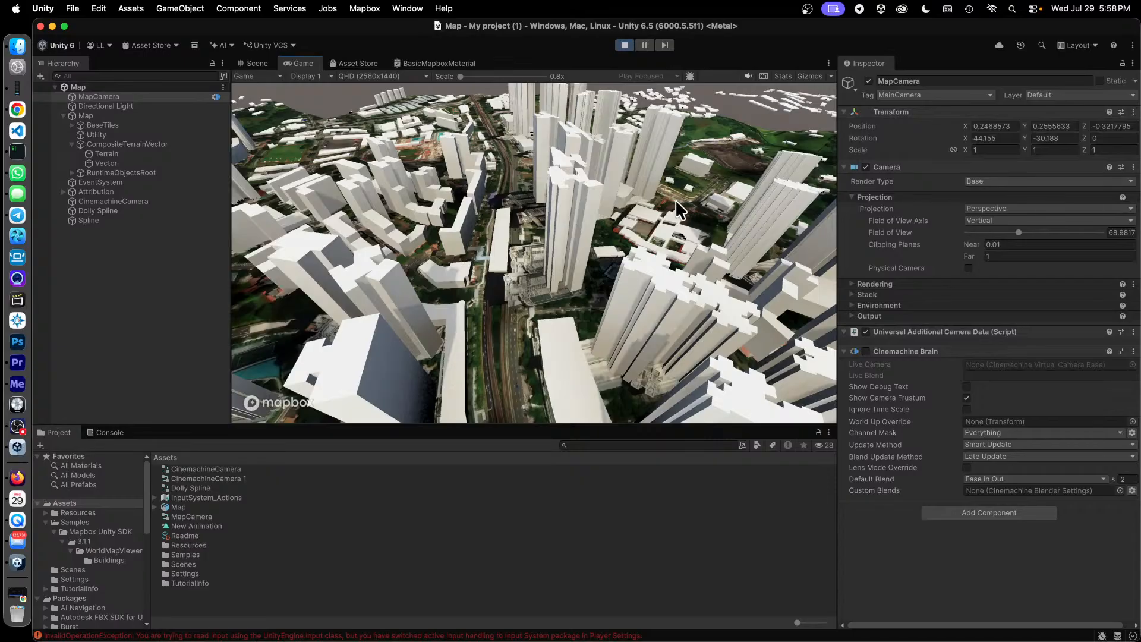
Zoom and pan the running map down among the high-rise buildings along the railway line, and exit play mode.
left_click(118, 97)
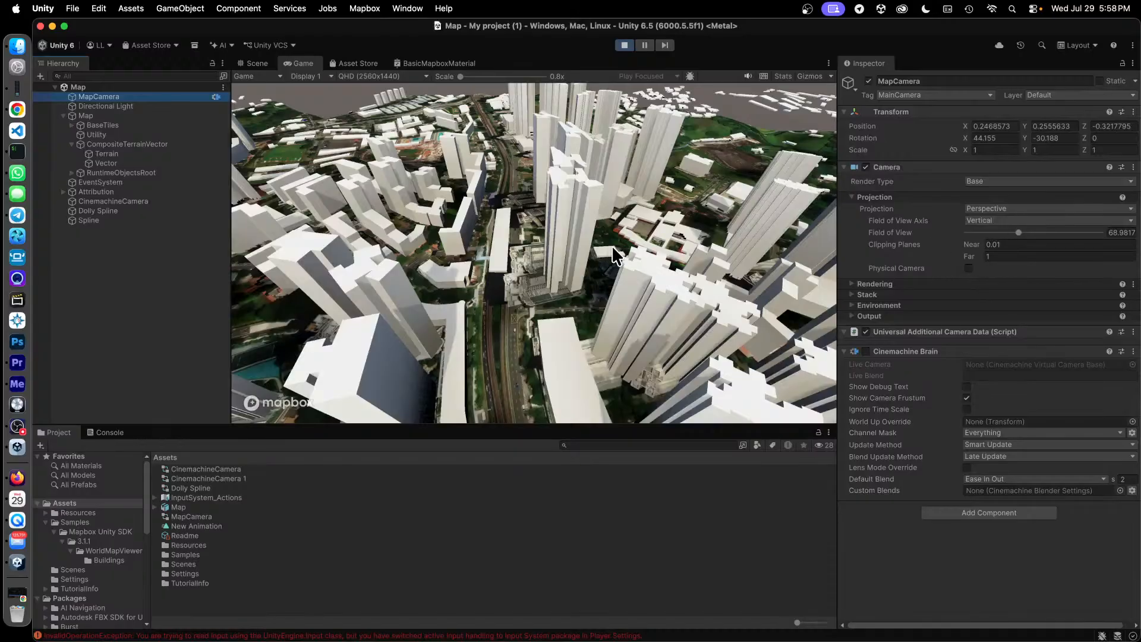
left_click(569, 266)
scroll(583, 223, "up", 2)
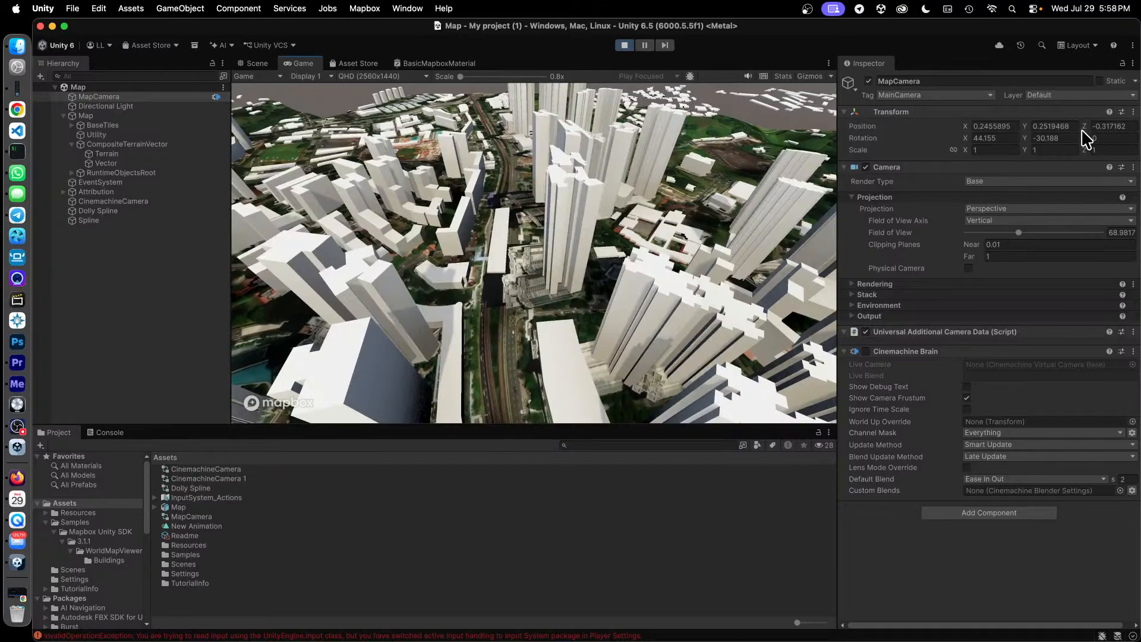
scroll(487, 320, "up", 3)
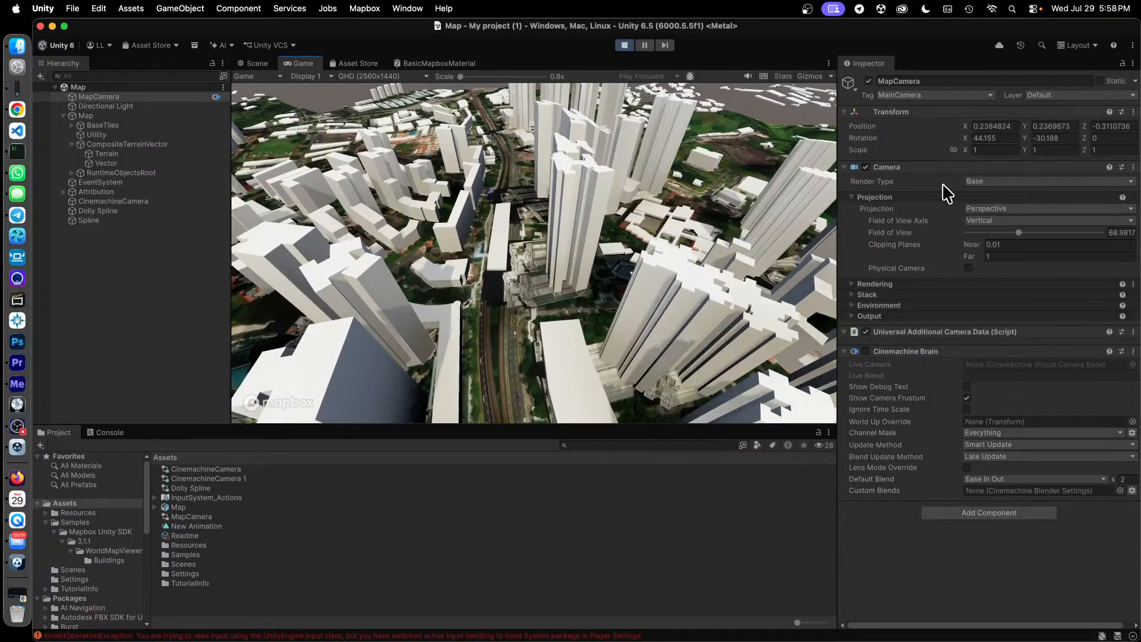
scroll(542, 276, "up", 1)
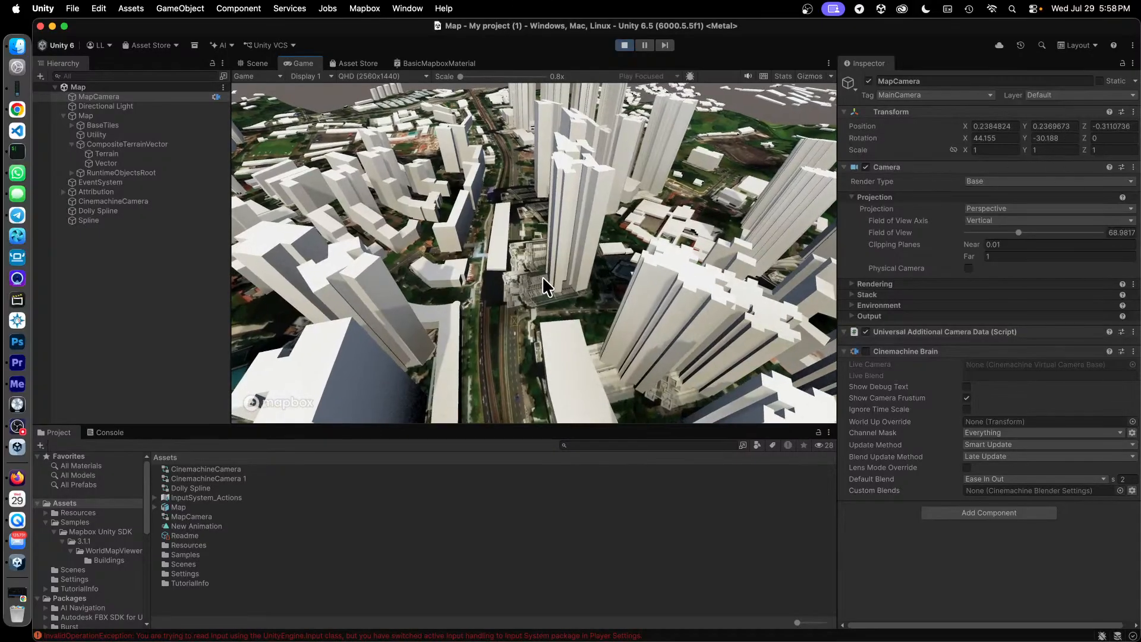
left_click_drag(515, 209, 515, 233)
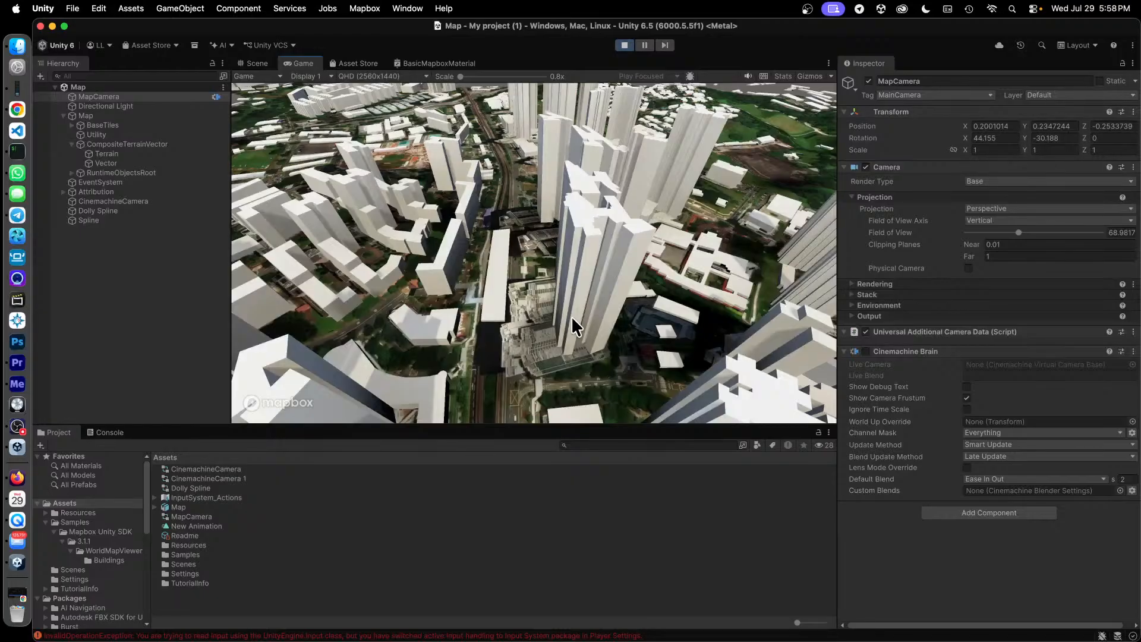
scroll(564, 329, "up", 4)
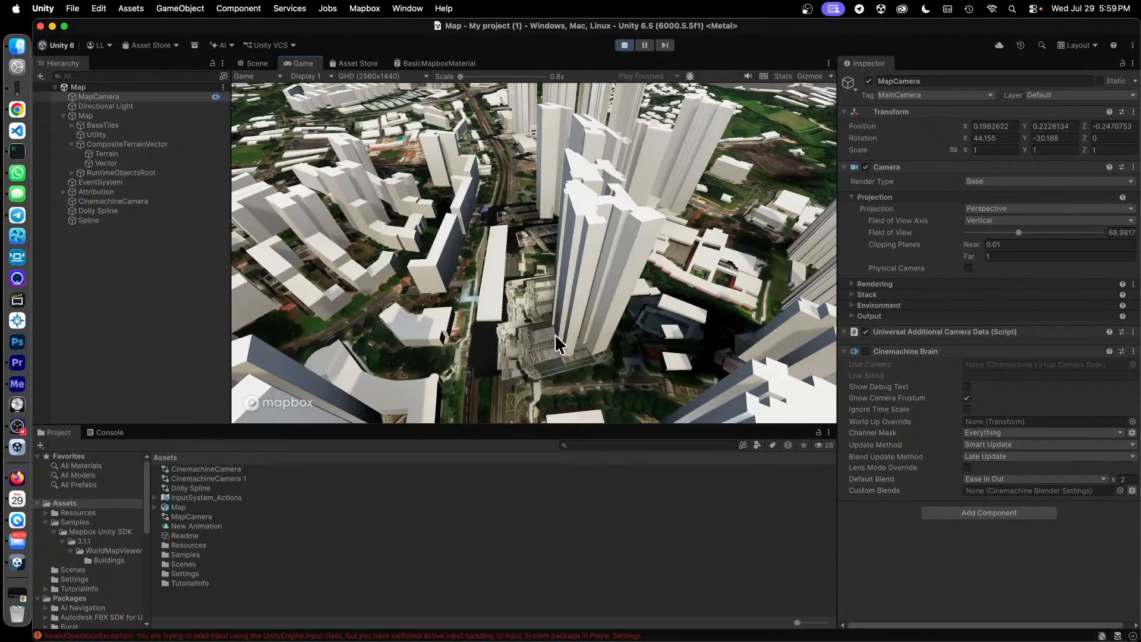
scroll(541, 340, "up", 3)
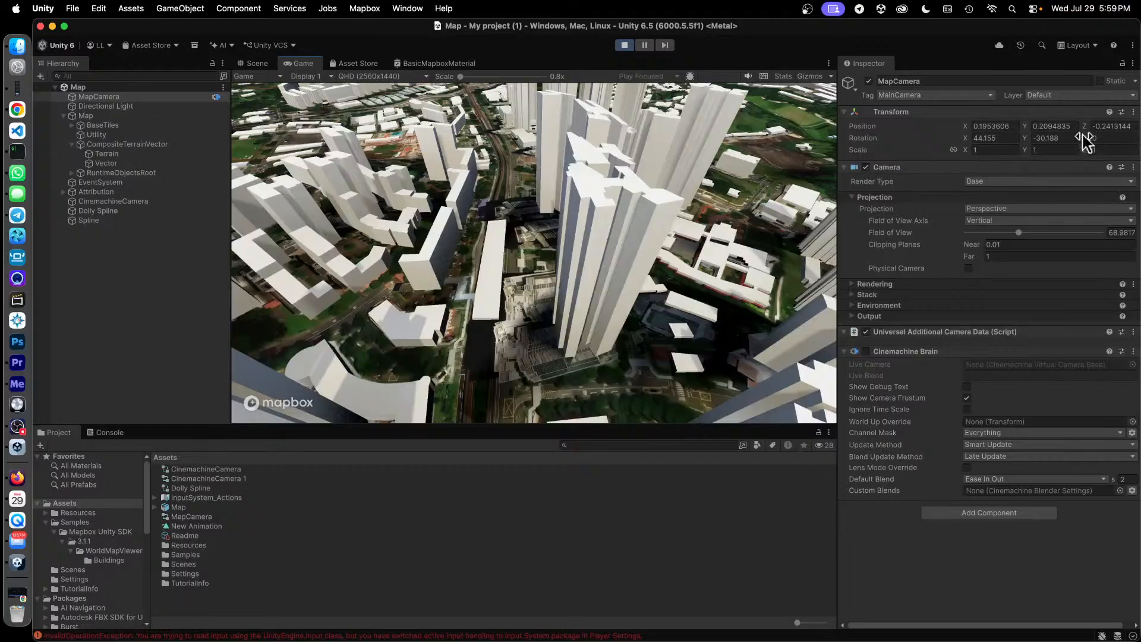
scroll(475, 322, "up", 2)
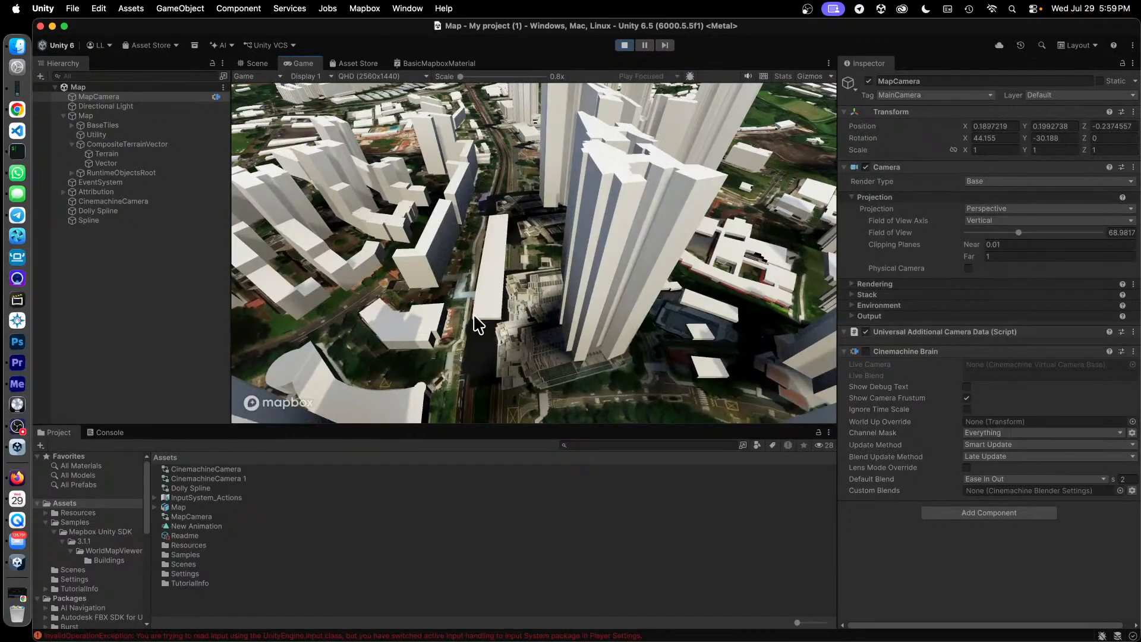
scroll(477, 321, "up", 2)
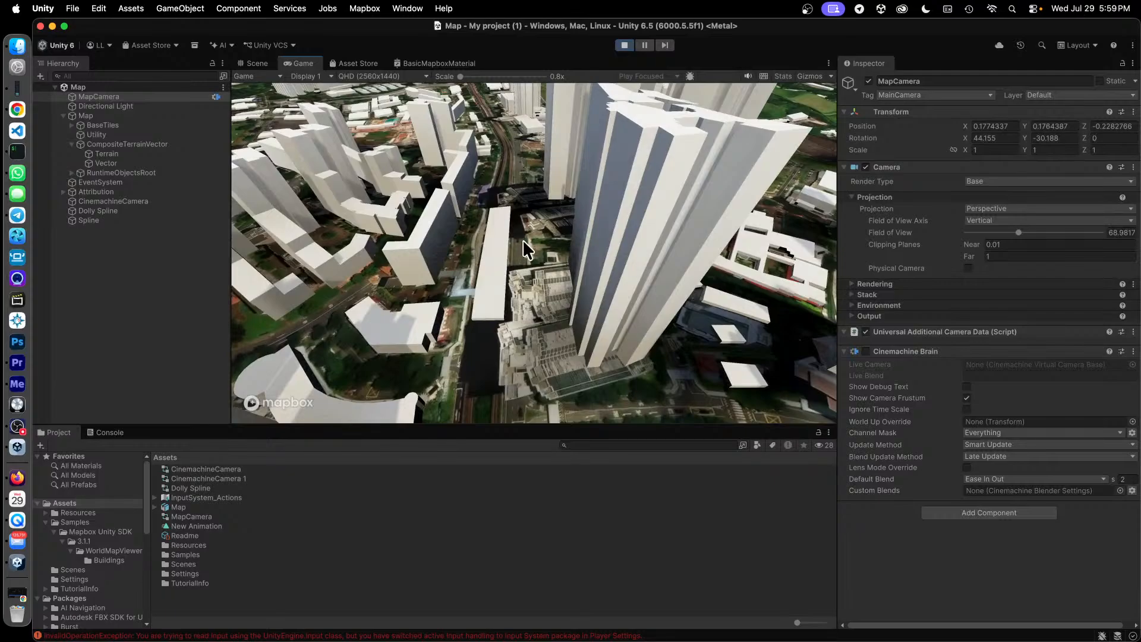
left_click_drag(535, 228, 525, 309)
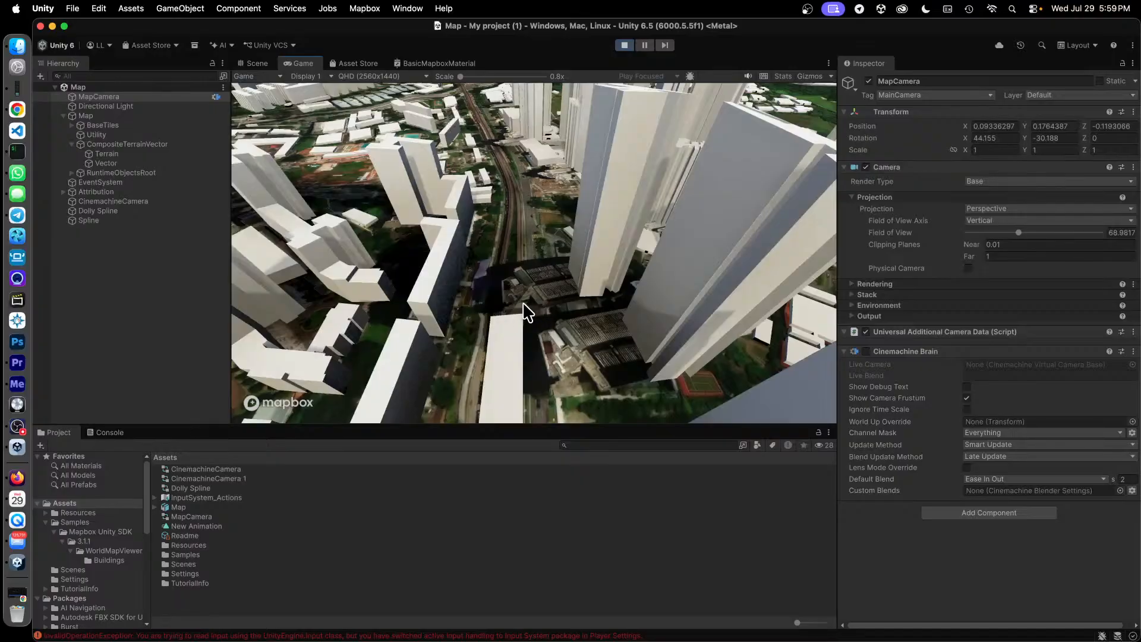
right_click_drag(533, 272, 538, 279)
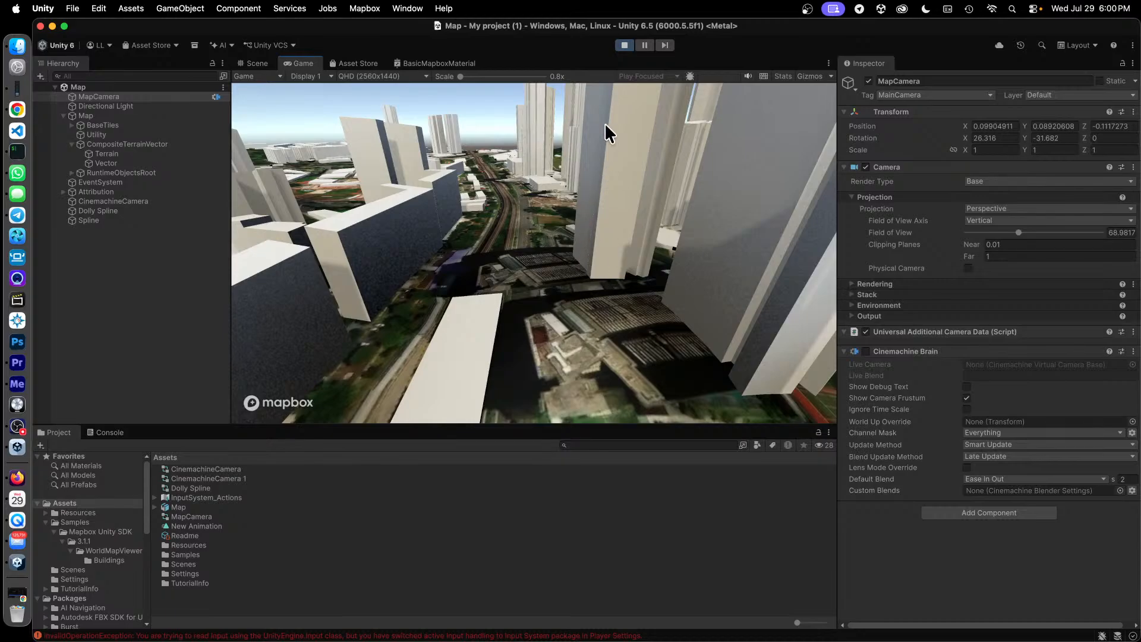
left_click(624, 46)
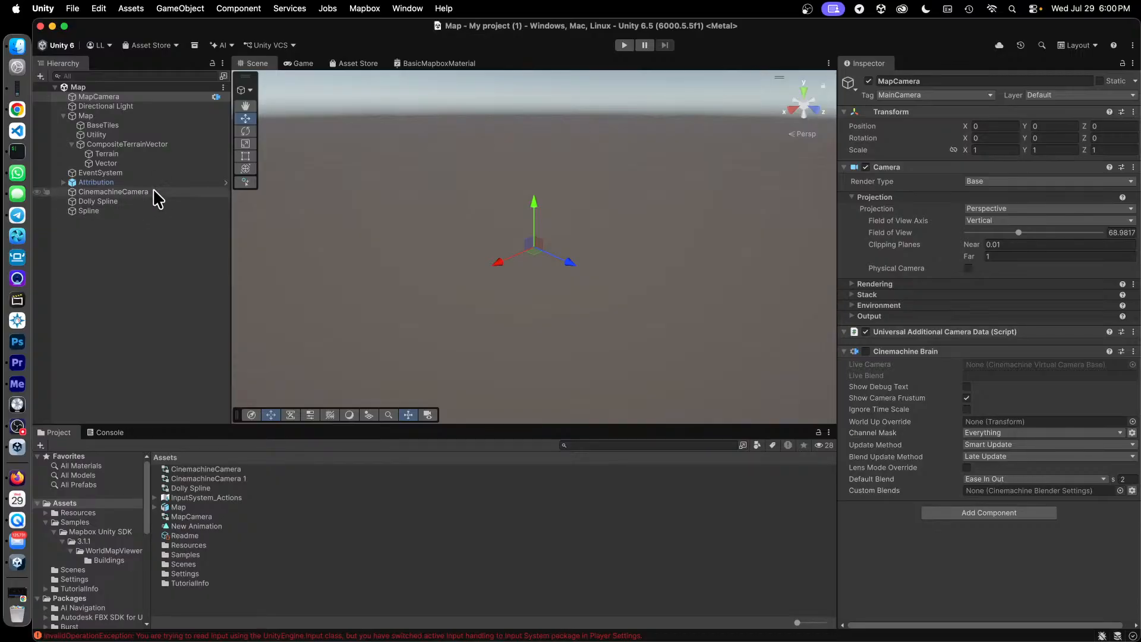
Select CinemachineCamera and check the Cinemachine package in the Package Manager's Unity Registry, and close the Package Manager.
left_click(140, 190)
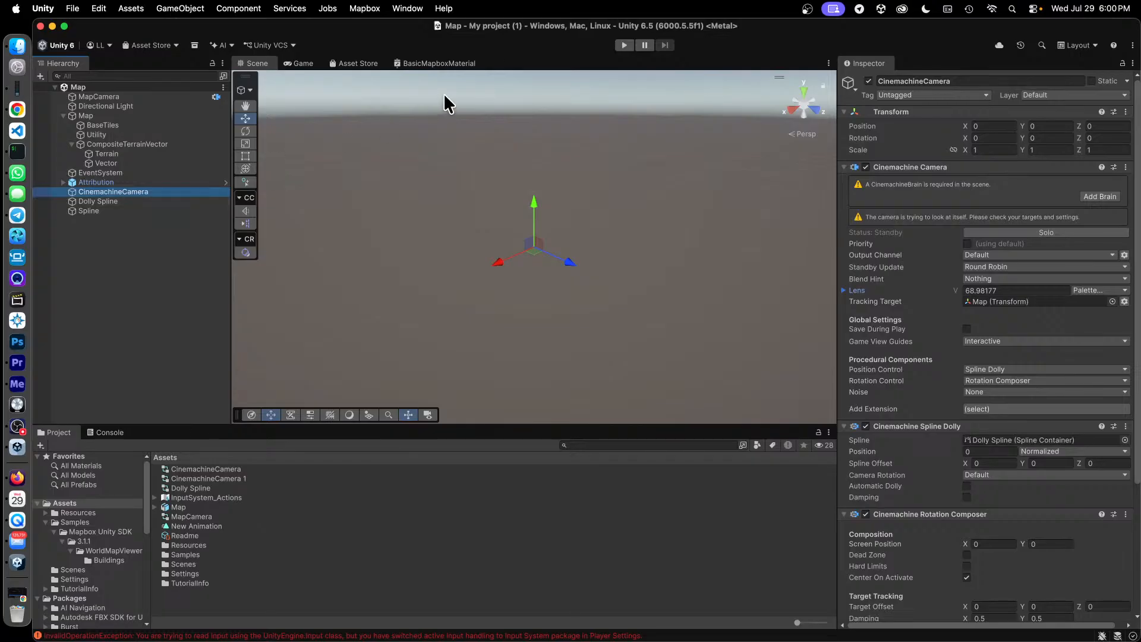
left_click(410, 8)
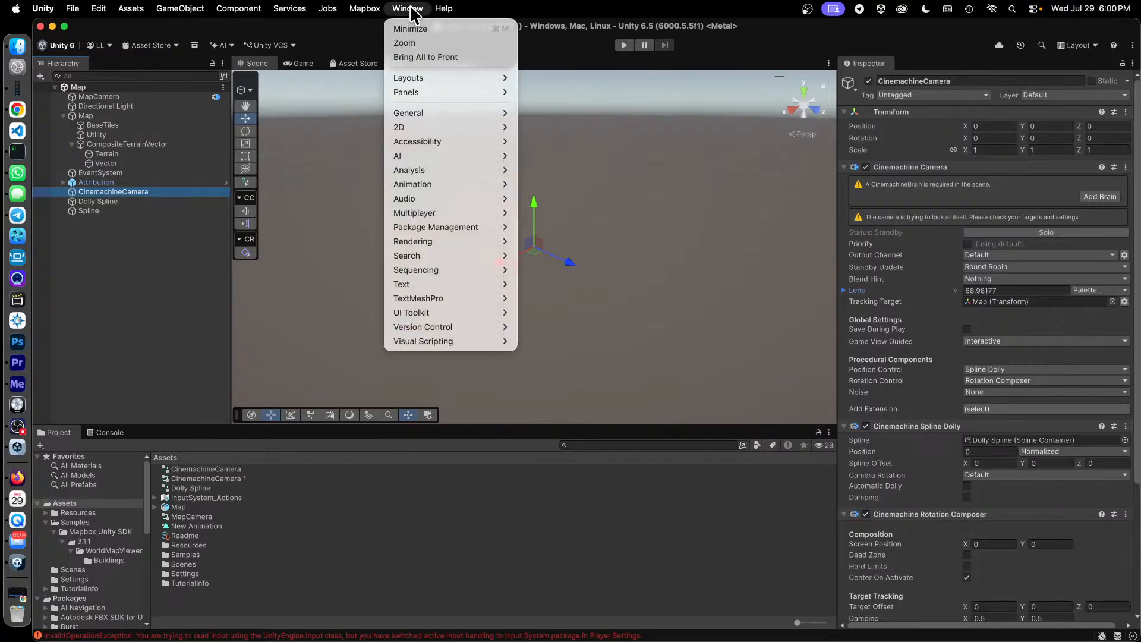
mouse_move(480, 227)
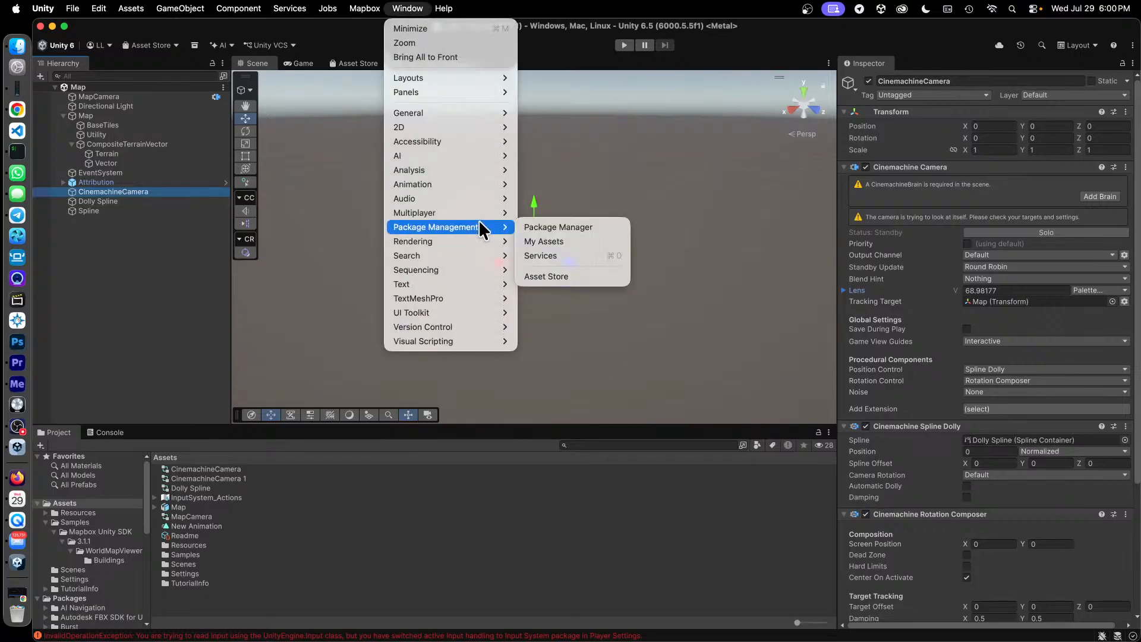
left_click(592, 228)
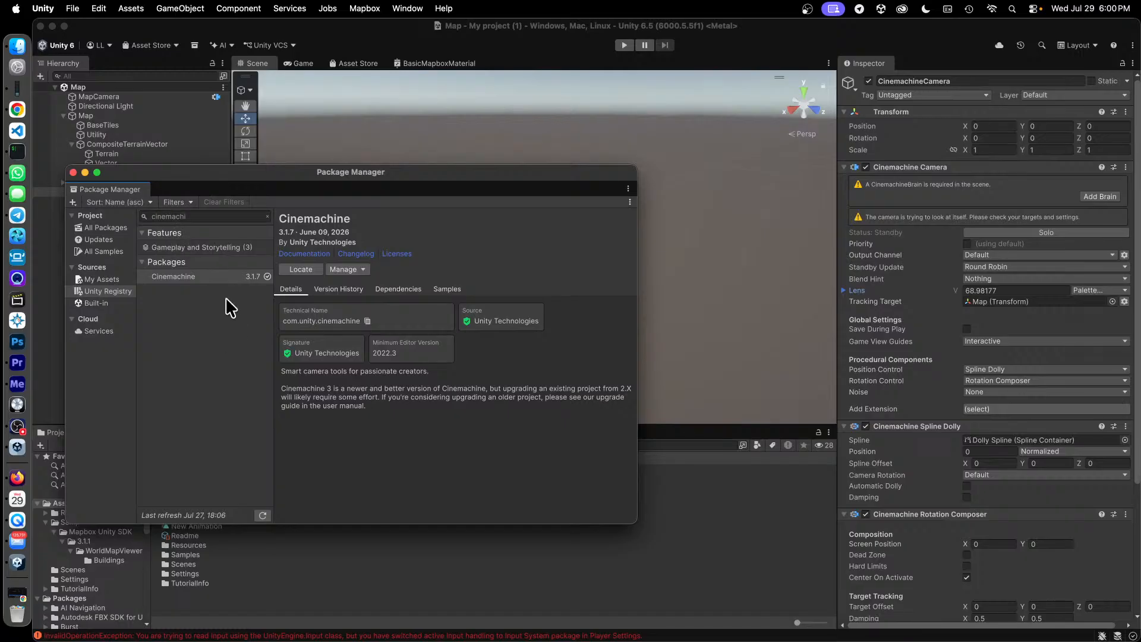
left_click(204, 274)
left_click(109, 290)
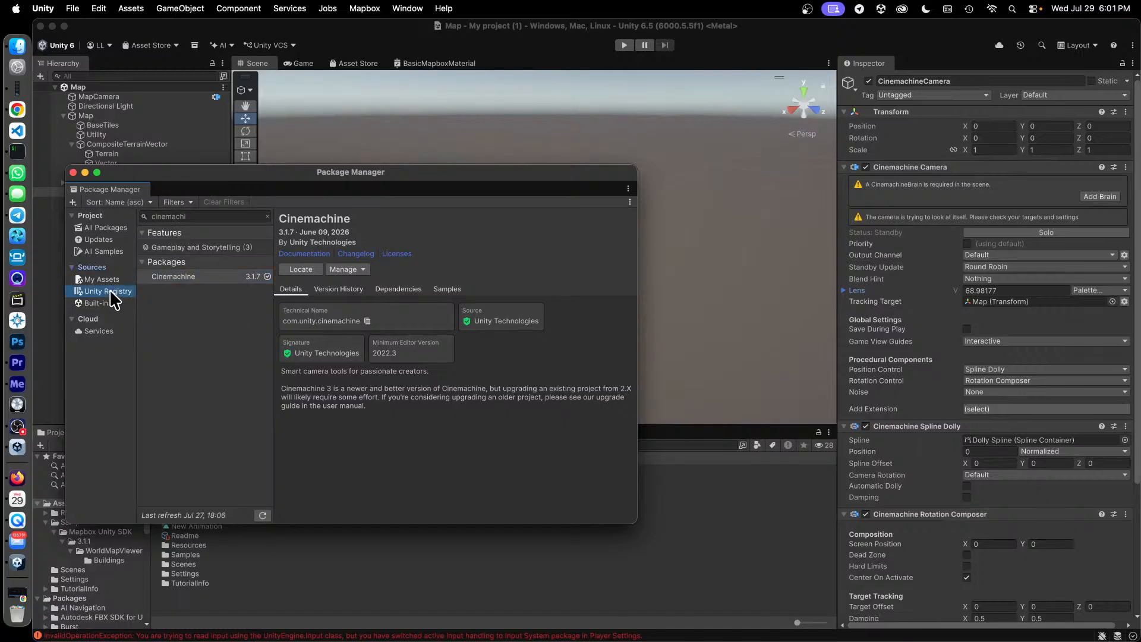
left_click(179, 274)
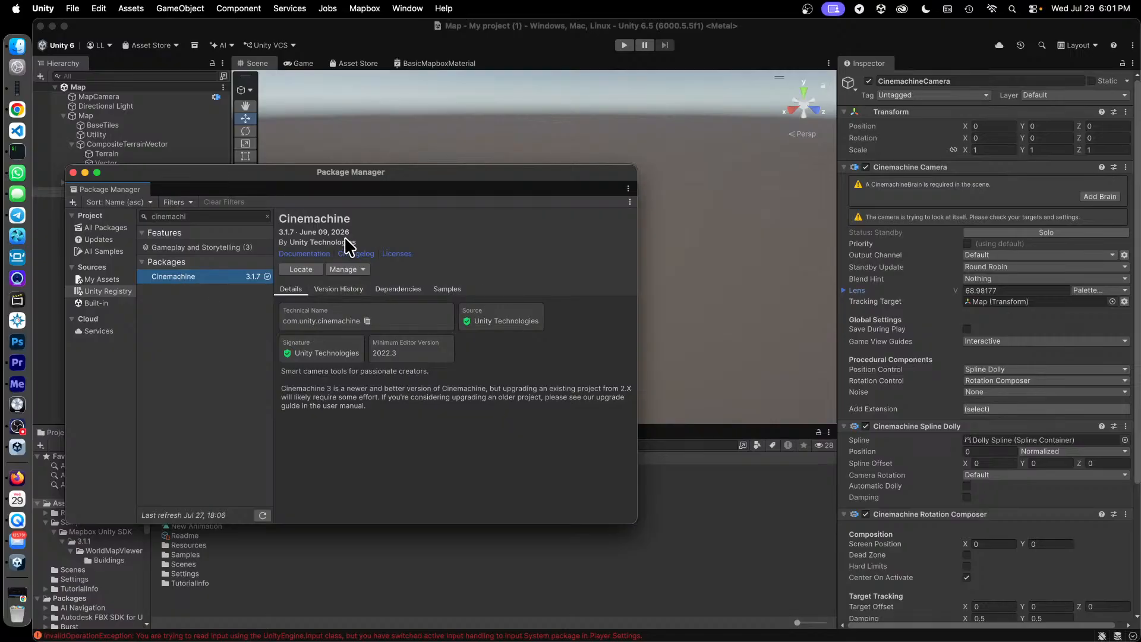
left_click(73, 172)
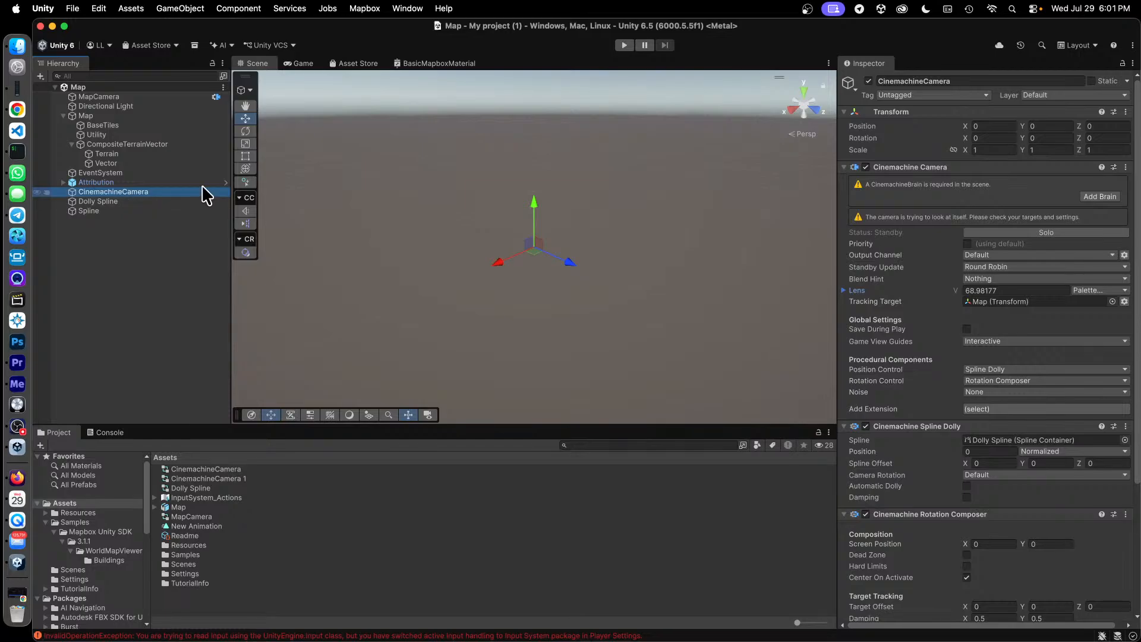
left_click(182, 8)
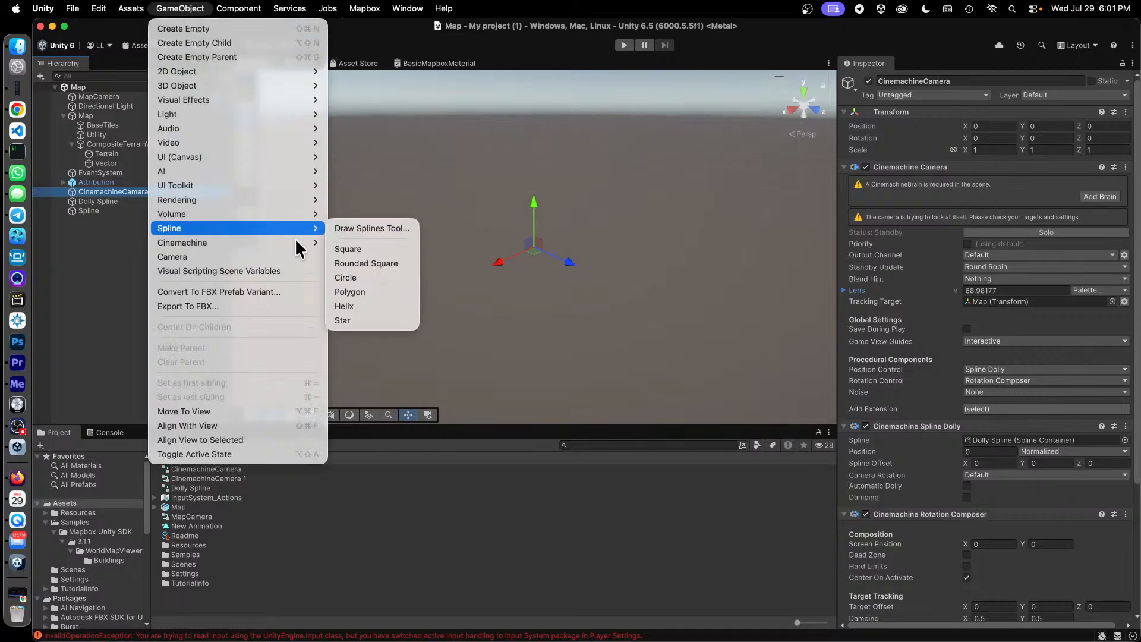
mouse_move(297, 242)
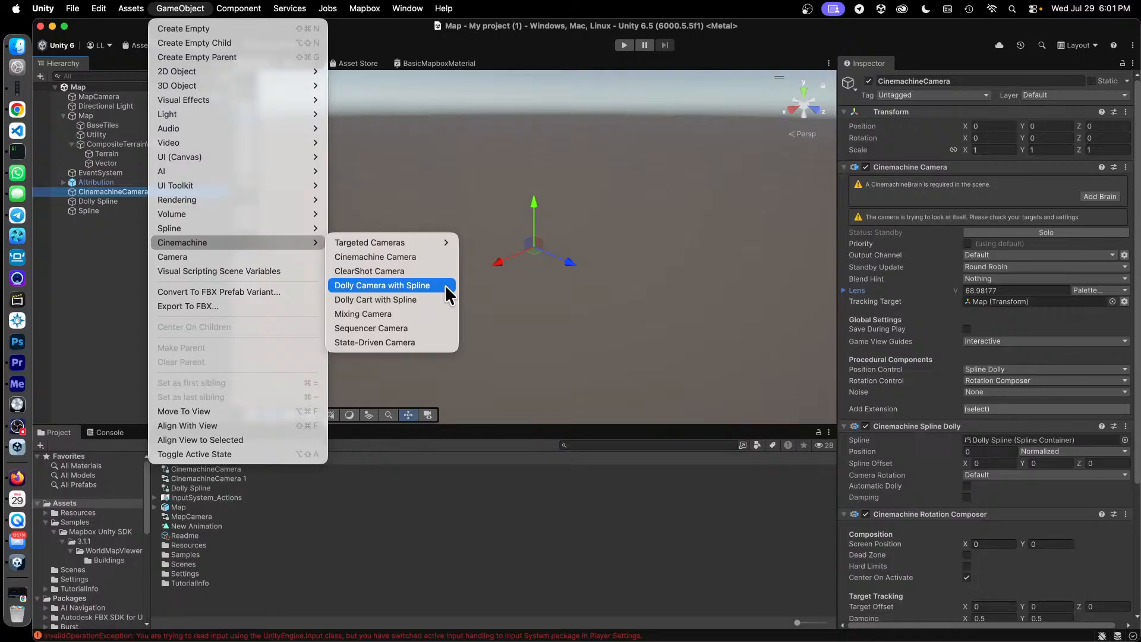
left_click(95, 326)
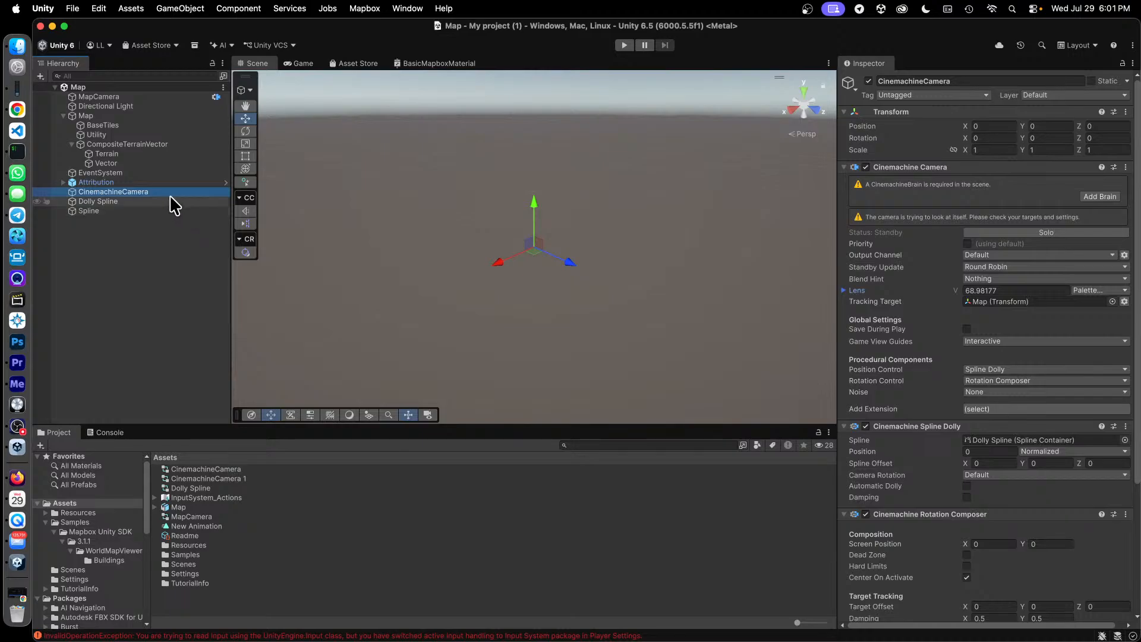
left_click(150, 191)
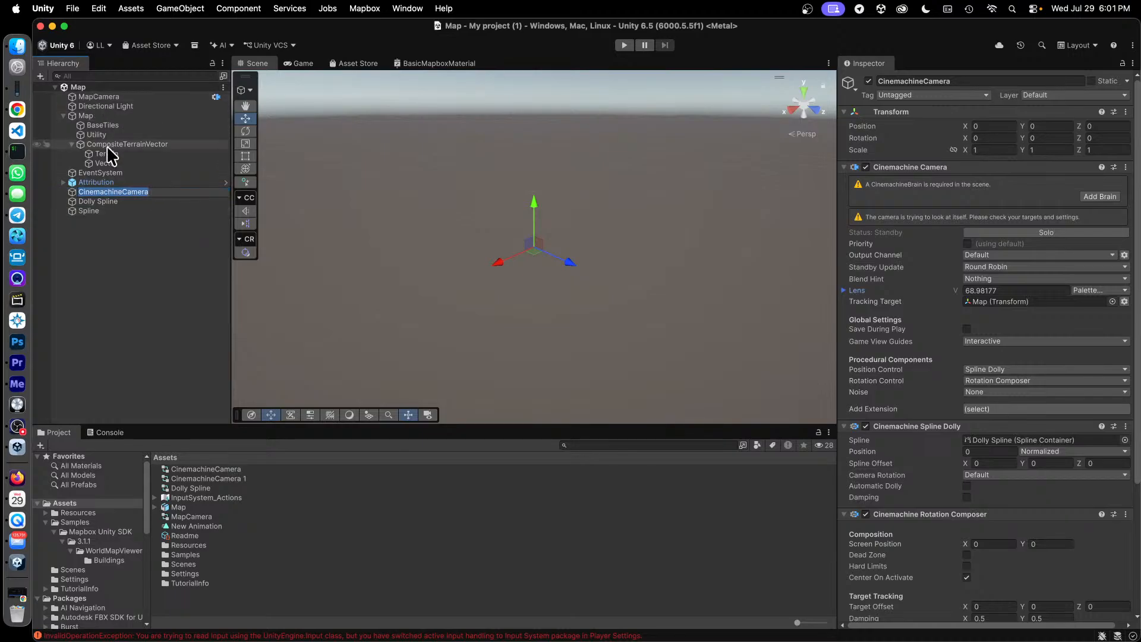
left_click(155, 223)
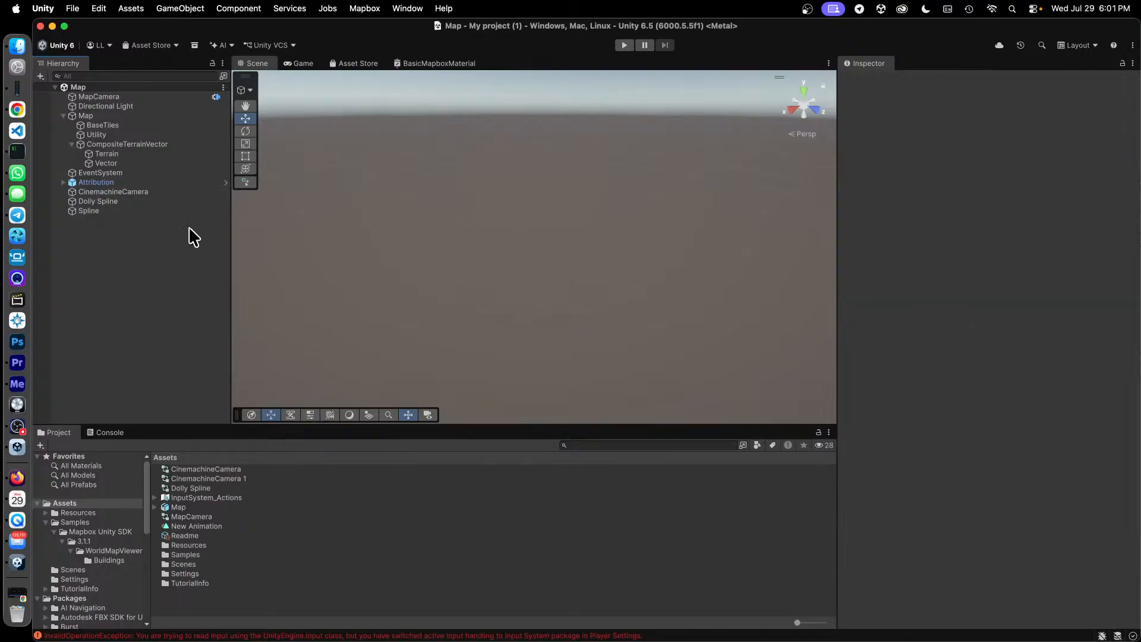
Inspect the components of the CinemachineCamera, Dolly Spline and Spline objects.
left_click(130, 191)
left_click(99, 202)
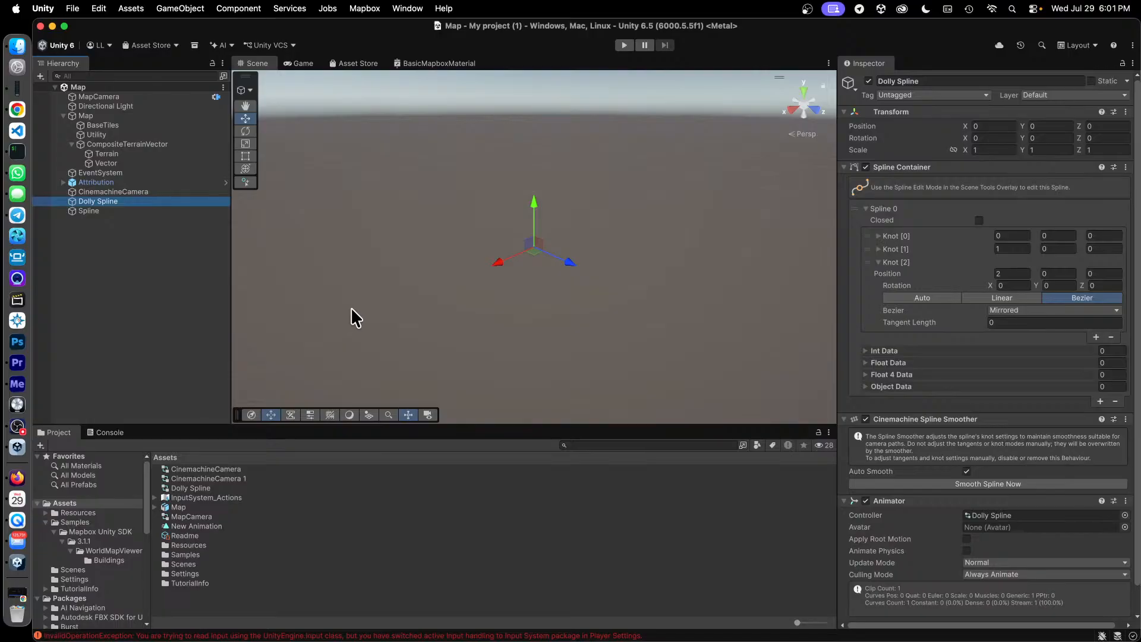
left_click(101, 211)
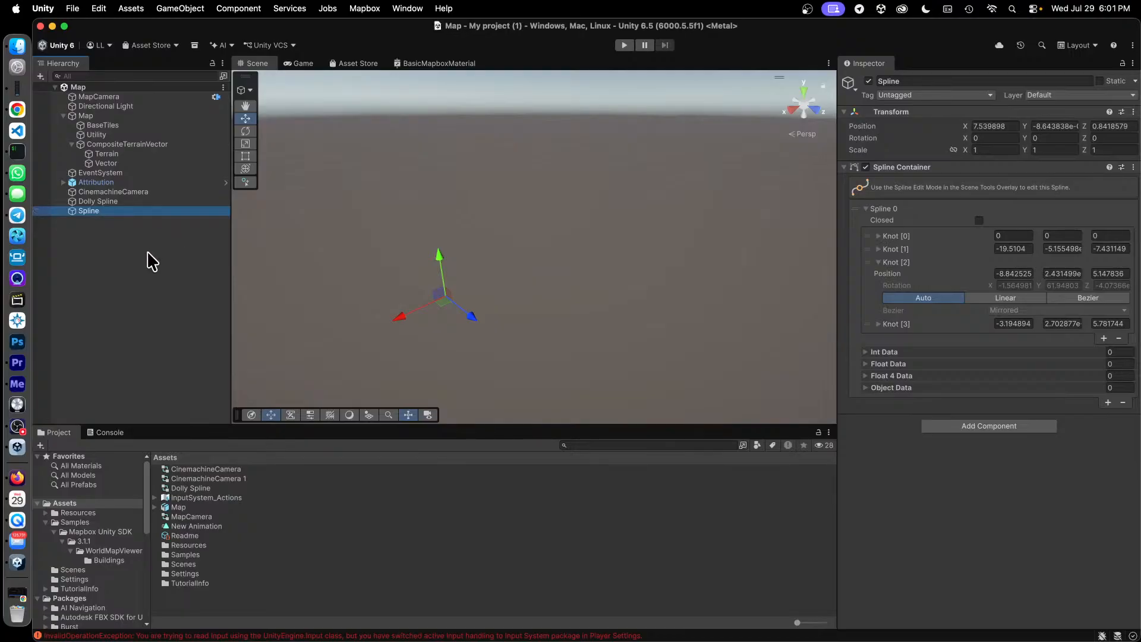
left_click(144, 190)
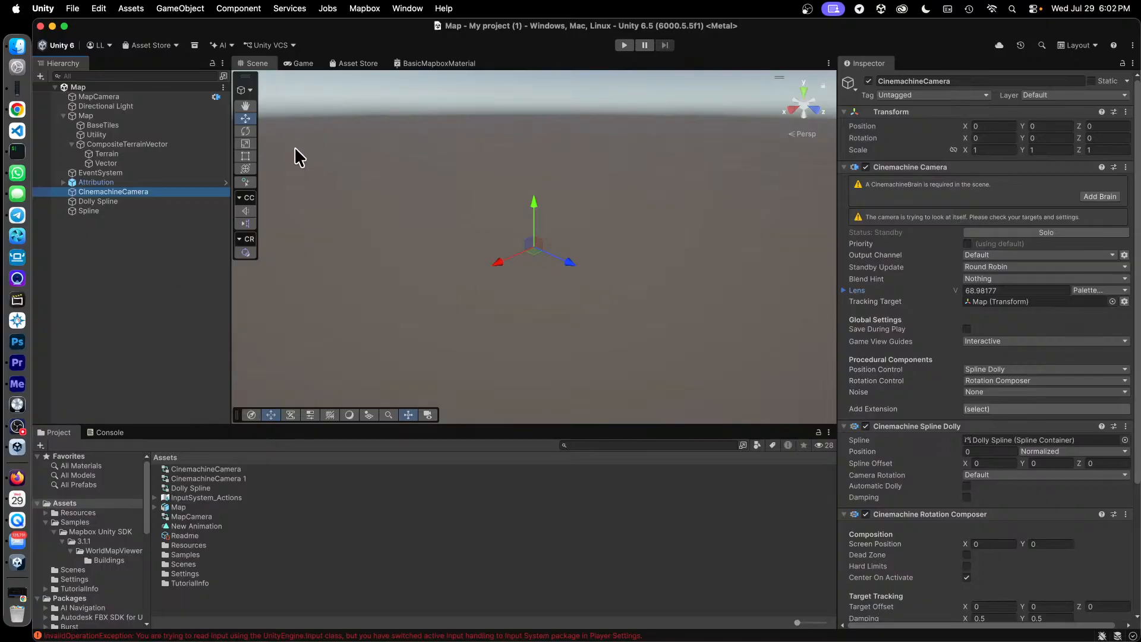
Enable the Cinemachine Brain component on MapCamera.
left_click(103, 97)
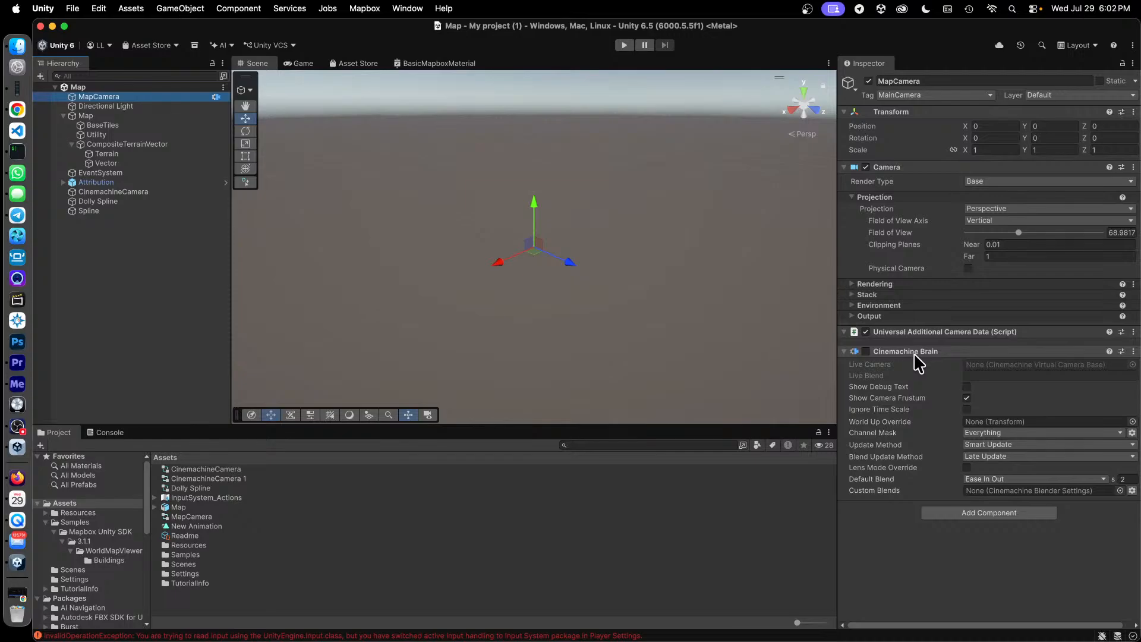
left_click(866, 351)
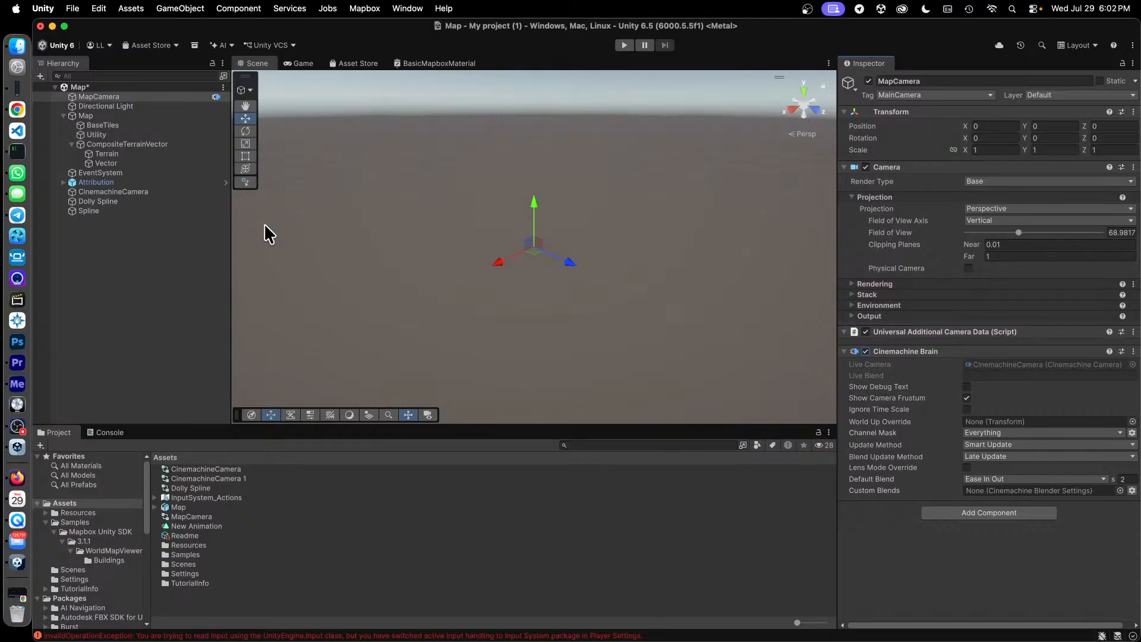
Examine CinemachineCamera's tracking target and the spline assigned to its Cinemachine Spline Dolly.
left_click(126, 192)
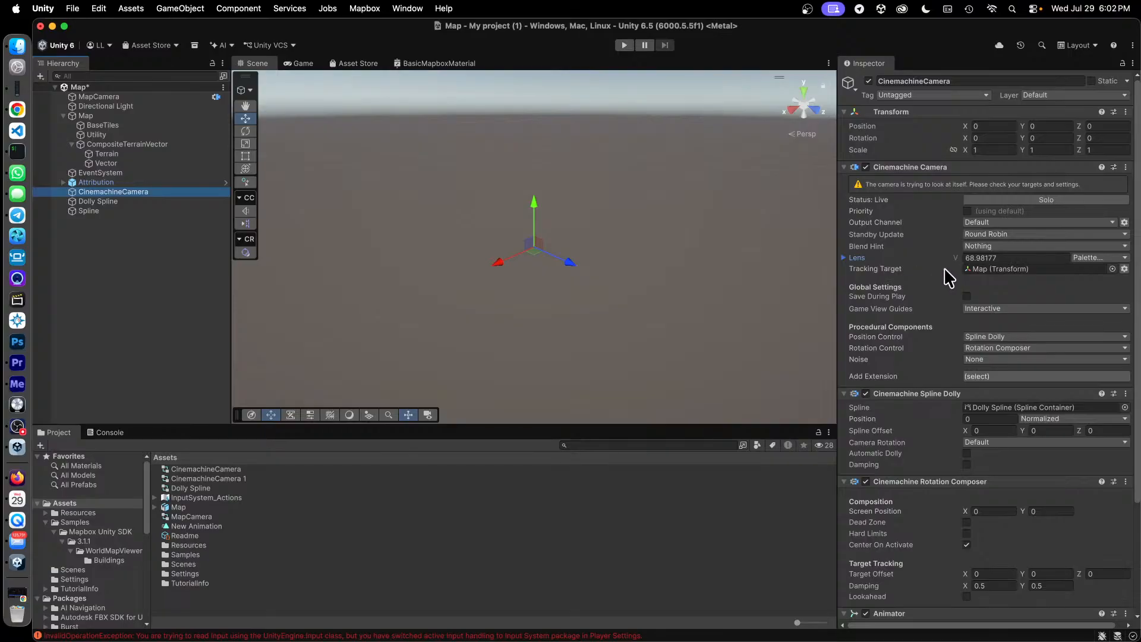
left_click(1111, 269)
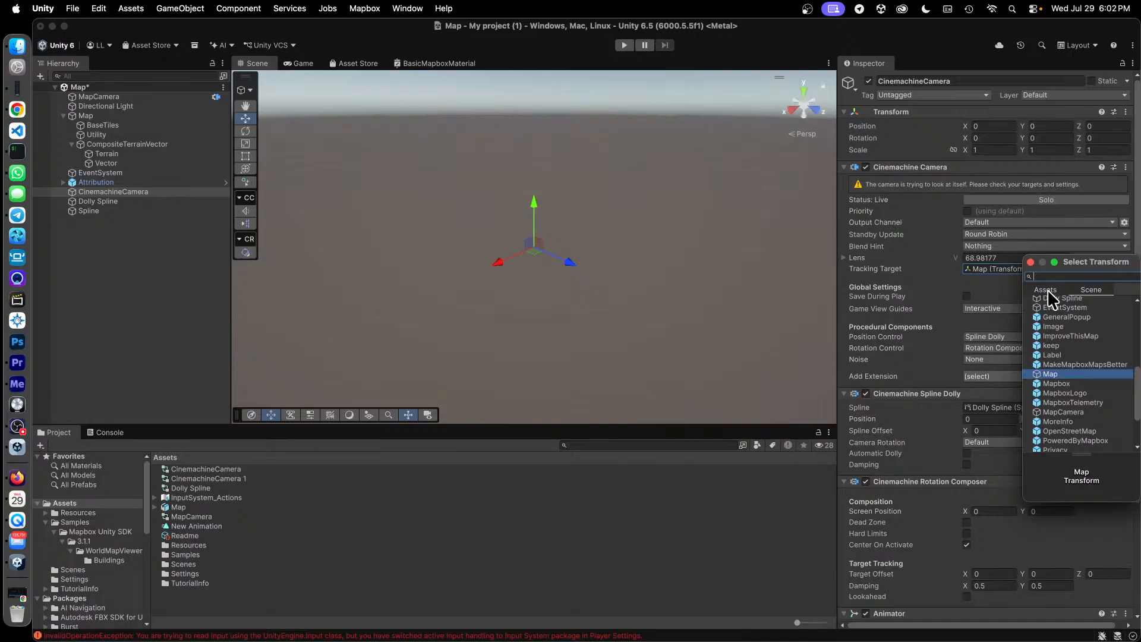
left_click(1012, 291)
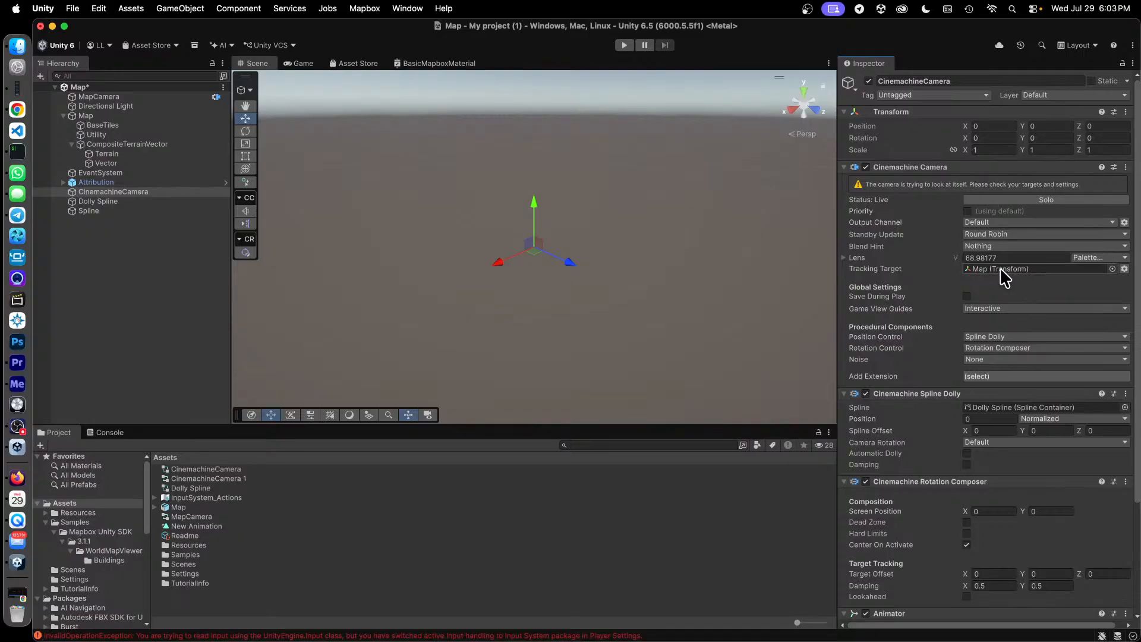
scroll(1105, 510, "down", 5)
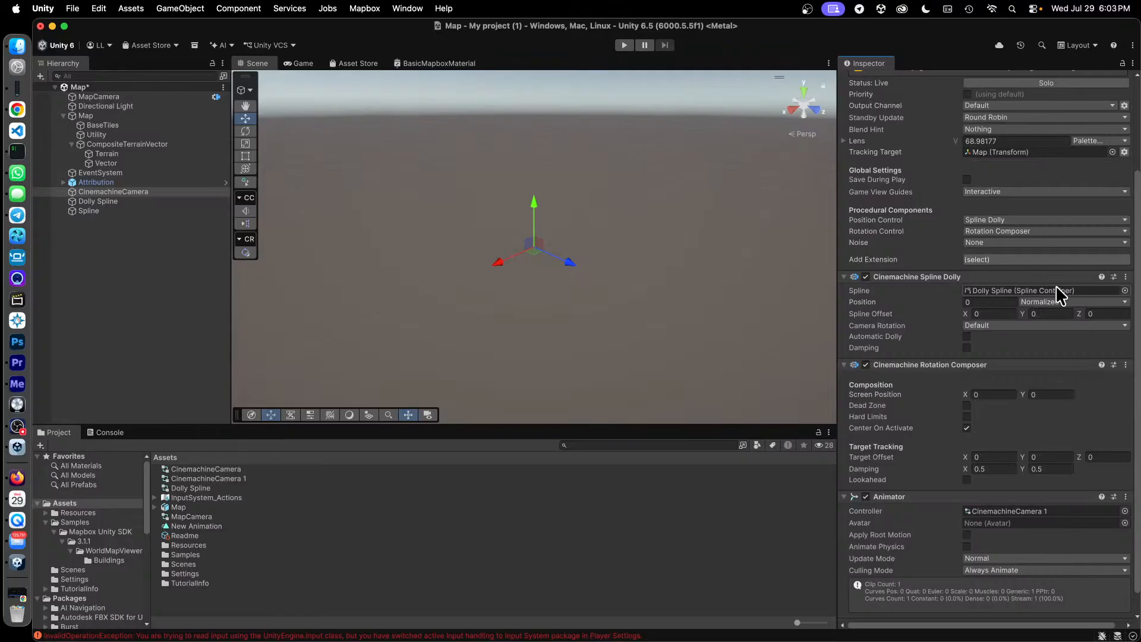
left_click(1087, 290)
Assign the scene's Dolly Spline as the spline of CinemachineCamera's Cinemachine Spline Dolly.
left_click(1123, 290)
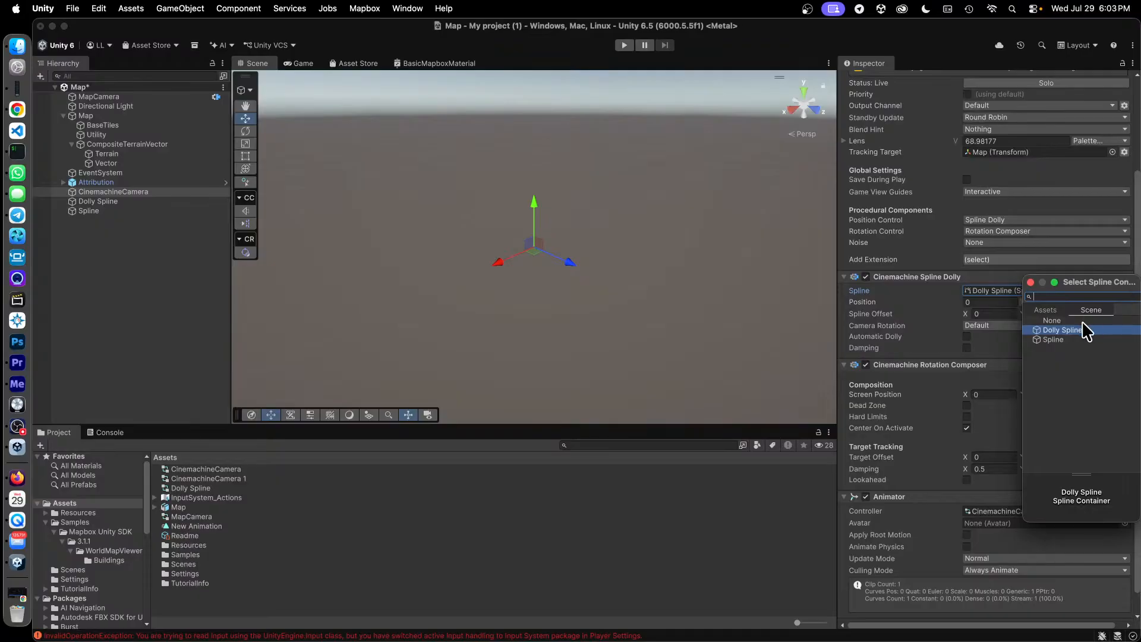
double_click(1076, 329)
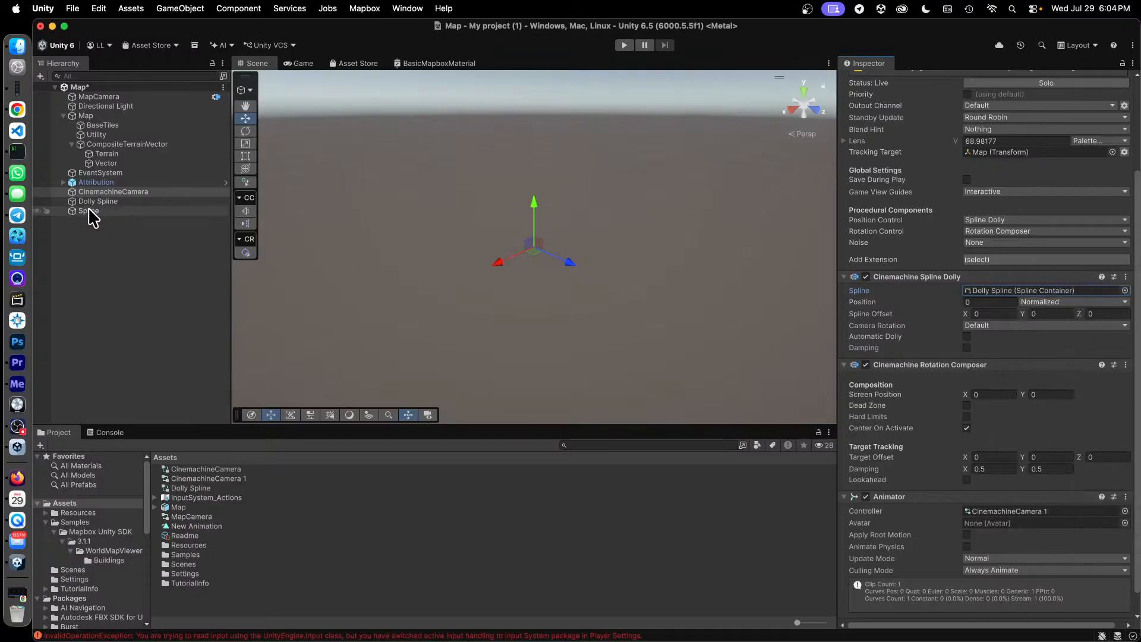
Set the position of Knot [2] on Dolly Spline to 0, 1, 2 and test the scene in Play mode.
left_click(102, 202)
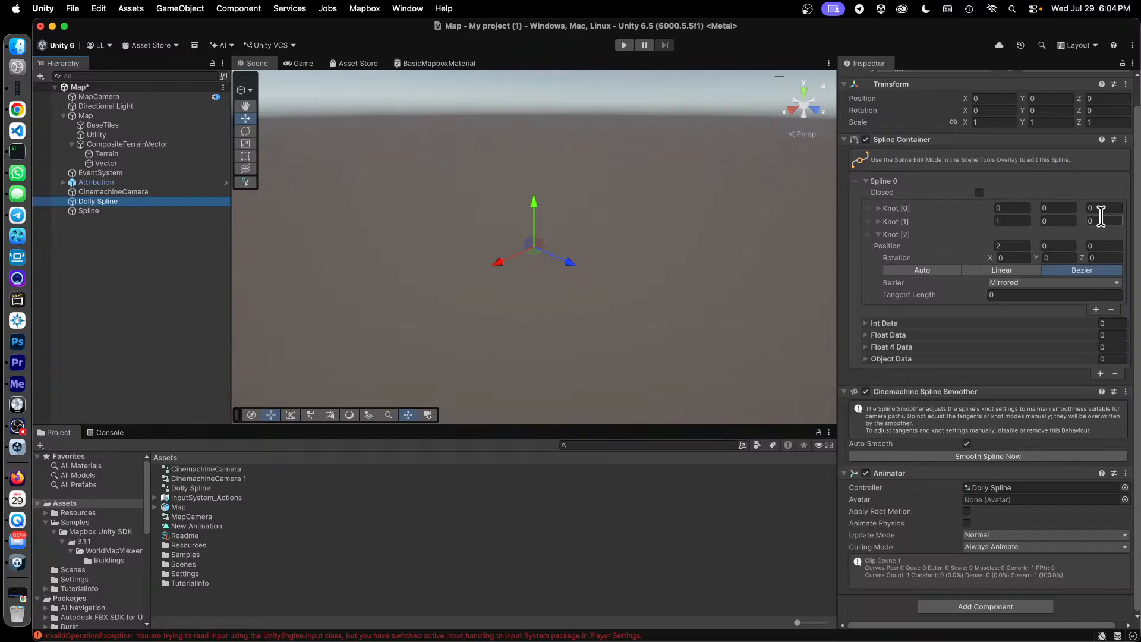
scroll(1118, 226, "up", 1)
scroll(1118, 231, "up", 2)
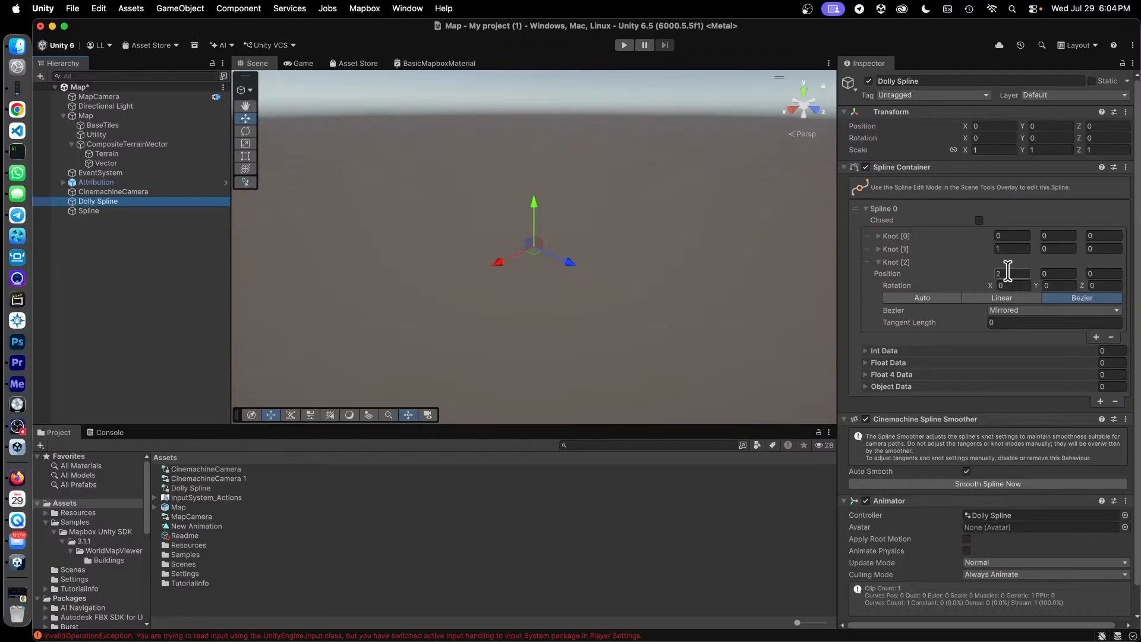
left_click(1011, 273)
type("0")
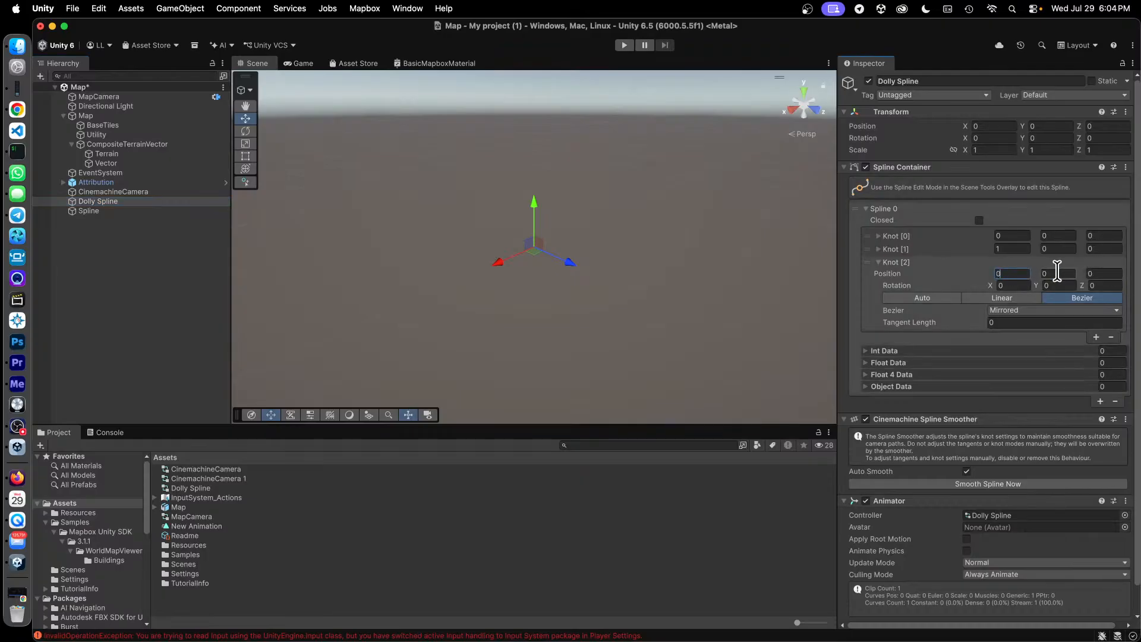
left_click(1057, 272)
key("Tab")
type("2")
key("Tab")
type("1")
key("Tab")
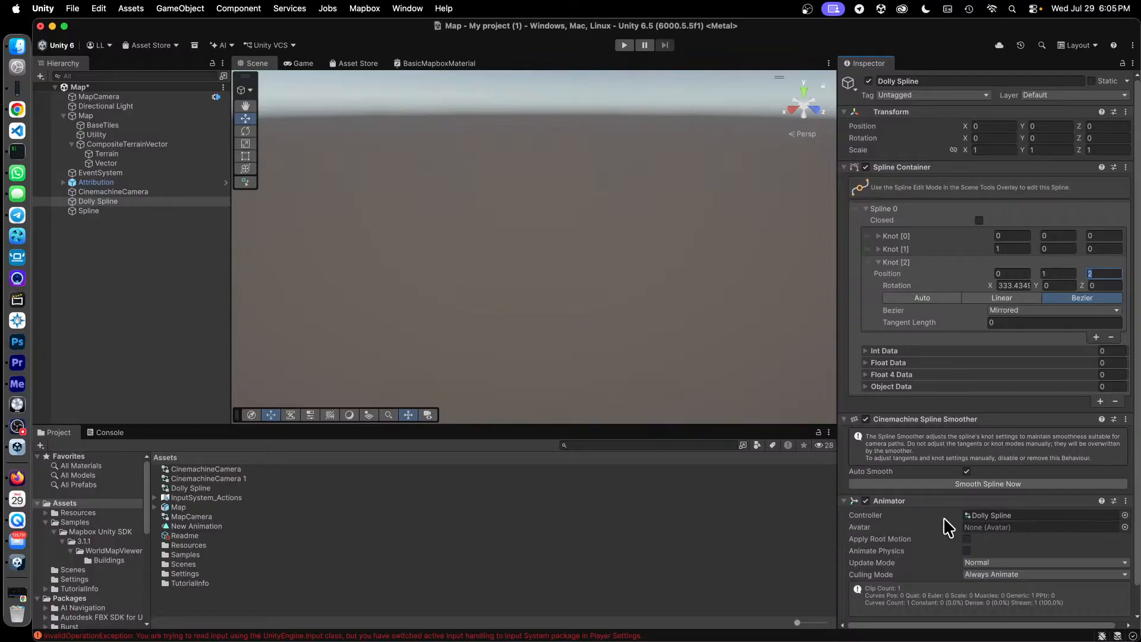
left_click(624, 46)
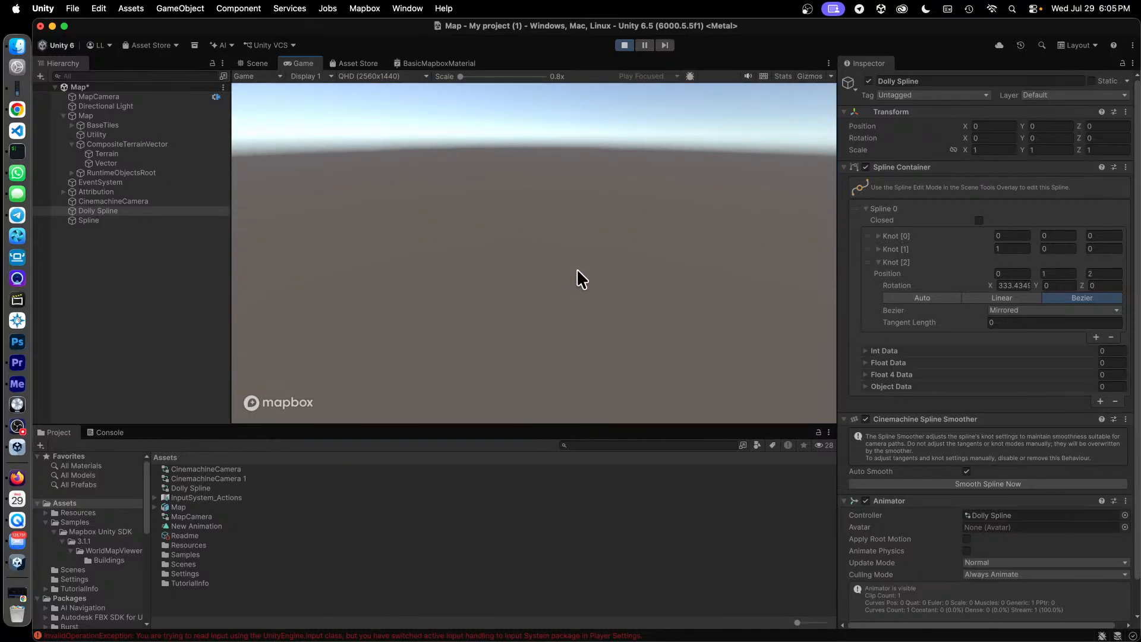
left_click(623, 46)
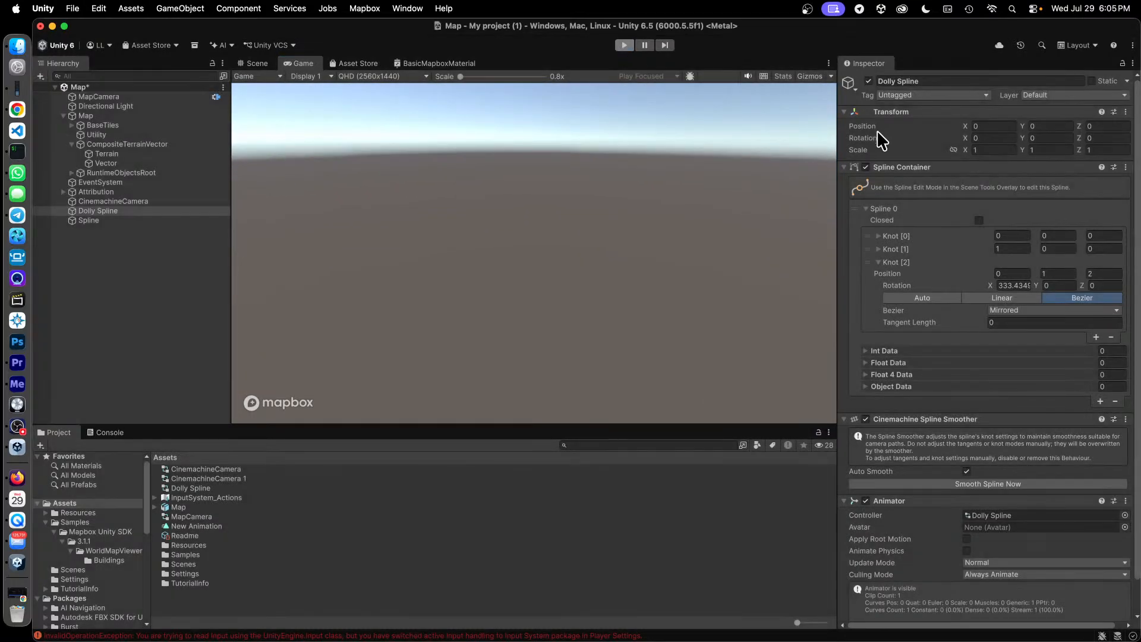
Set the position of Dolly Spline's Knot [2] to 1, 0.1, 0.1 and test the scene in Play mode.
left_click(1105, 274)
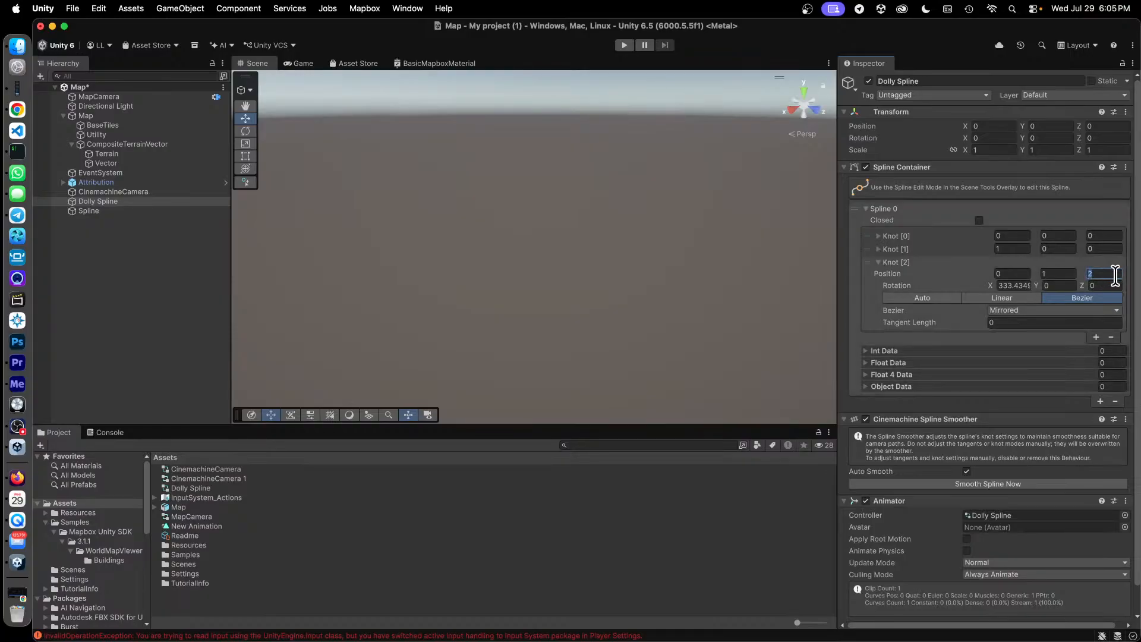
type("0.1")
key("BackSpace")
key("BackSpace")
type(".1")
key("shift+Tab")
type("0")
key("shift+Tab")
type("1")
key("Tab")
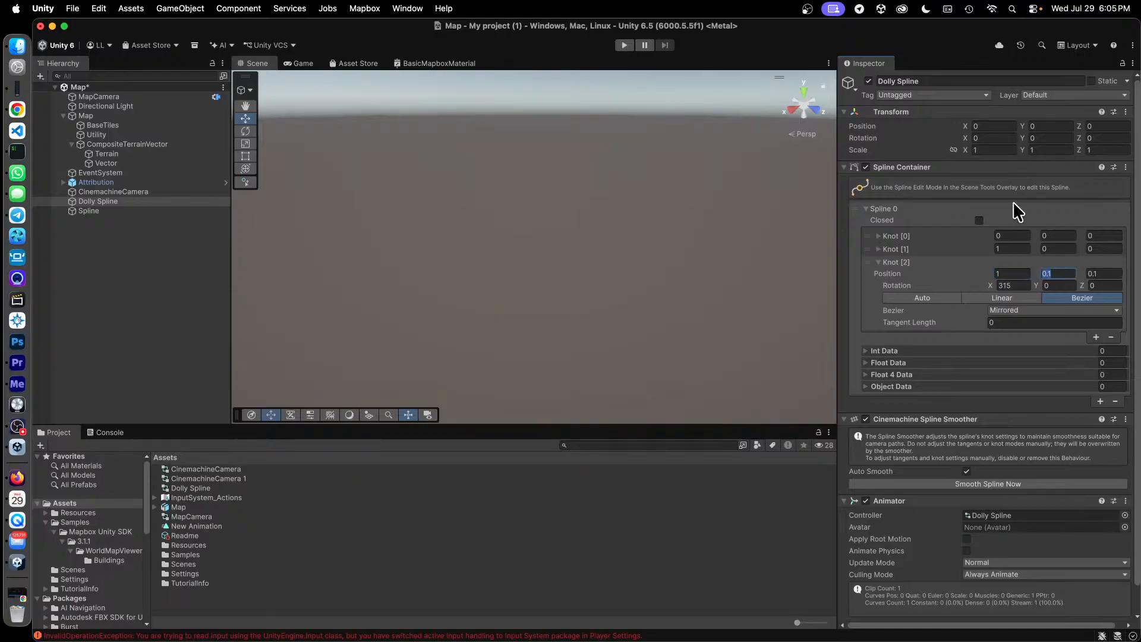
left_click(624, 45)
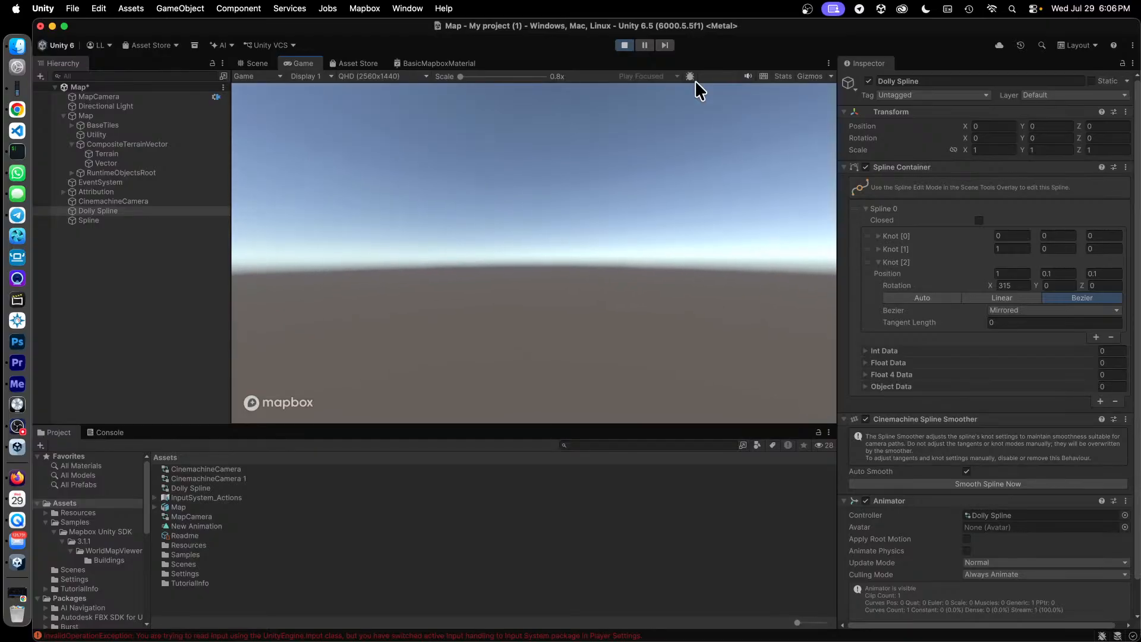
left_click(624, 45)
Set the Z position of Knot [0] and Knot [1] on Dolly Spline to 0.1 and save the scene.
left_click(1103, 235)
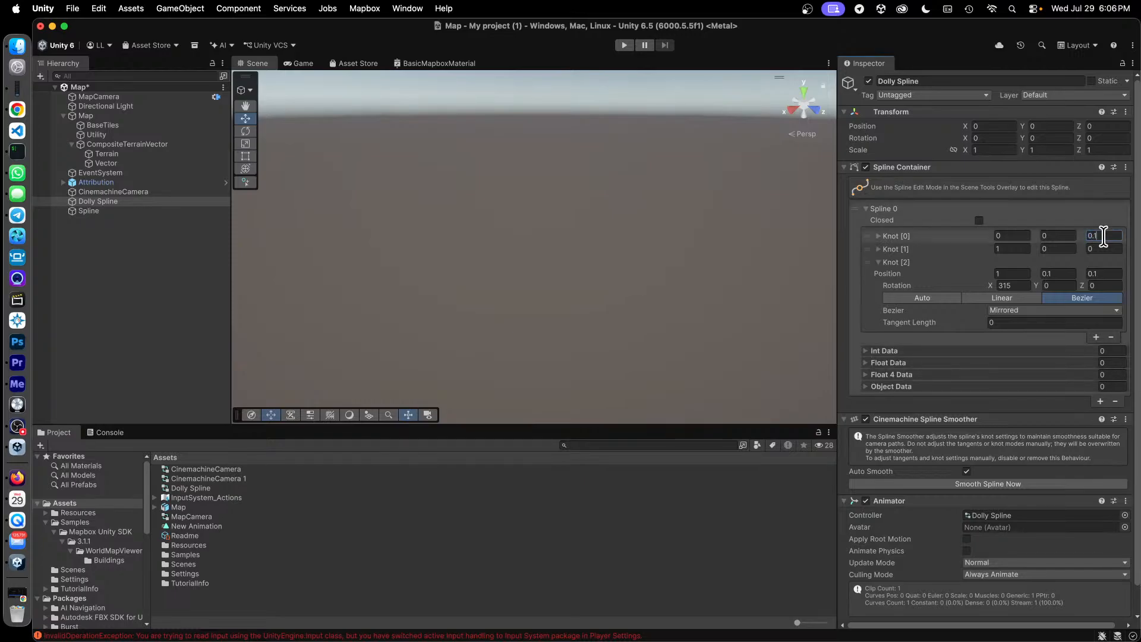
left_click(1099, 249)
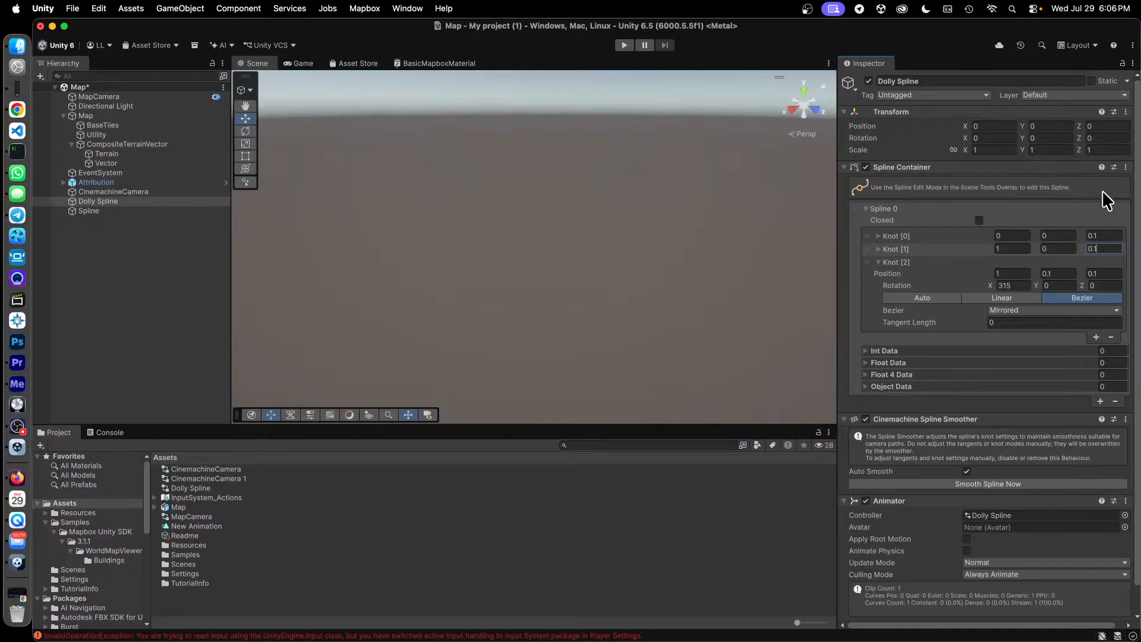
key("super+s")
left_click(1080, 205)
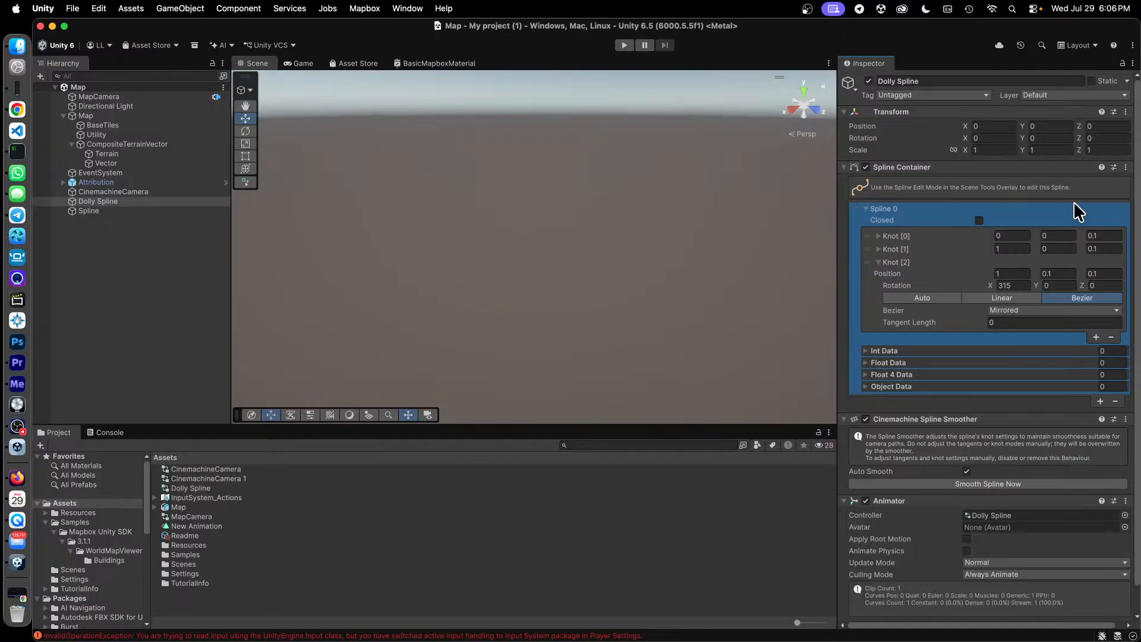
Run the scene in Play mode to check the camera view, and stop it.
left_click(624, 45)
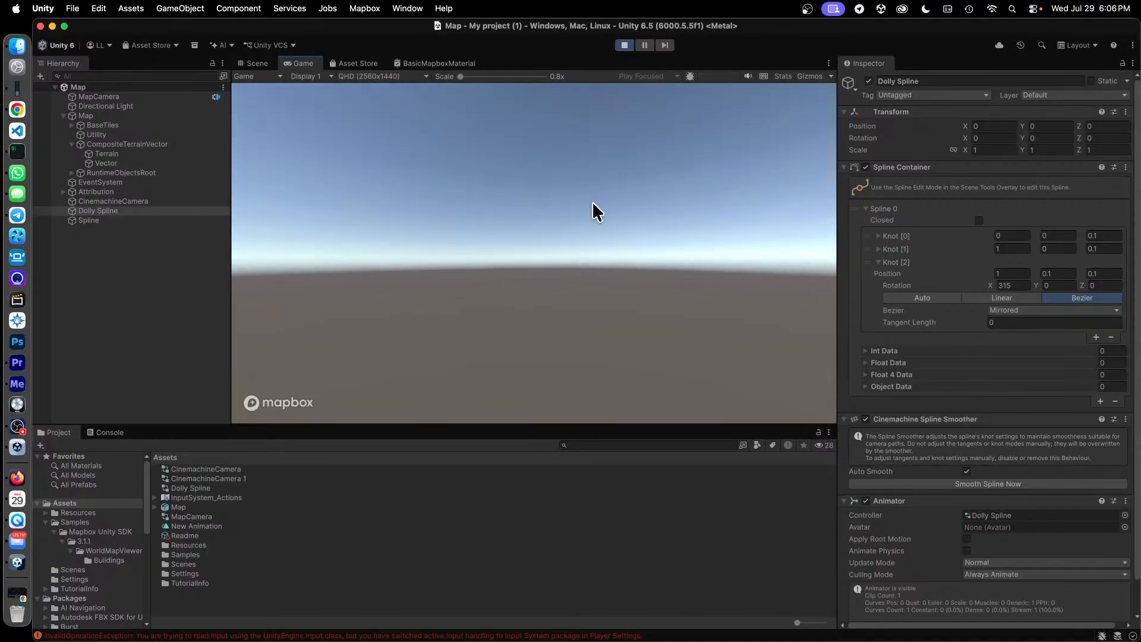
left_click(624, 46)
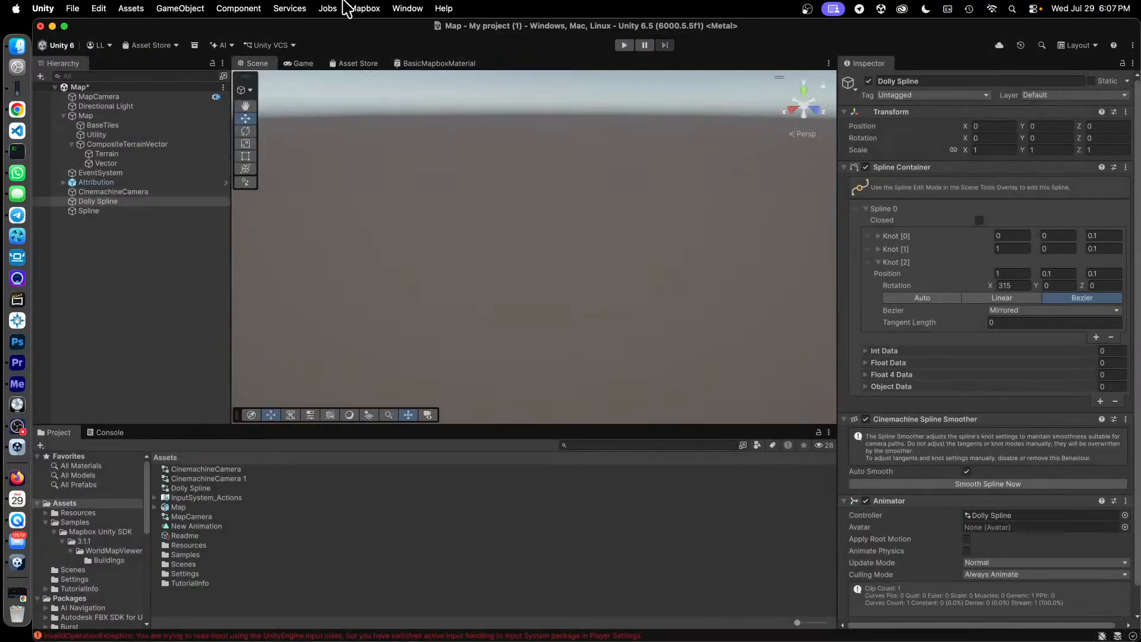
Open the Animation window for Dolly Spline, and move and enlarge it over the editor.
left_click(406, 8)
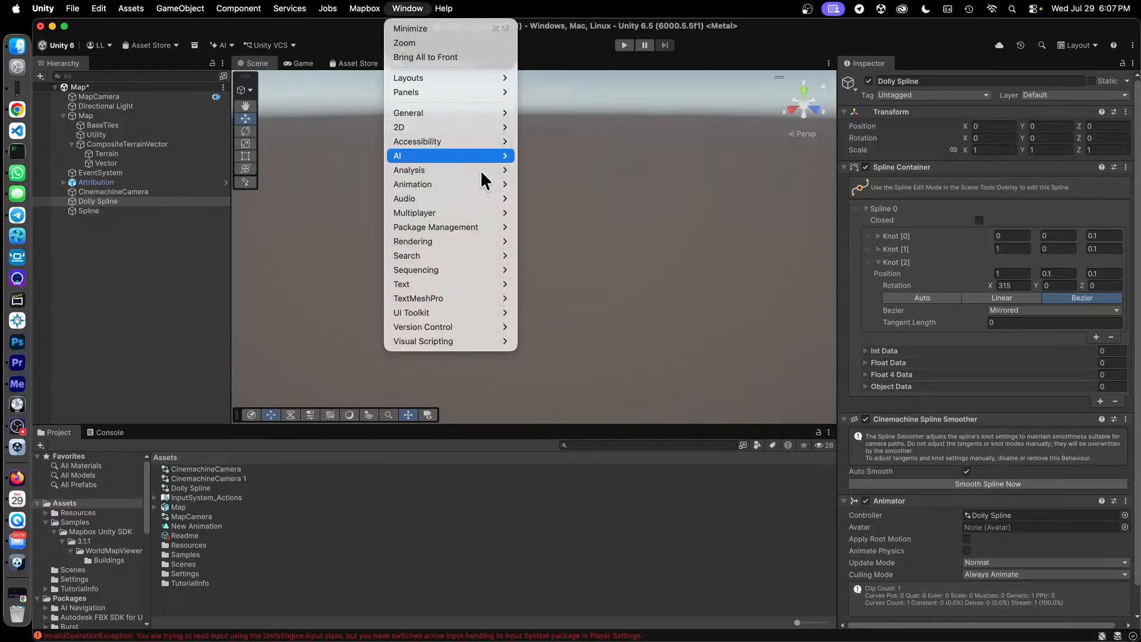
mouse_move(487, 182)
left_click(572, 183)
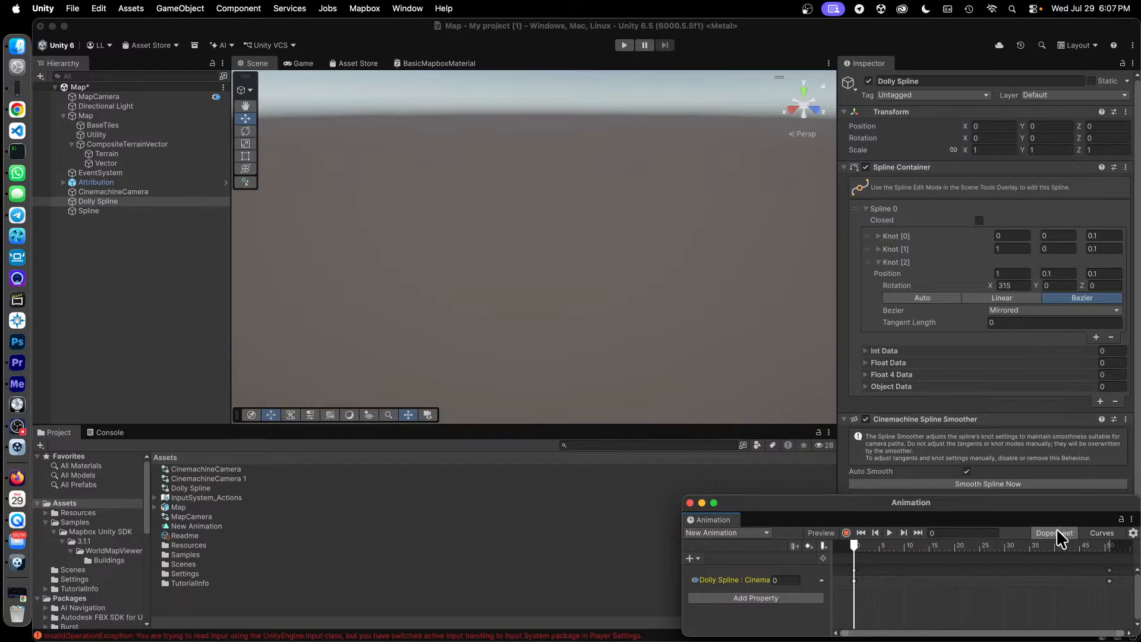
left_click_drag(996, 505, 768, 366)
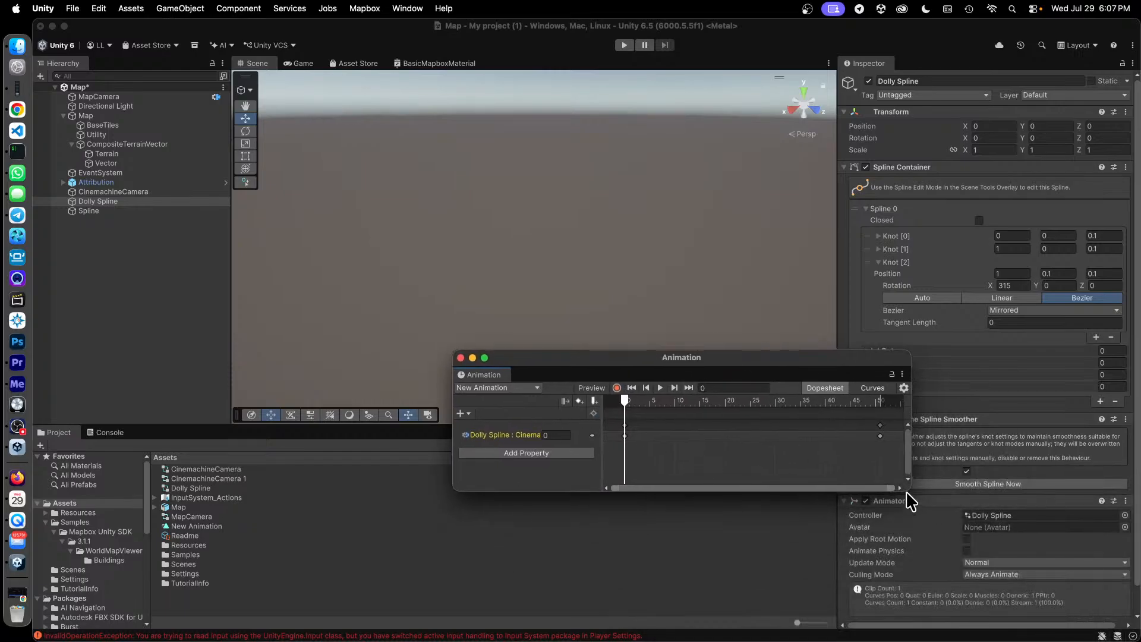
left_click_drag(908, 491, 984, 581)
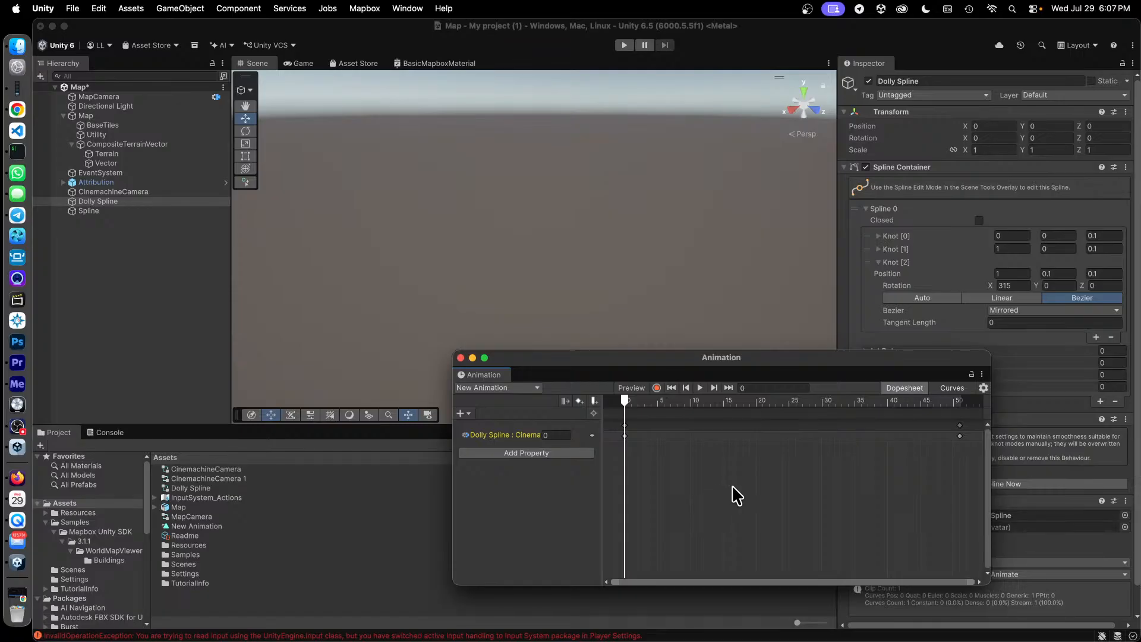
left_click_drag(624, 357, 600, 335)
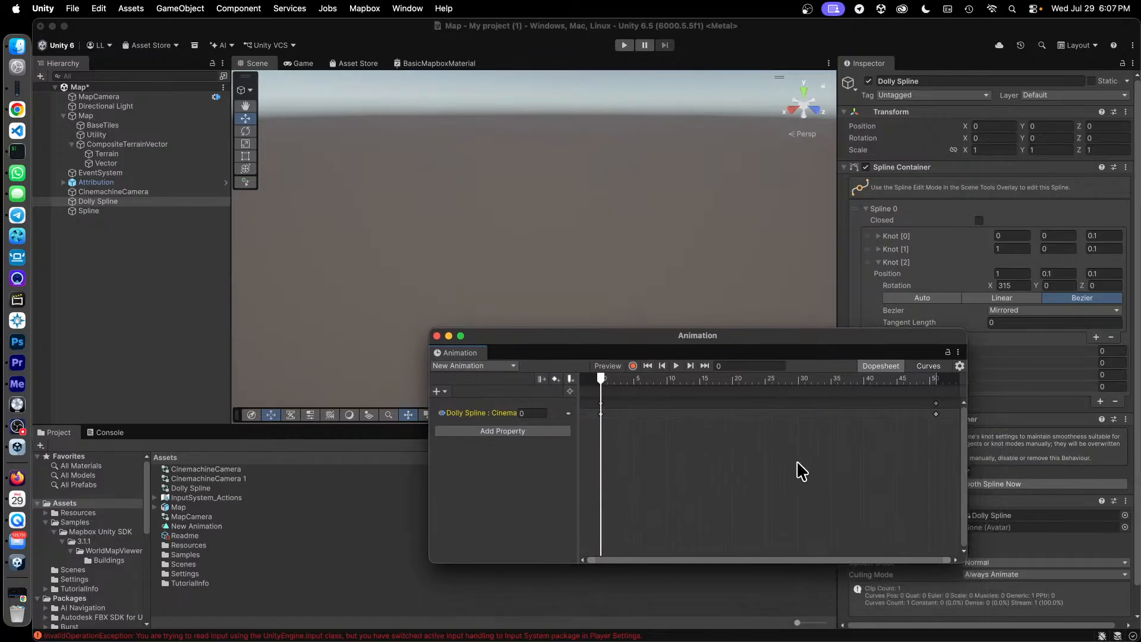
Examine the animatable properties of Dolly Spline's Transform, Cinemachine Spline Smoother and Spline Container.
left_click(446, 391)
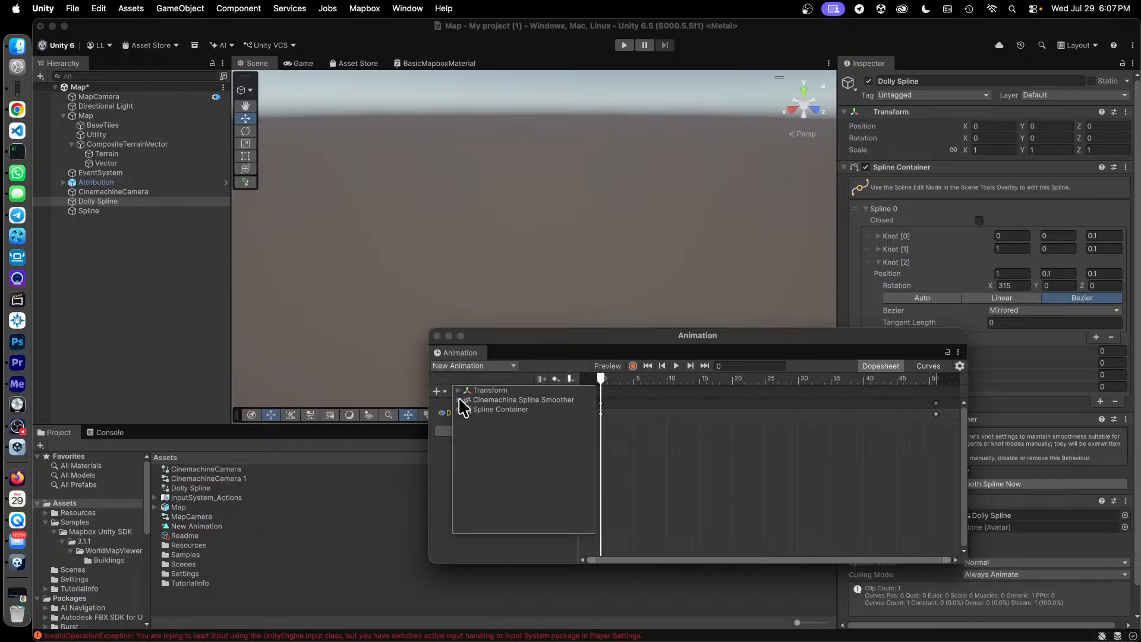
left_click(458, 399)
left_click(458, 429)
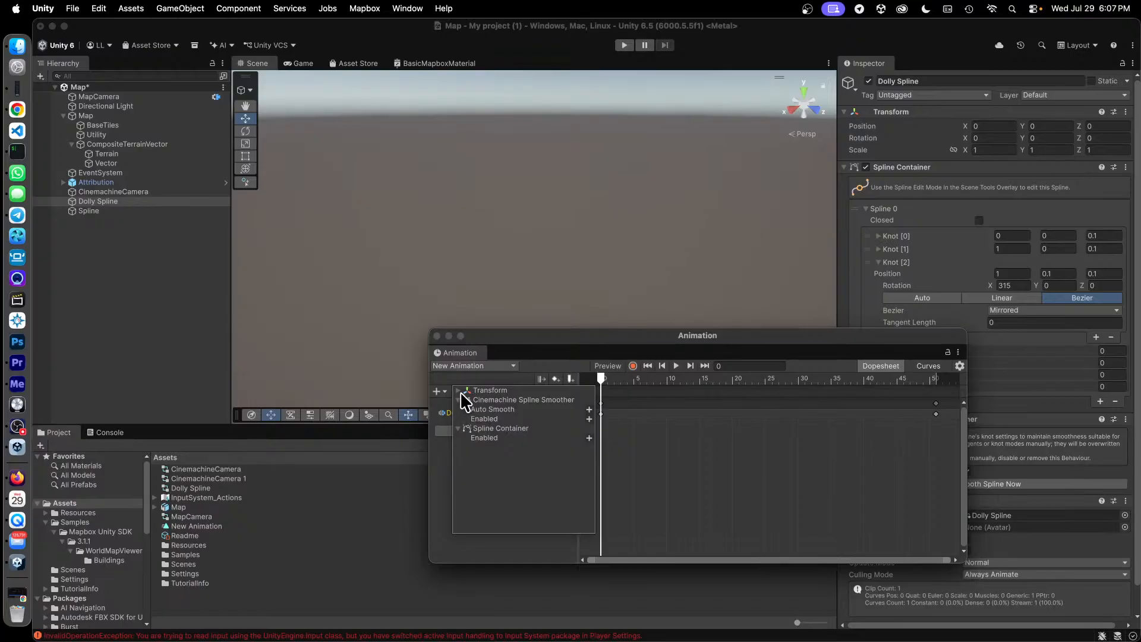
left_click(459, 391)
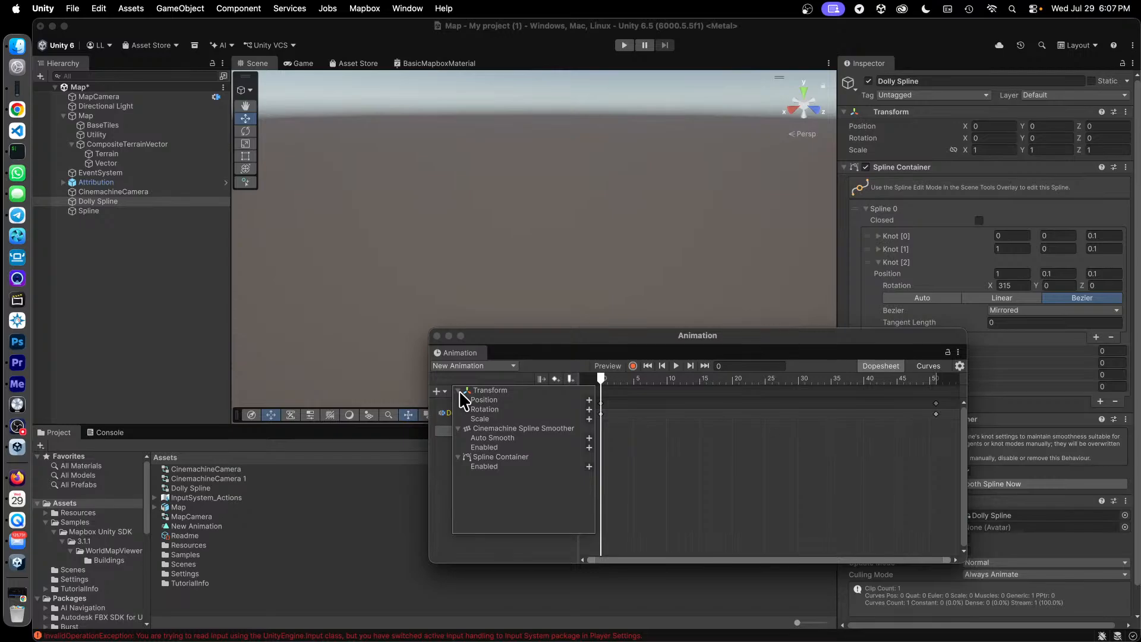
left_click(458, 391)
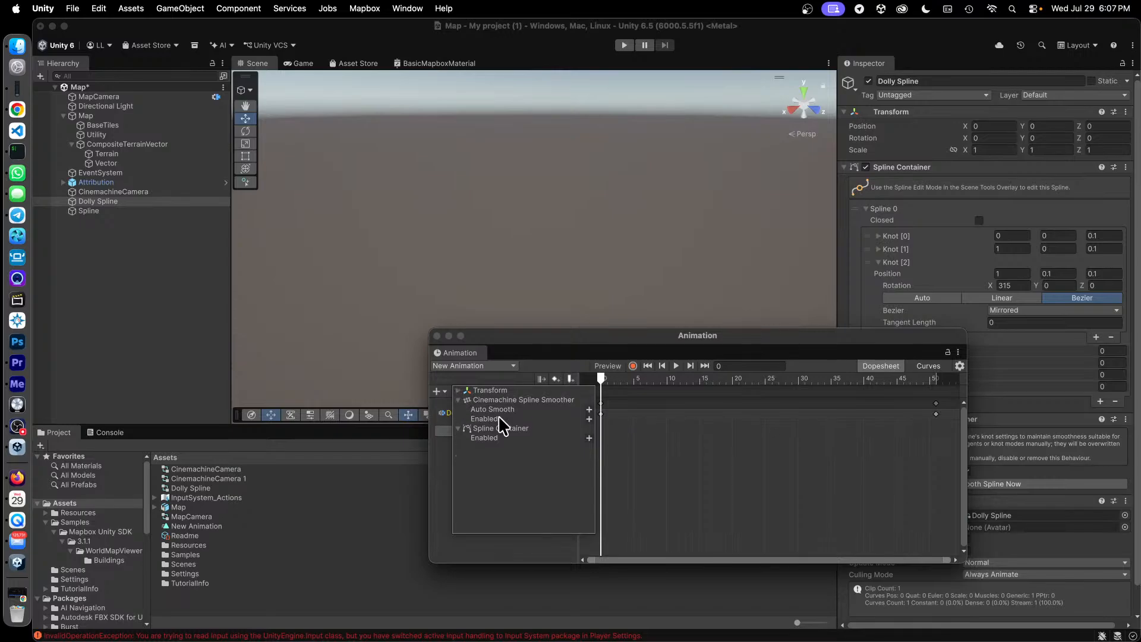
left_click(458, 428)
left_click(443, 504)
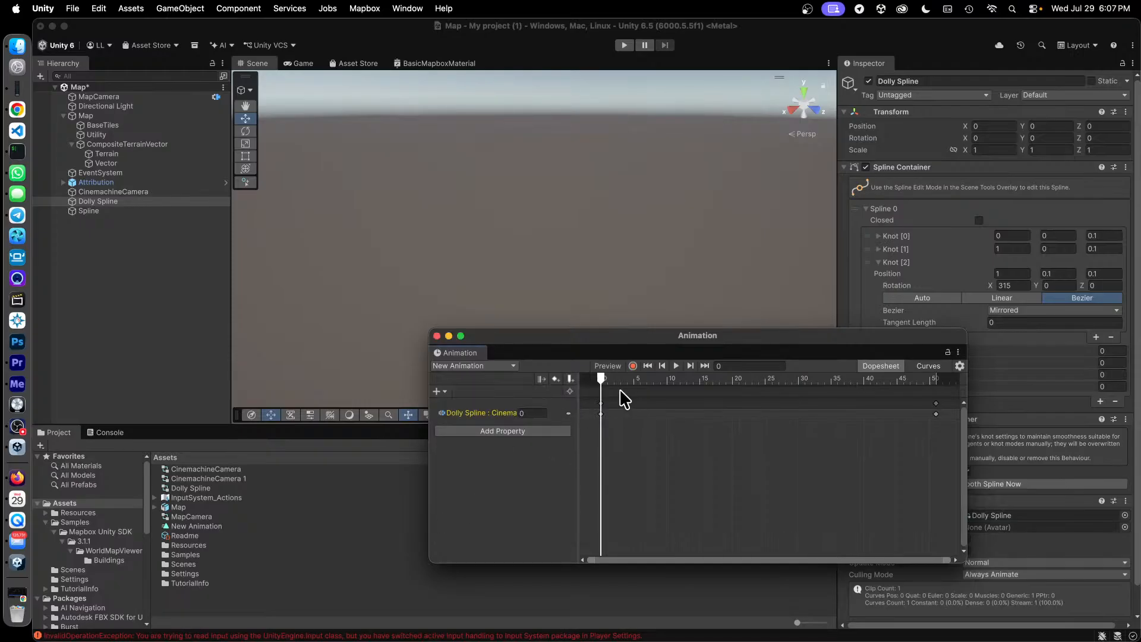
Scrub Dolly Spline's New Animation timeline to frame 52 and close the Animation window.
left_click_drag(601, 381, 943, 393)
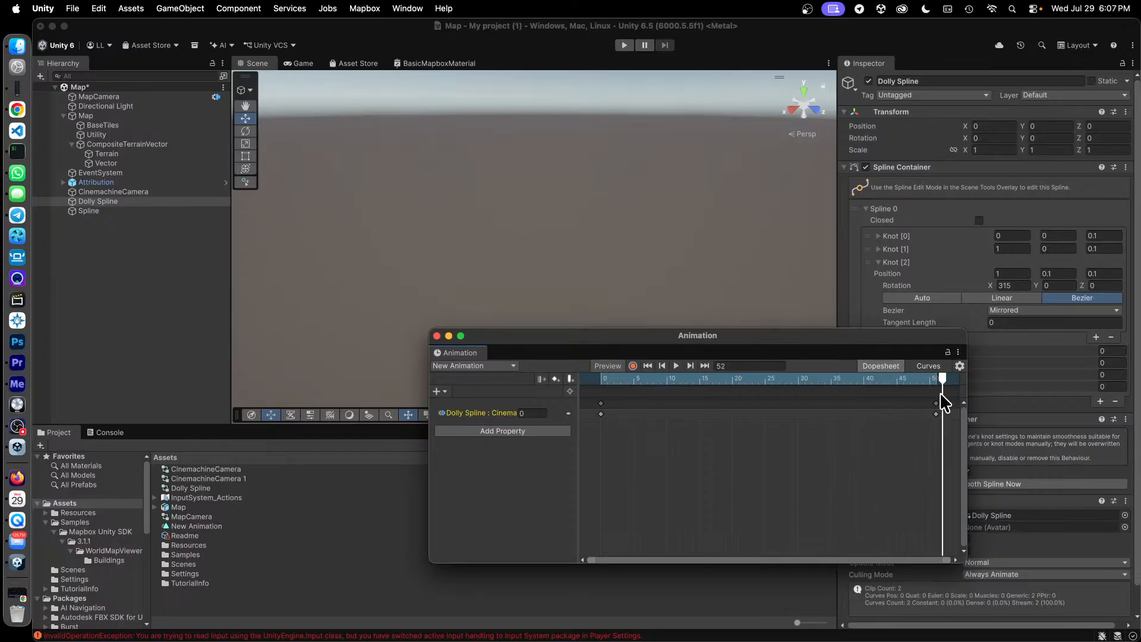
left_click(436, 336)
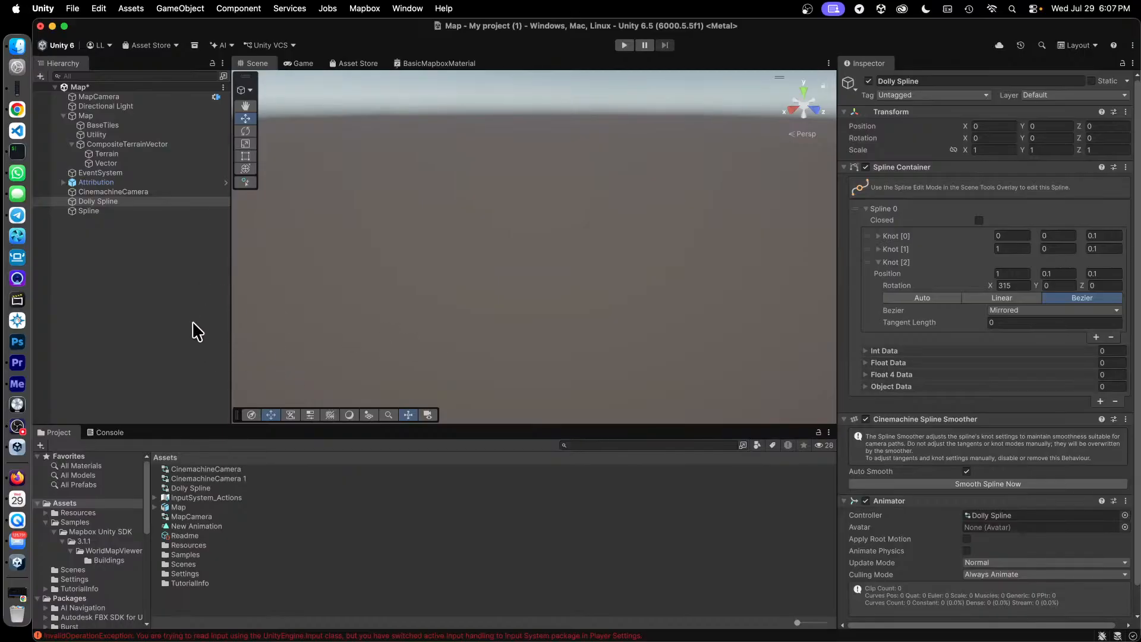
Review the component settings of Dolly Spline and of CinemachineCamera, including its Spline Dolly, Rotation Composer and Animator.
left_click(131, 200)
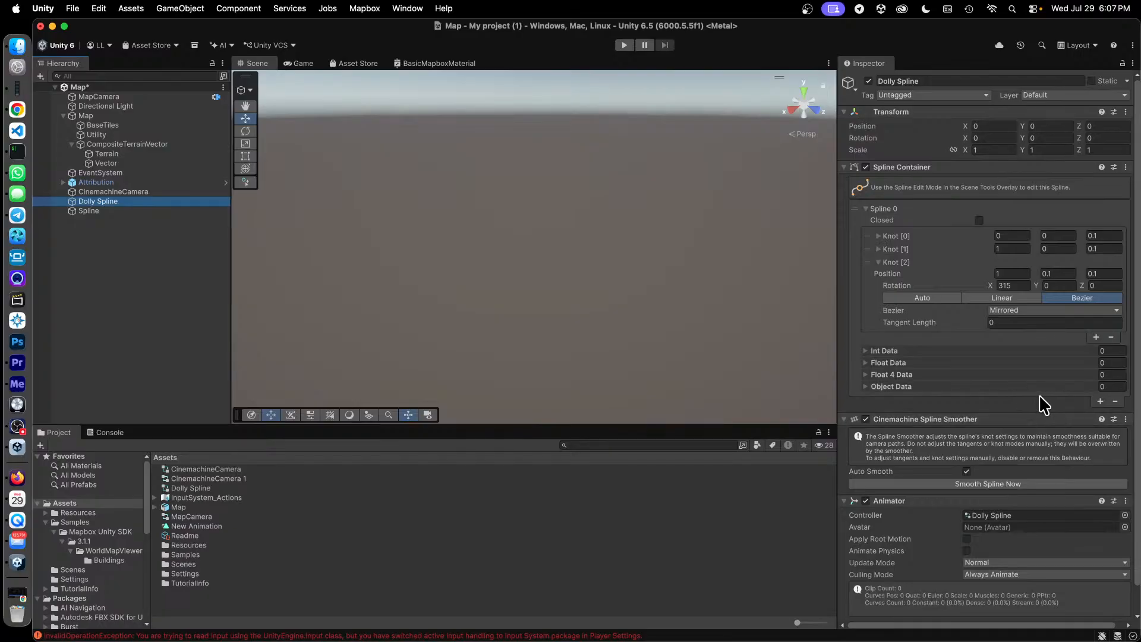
scroll(1040, 399, "down", 2)
scroll(1041, 400, "up", 2)
scroll(1040, 402, "down", 2)
scroll(1040, 403, "up", 2)
scroll(1039, 402, "down", 2)
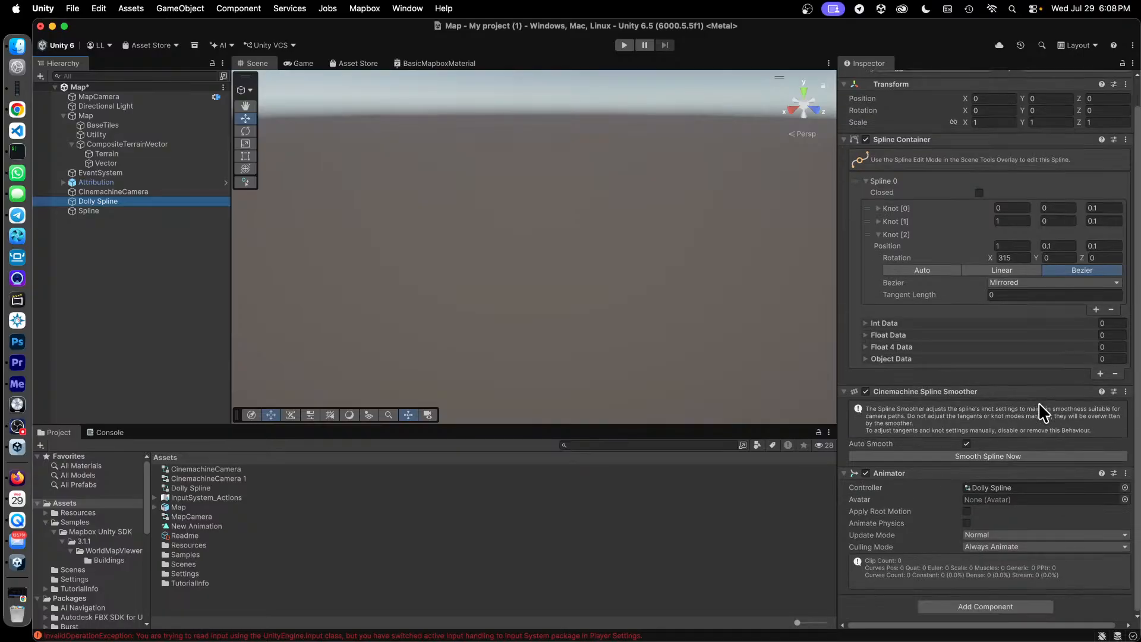
left_click(135, 191)
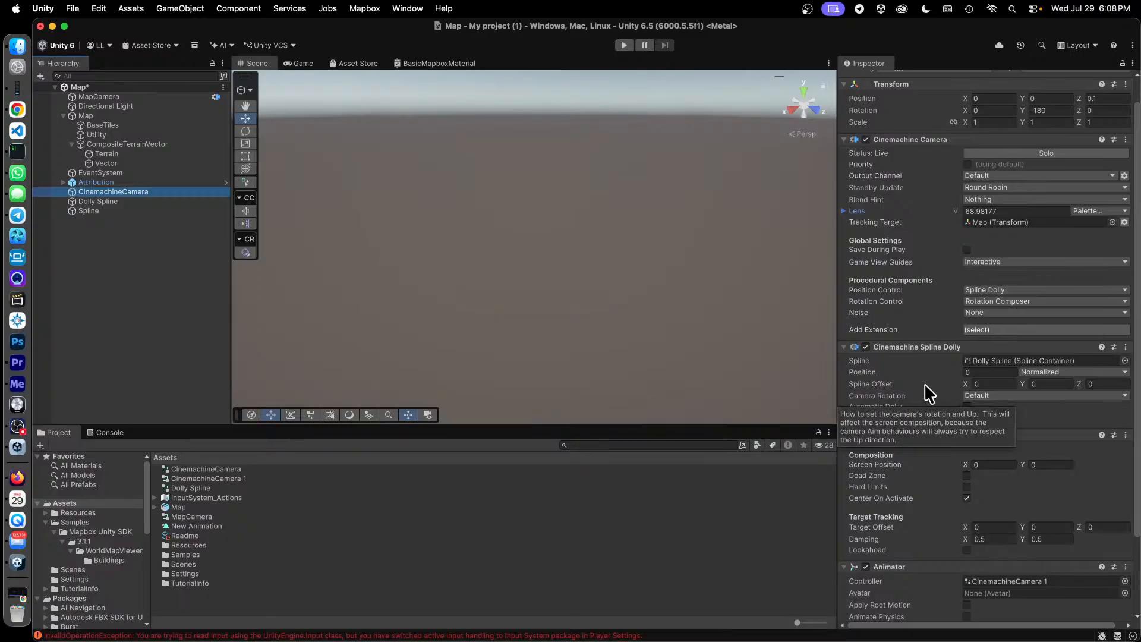
scroll(933, 383, "down", 3)
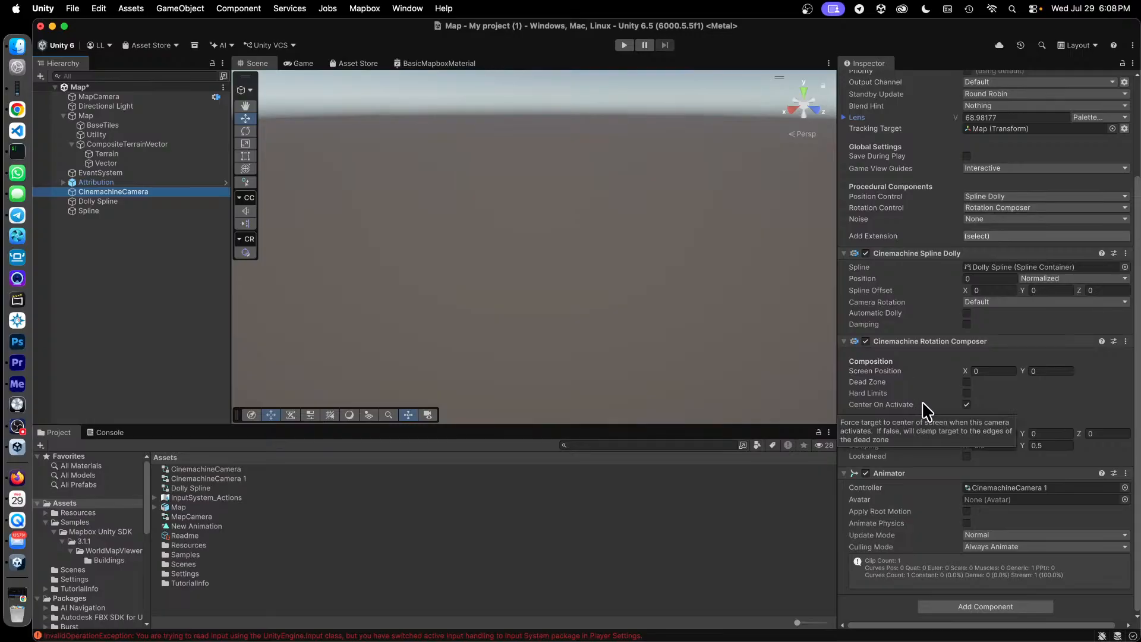
scroll(922, 401, "up", 4)
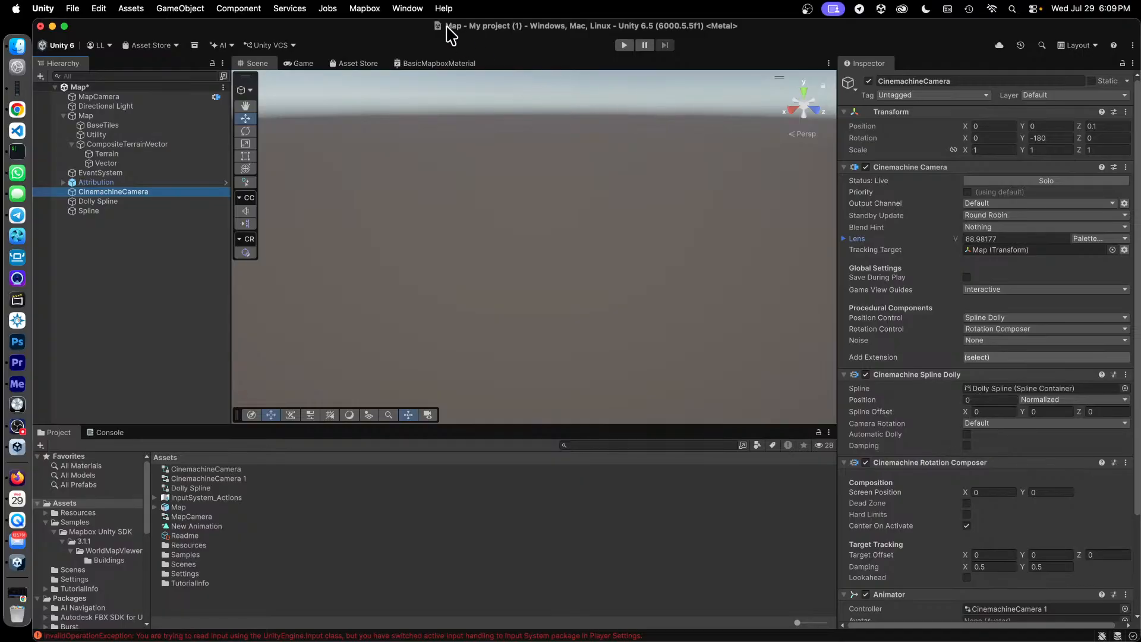
Open the Animation window for CinemachineCamera.
left_click(408, 8)
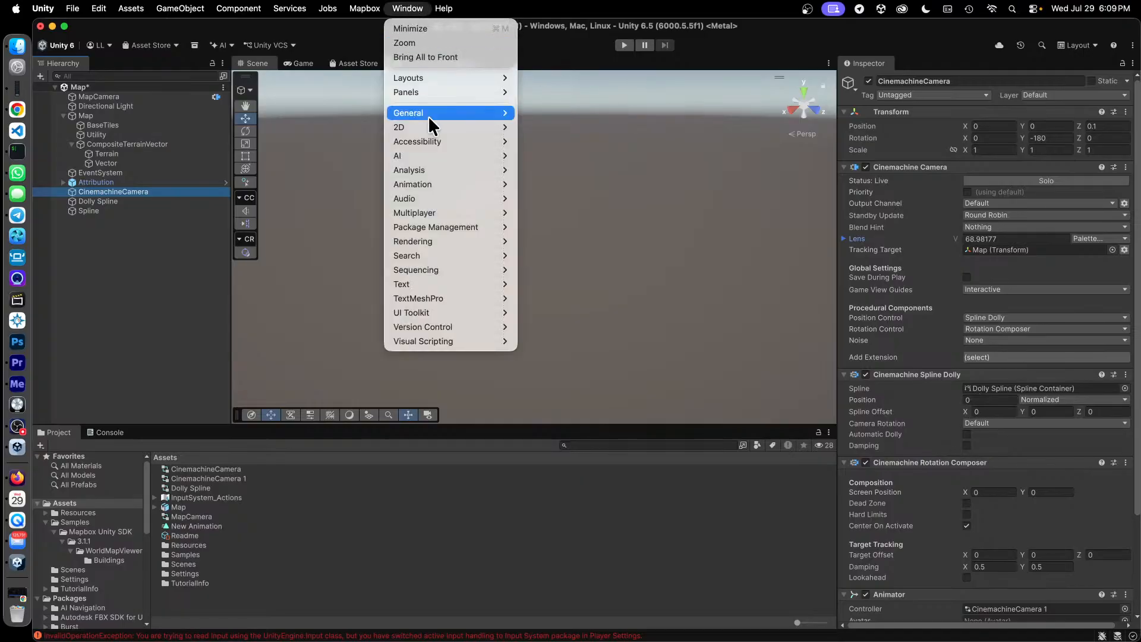
mouse_move(462, 180)
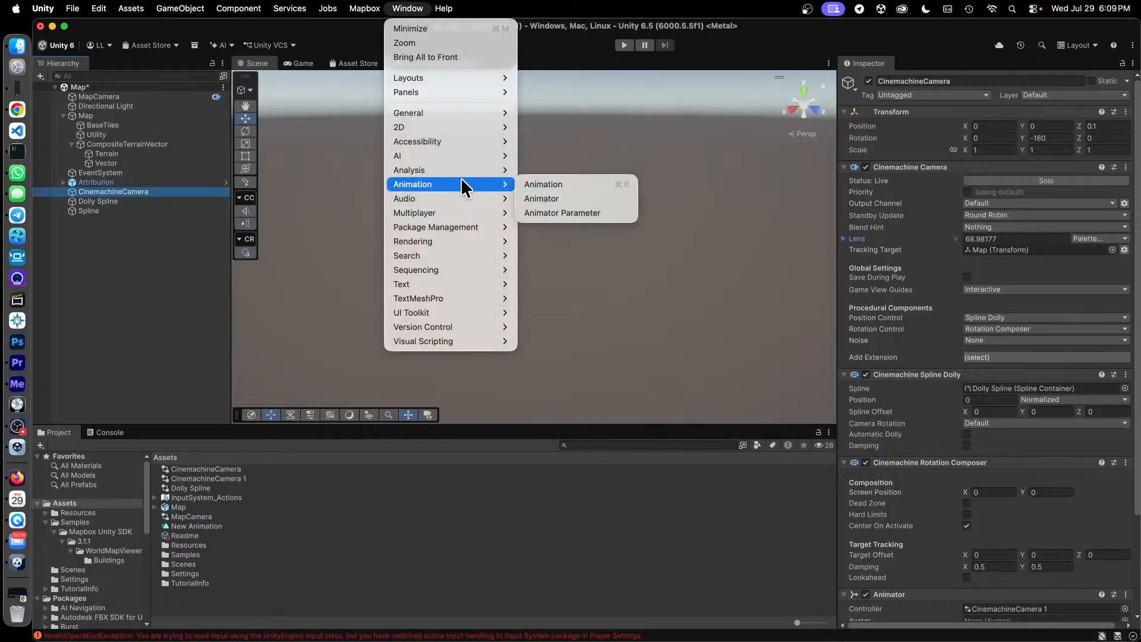
left_click(583, 184)
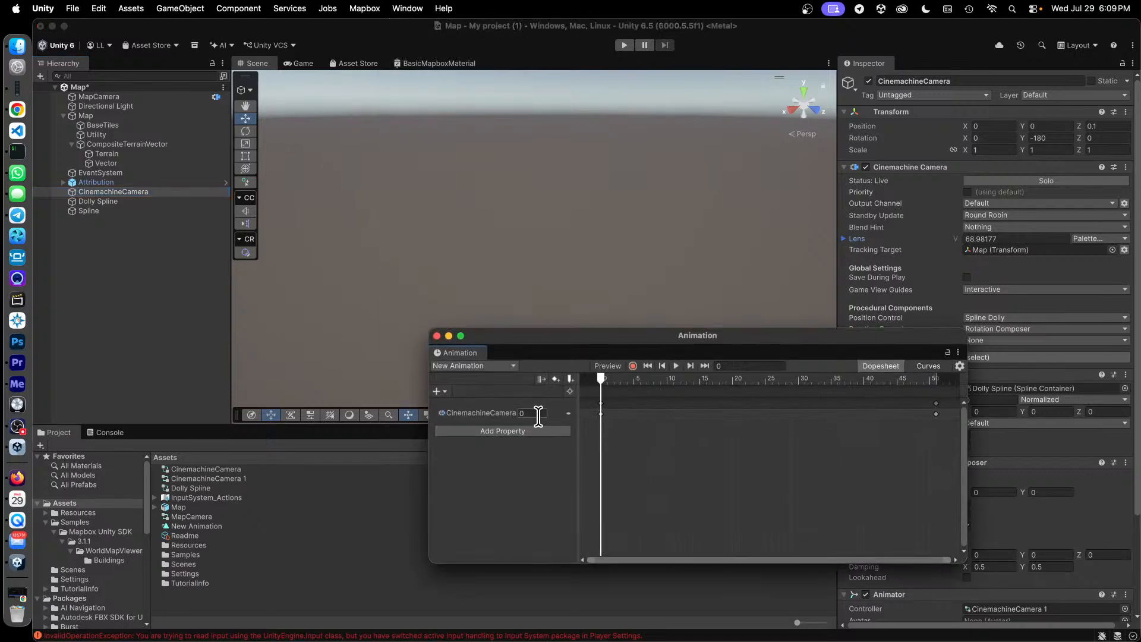
Examine the animatable properties of CinemachineCamera's Cinemachine Camera component for New Animation.
left_click_drag(600, 378, 601, 409)
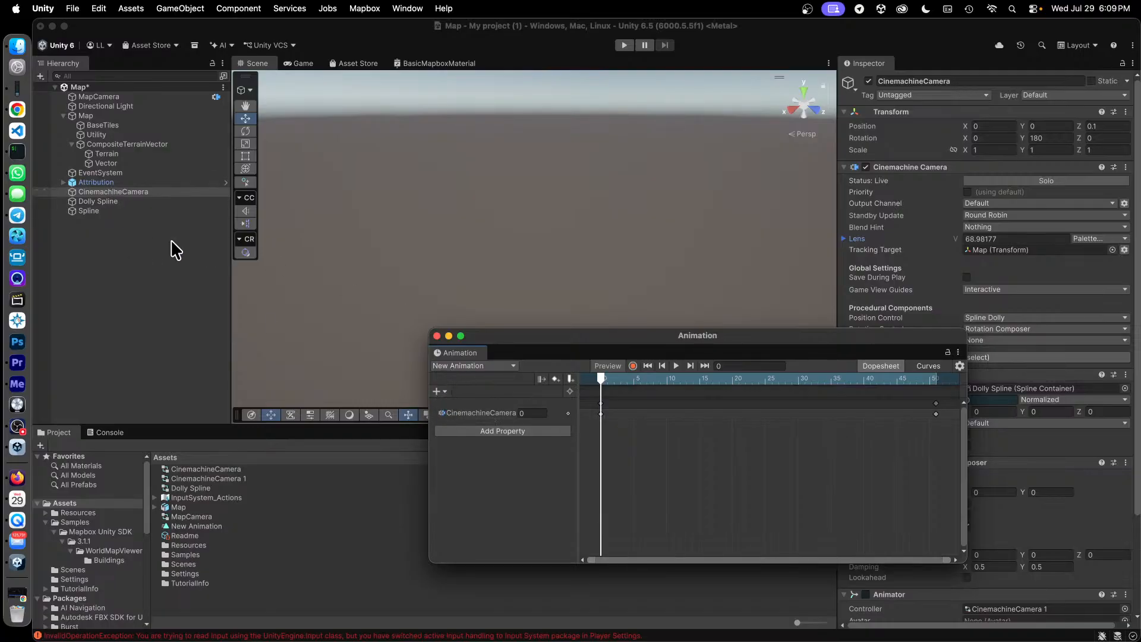
left_click(445, 390)
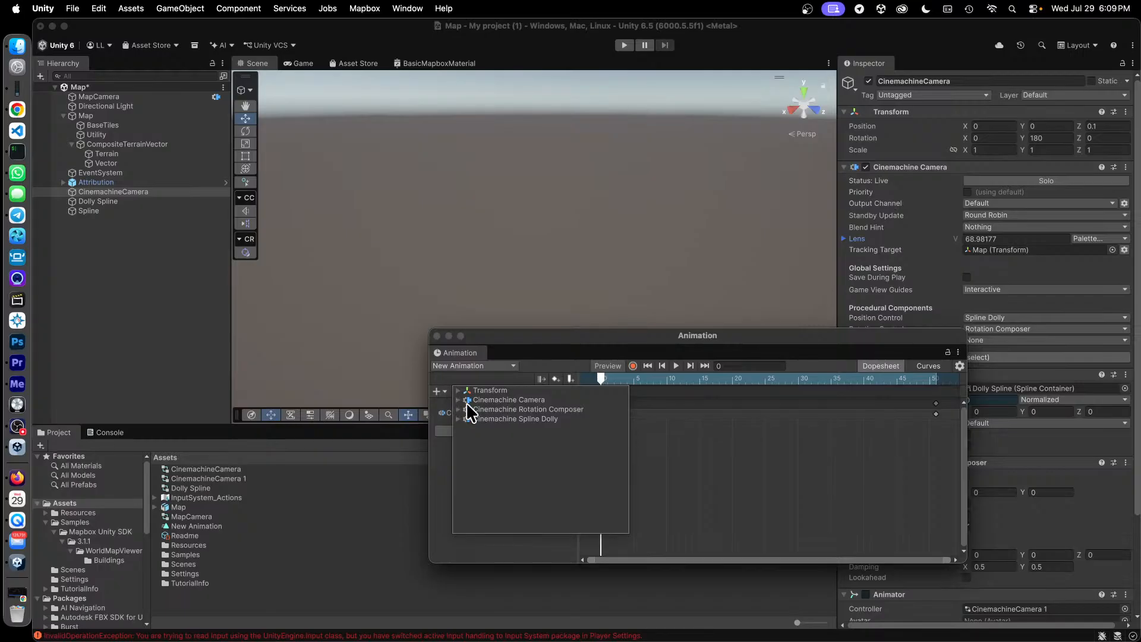
left_click(458, 400)
scroll(549, 443, "down", 1)
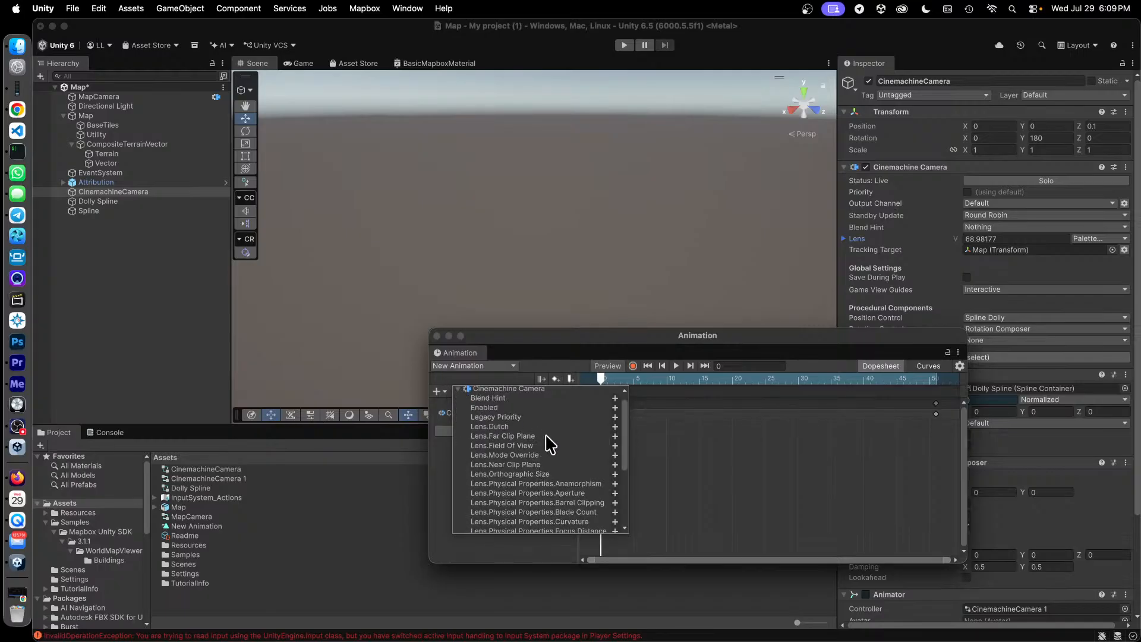
scroll(546, 436, "down", 5)
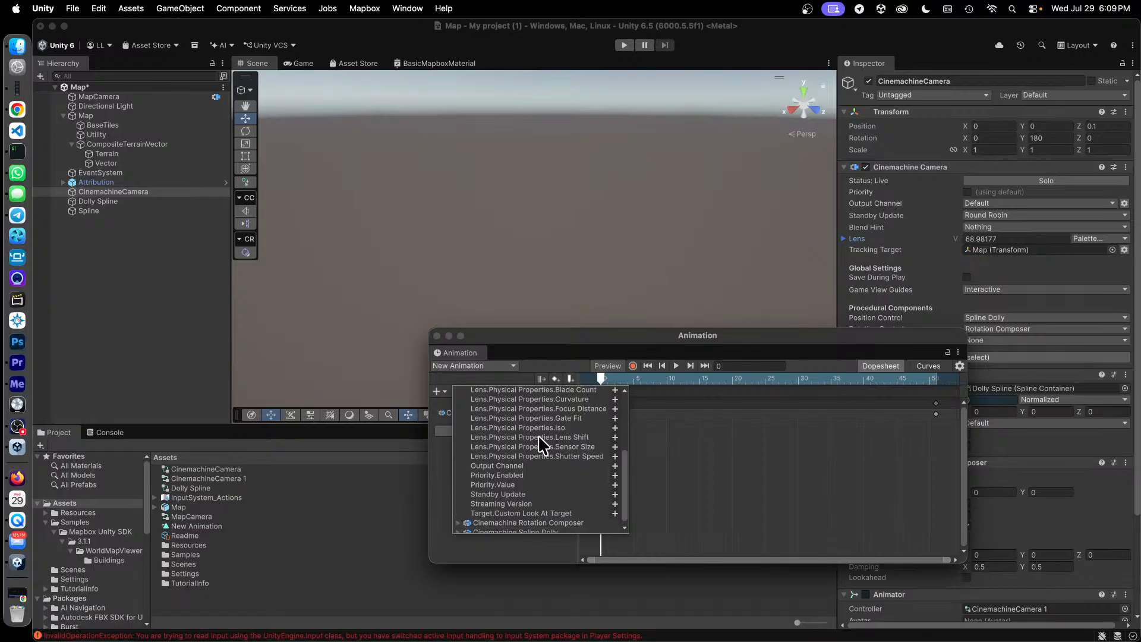
scroll(575, 452, "down", 1)
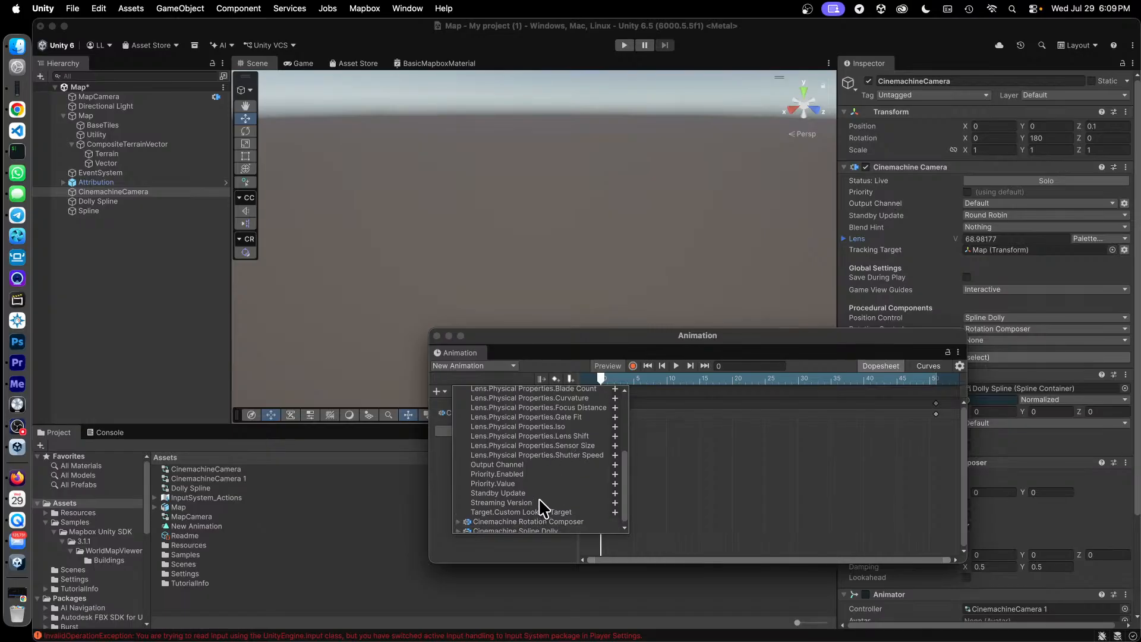
scroll(538, 502, "up", 4)
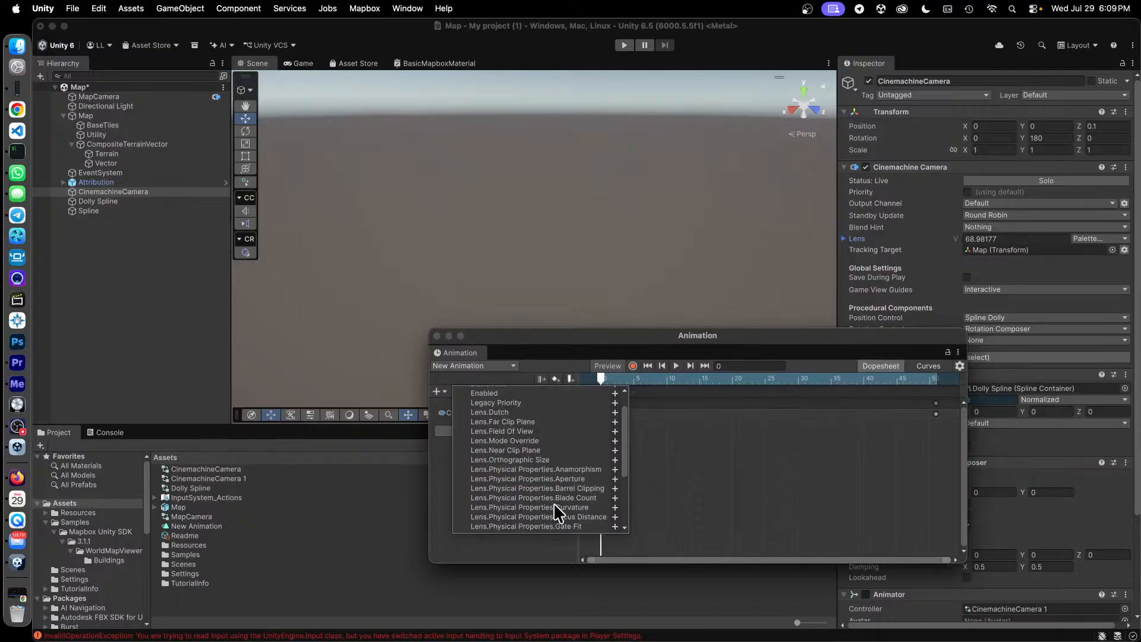
left_click(524, 544)
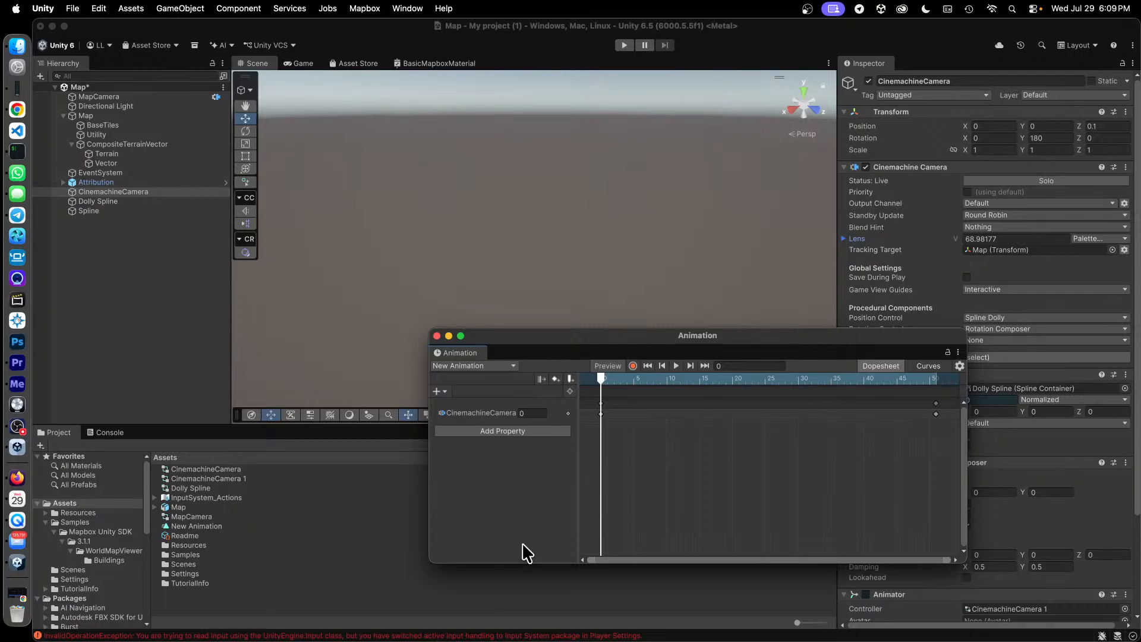
Remove the existing CinemachineCamera property and its keyframes from New Animation.
left_click(481, 414)
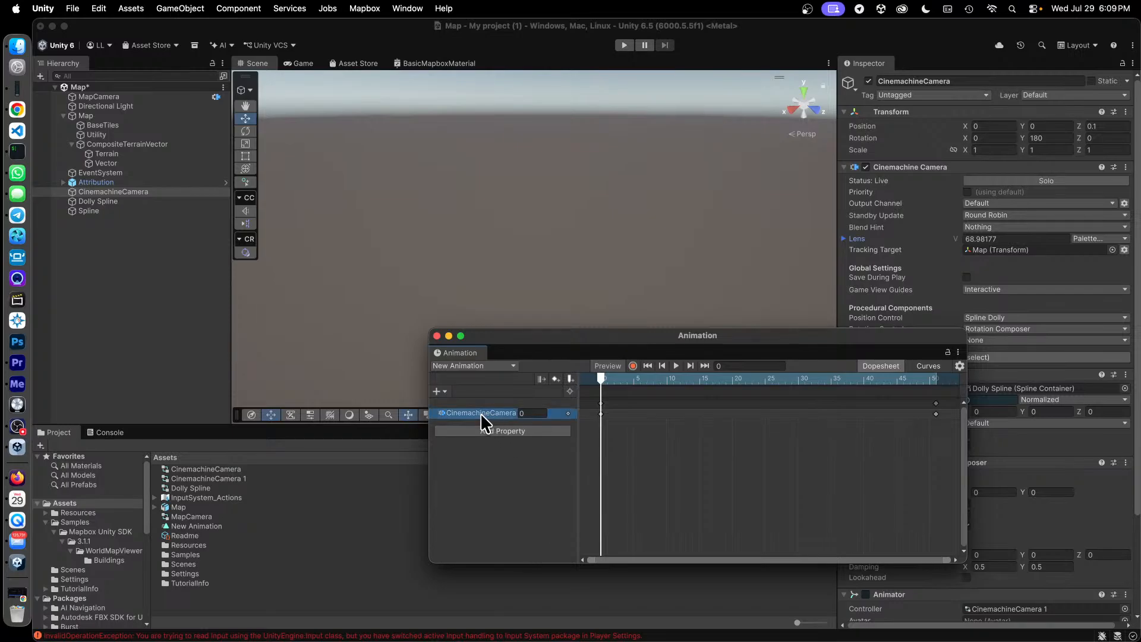
right_click(480, 412)
left_click(528, 423)
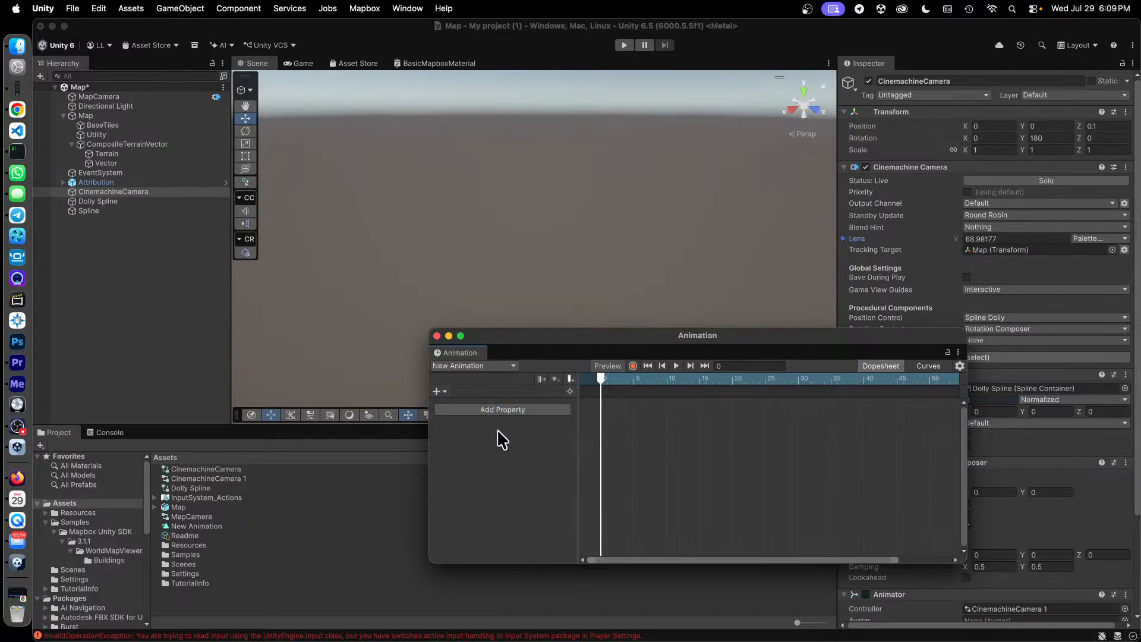
Add the Cinemachine Spline Dolly's Spline Settings.Position property to CinemachineCamera's New Animation.
left_click(437, 392)
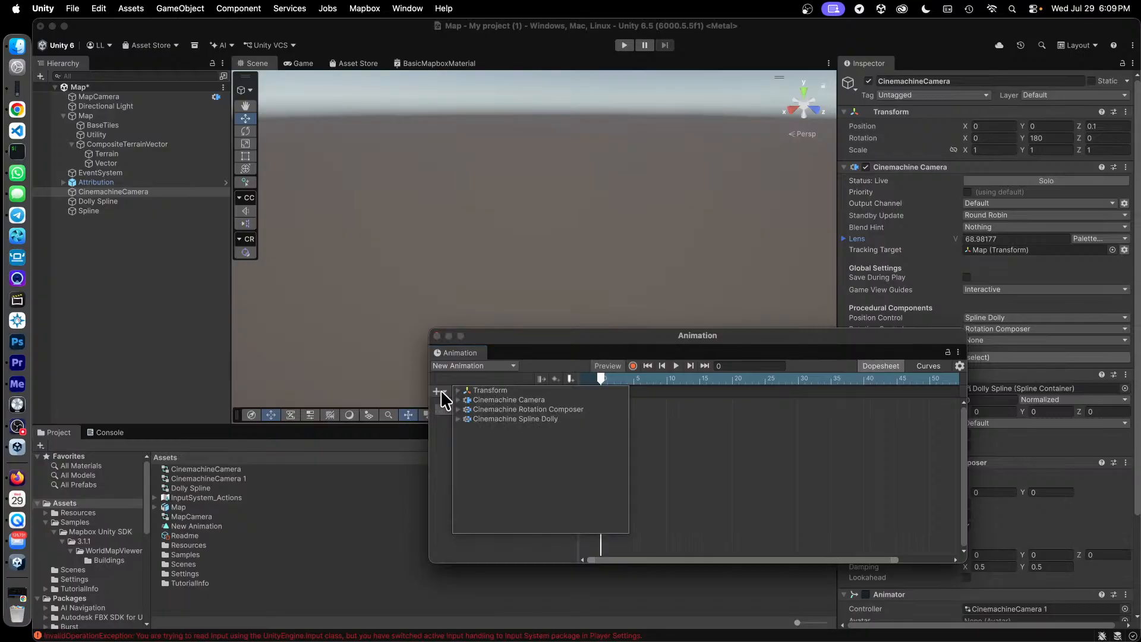
left_click(459, 398)
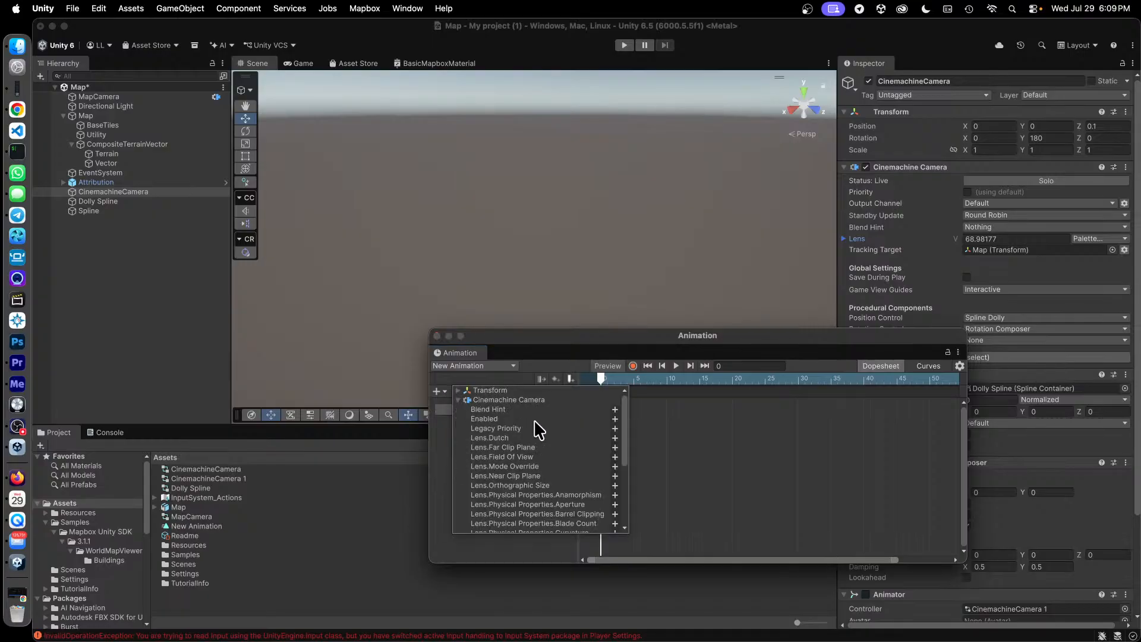
scroll(532, 422, "down", 6)
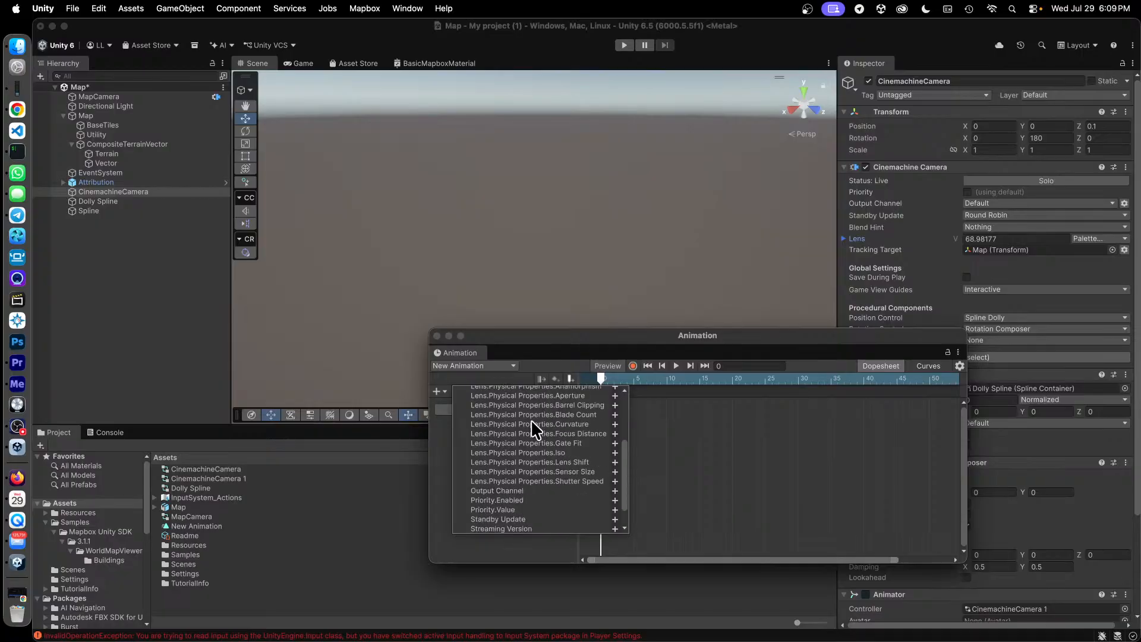
scroll(532, 422, "down", 3)
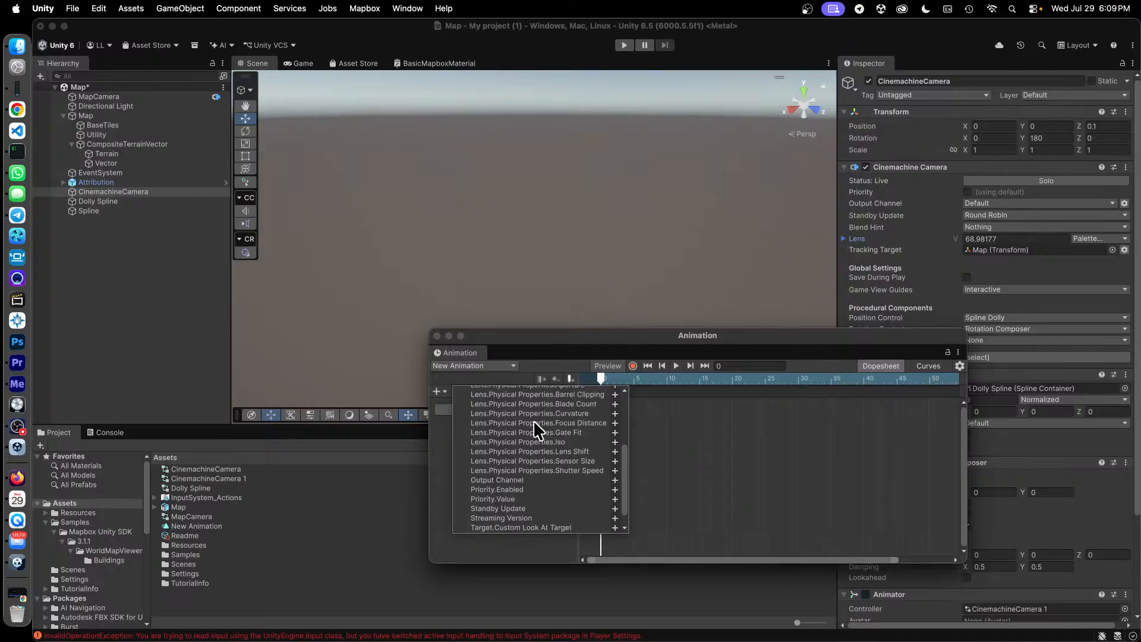
scroll(533, 421, "down", 1)
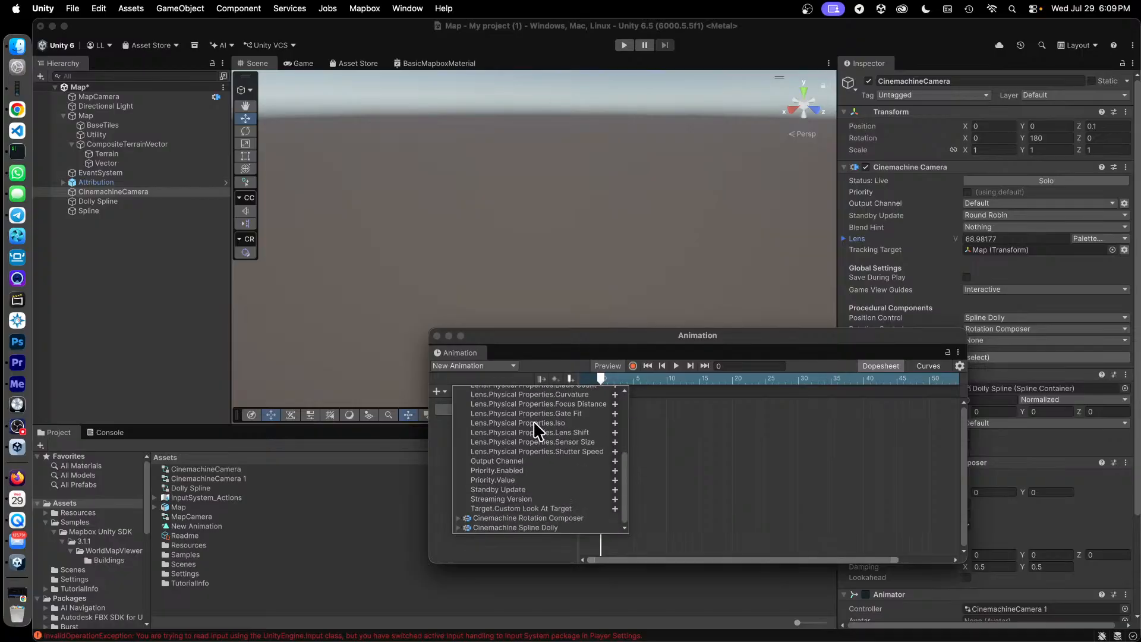
left_click(457, 527)
scroll(569, 491, "down", 3)
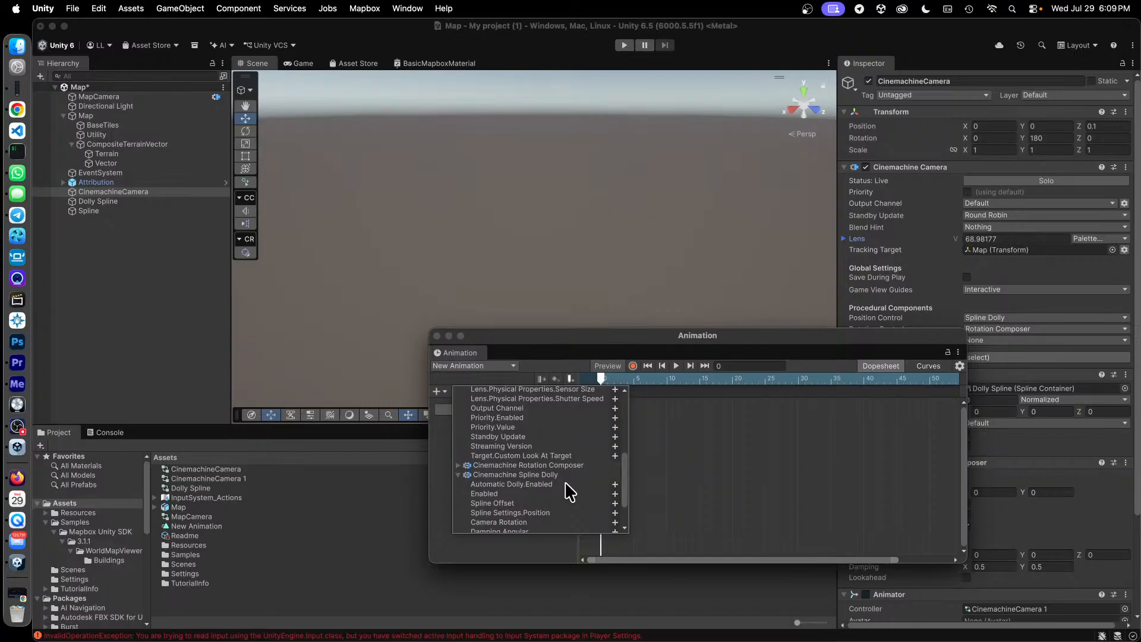
left_click_drag(804, 344, 671, 355)
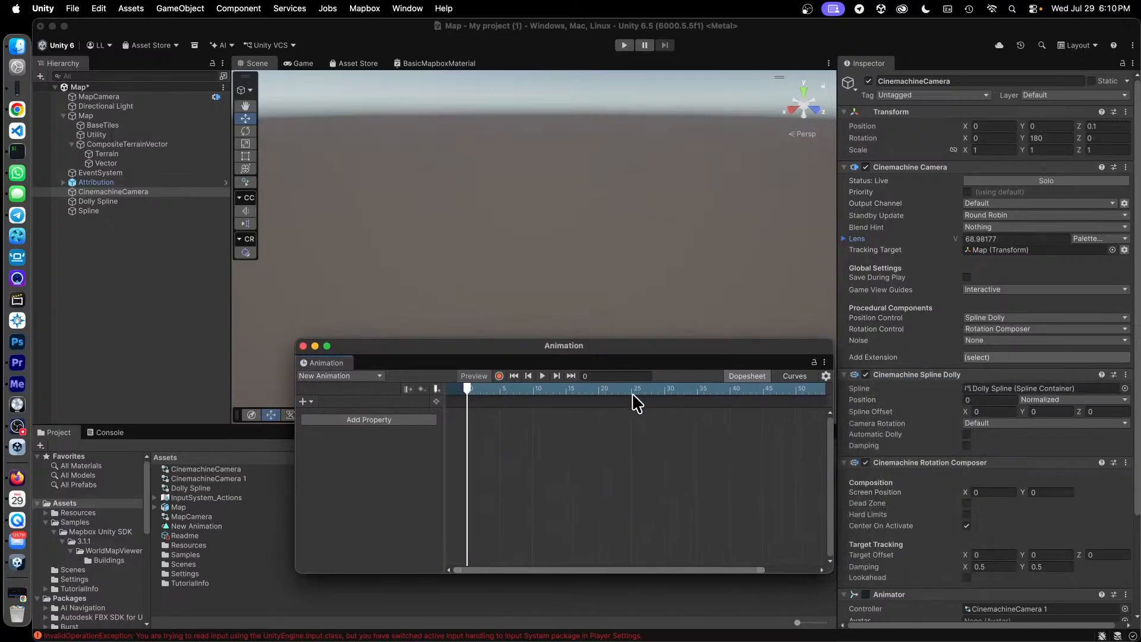
left_click(302, 400)
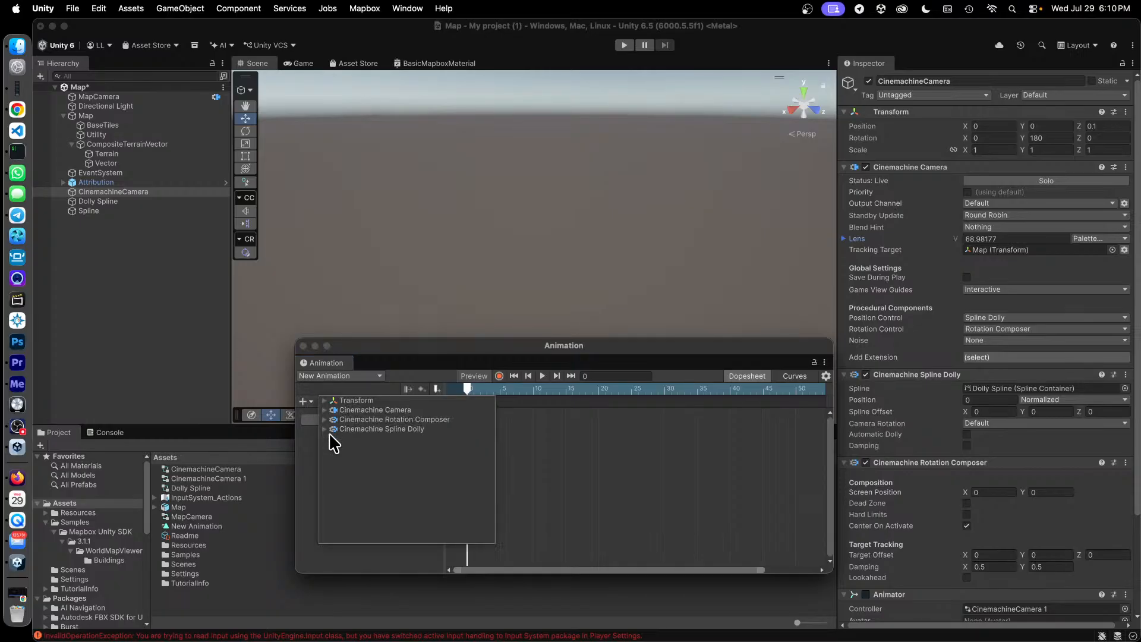
left_click(325, 429)
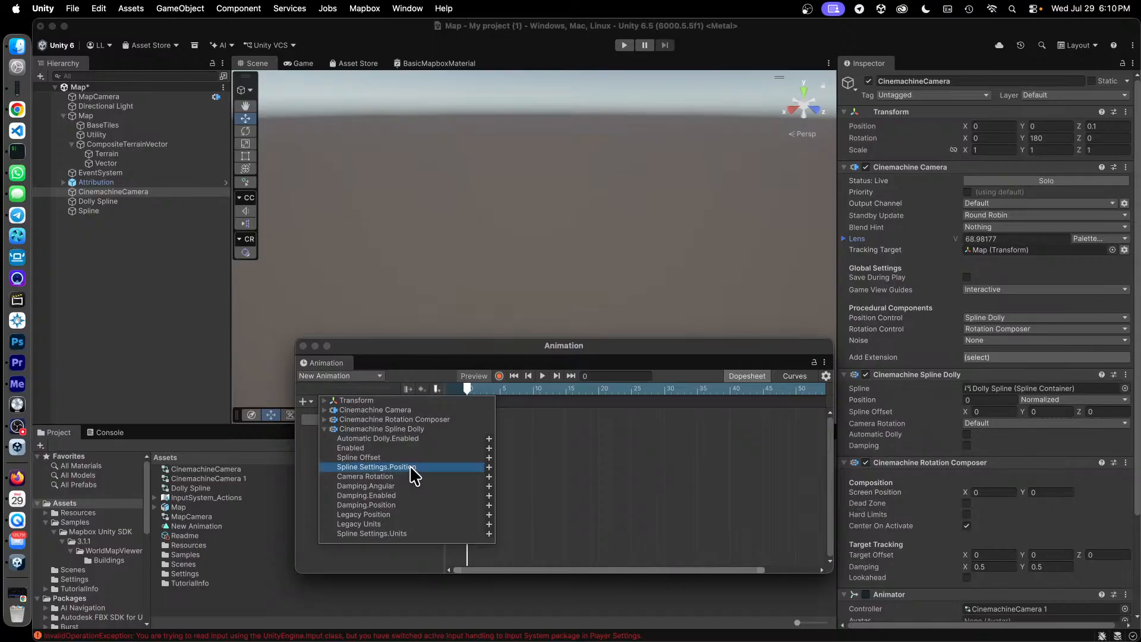
left_click(488, 467)
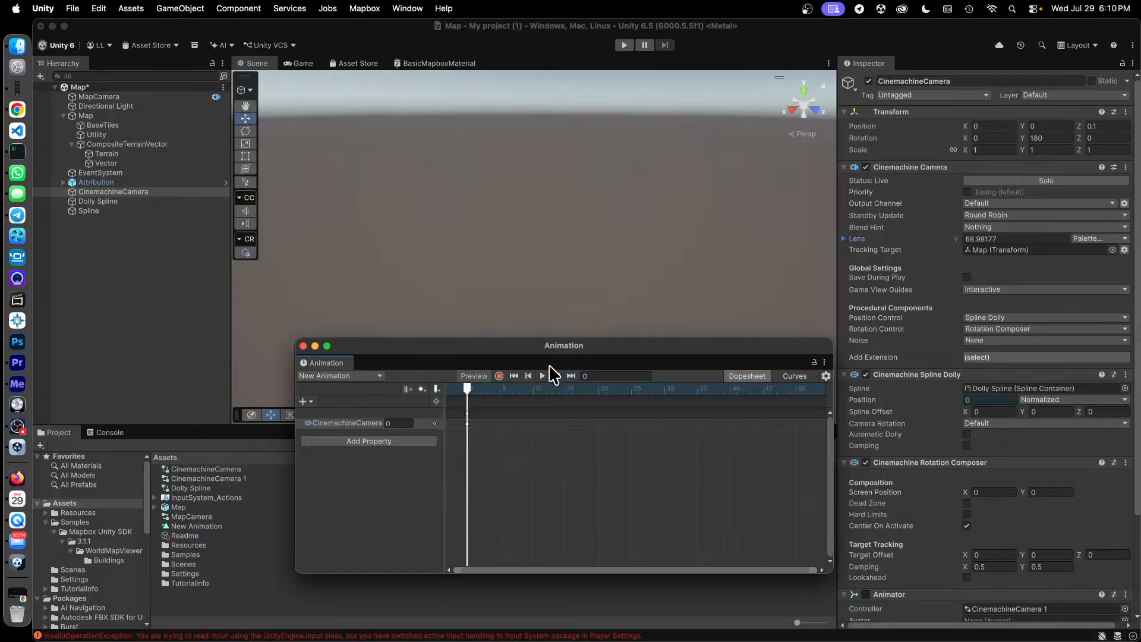
Move the Animation window aside, run the scene to test the camera animation, and stop Play mode.
left_click_drag(530, 352, 780, 382)
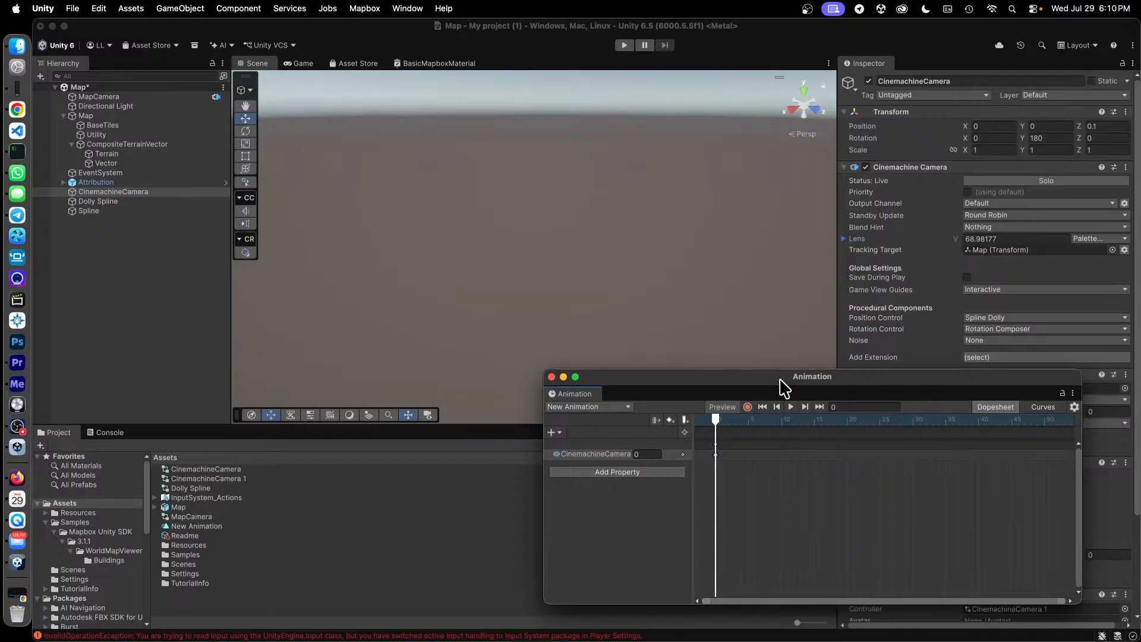
left_click_drag(784, 389, 797, 445)
left_click(587, 59)
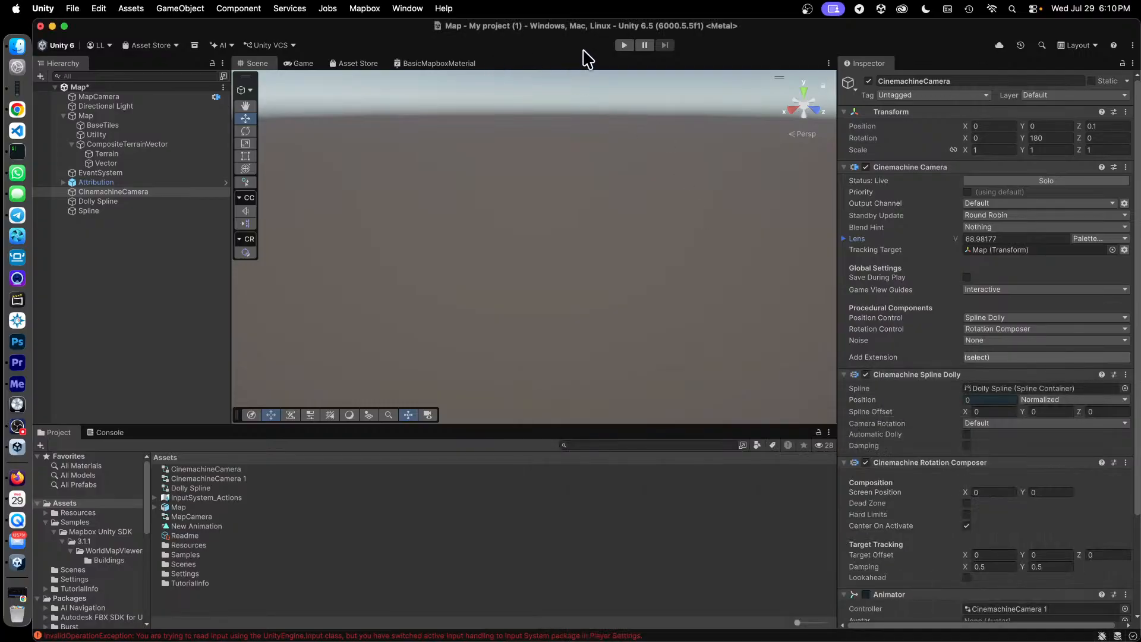
left_click(624, 45)
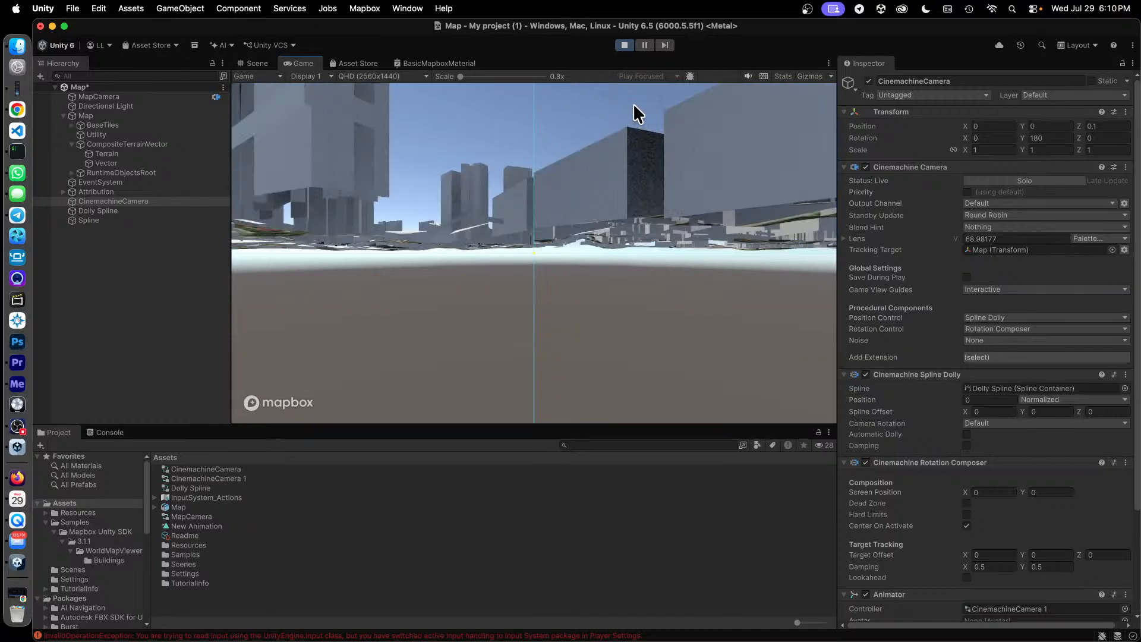
left_click(624, 45)
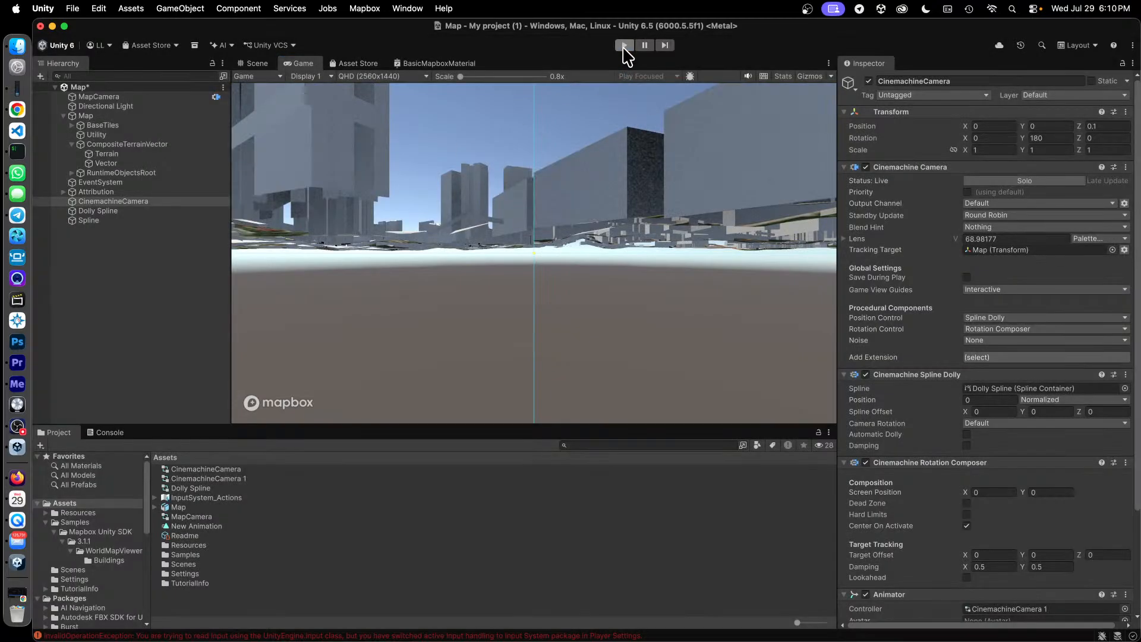
Bring back the Animation window and key the Spline Dolly position at 1 on frame 6.
key("ctrl+Up")
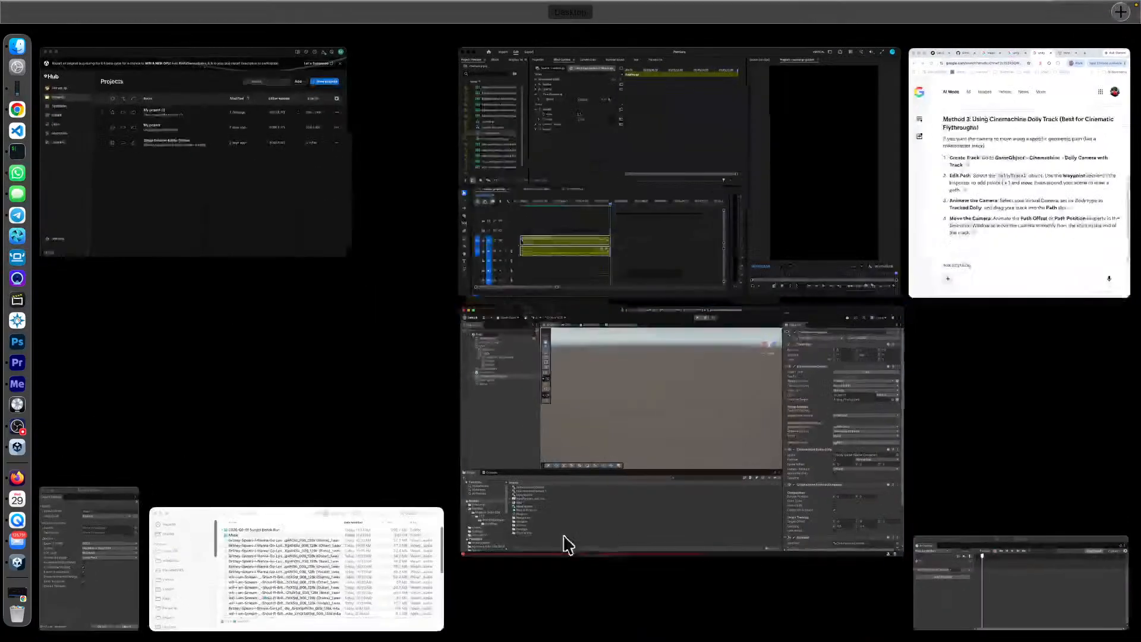
left_click(1037, 585)
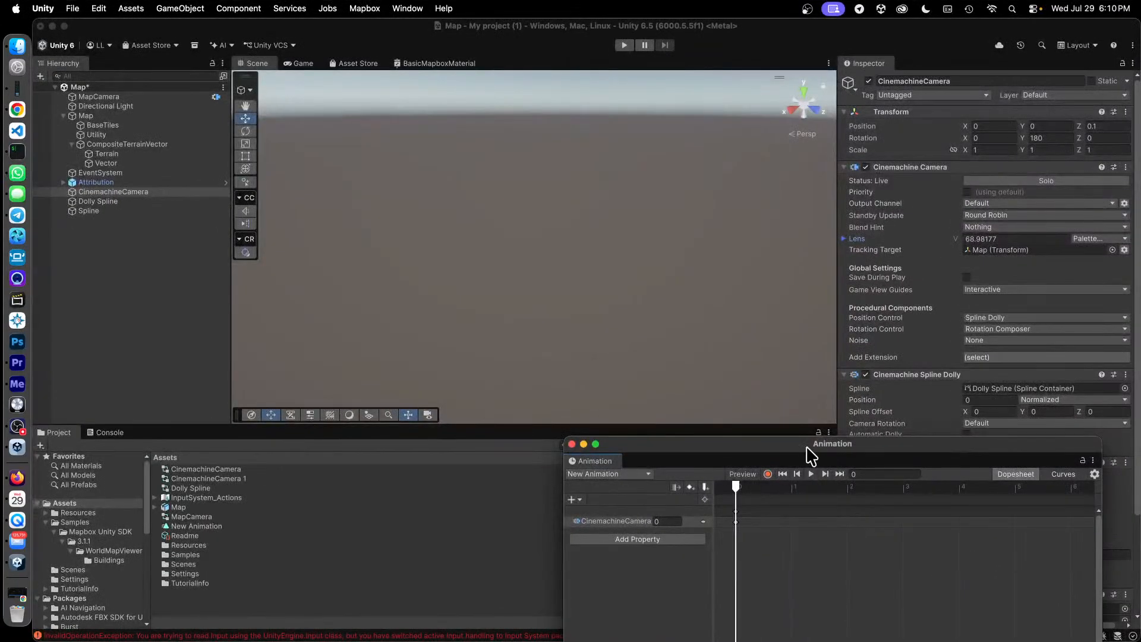
left_click_drag(807, 448, 528, 337)
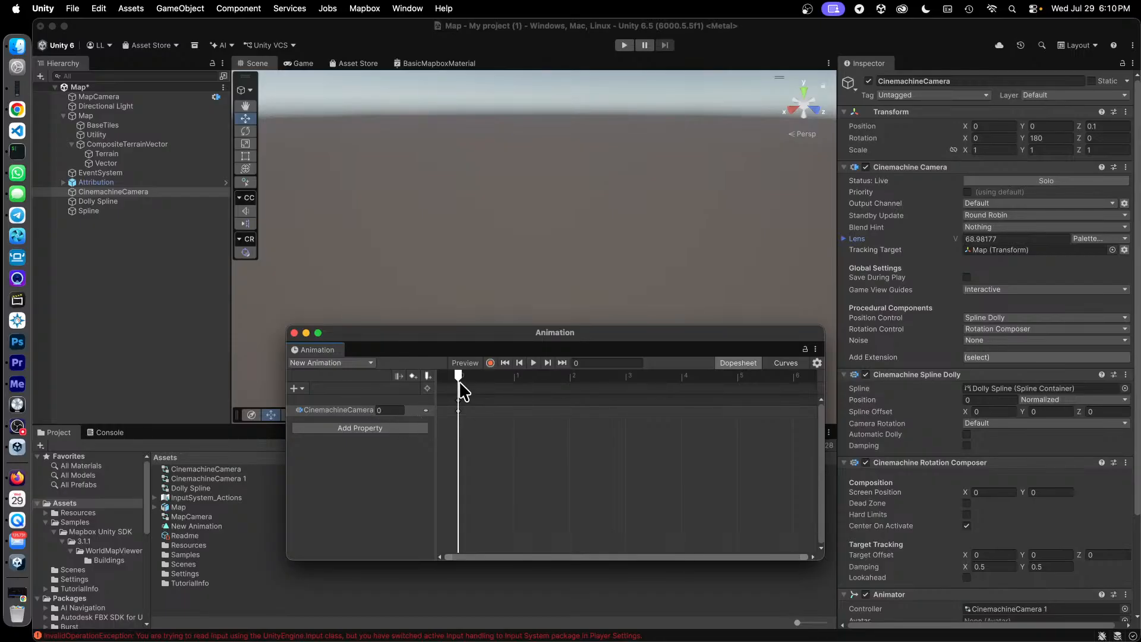
left_click_drag(461, 378, 775, 393)
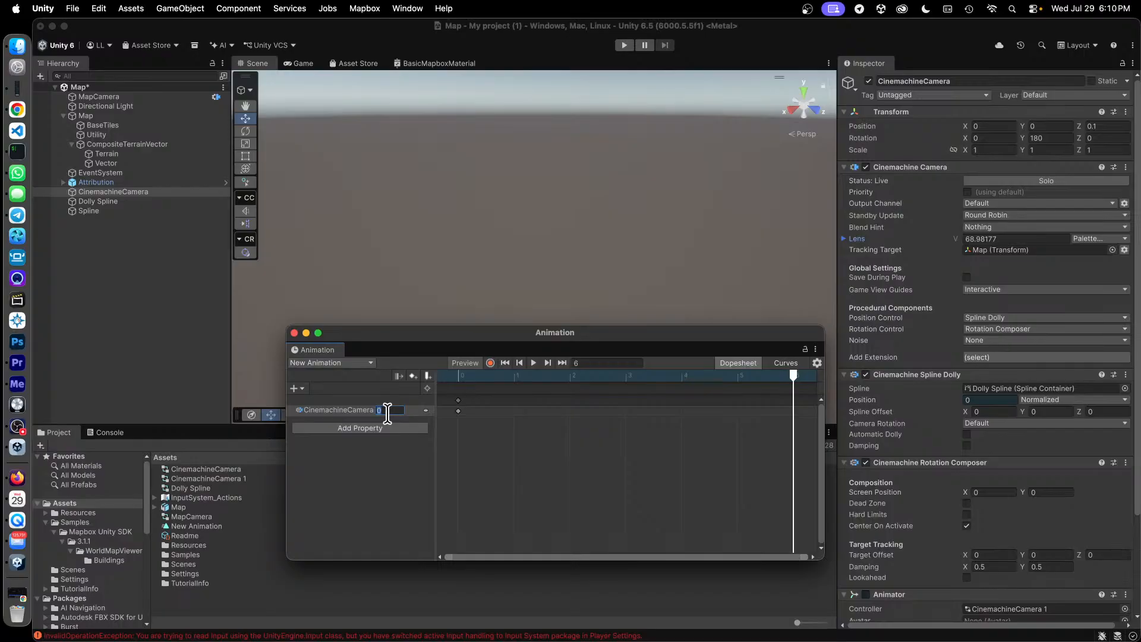
type("1")
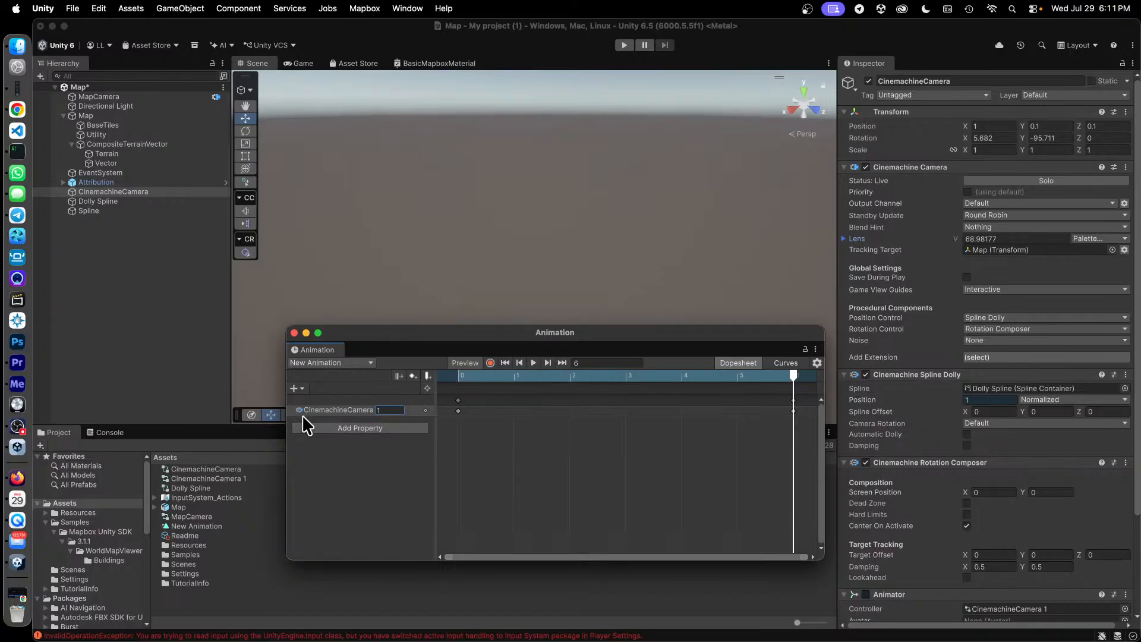
Scrub through New Animation to preview the dolly movement and return the playhead to frame 0.
right_click(425, 410)
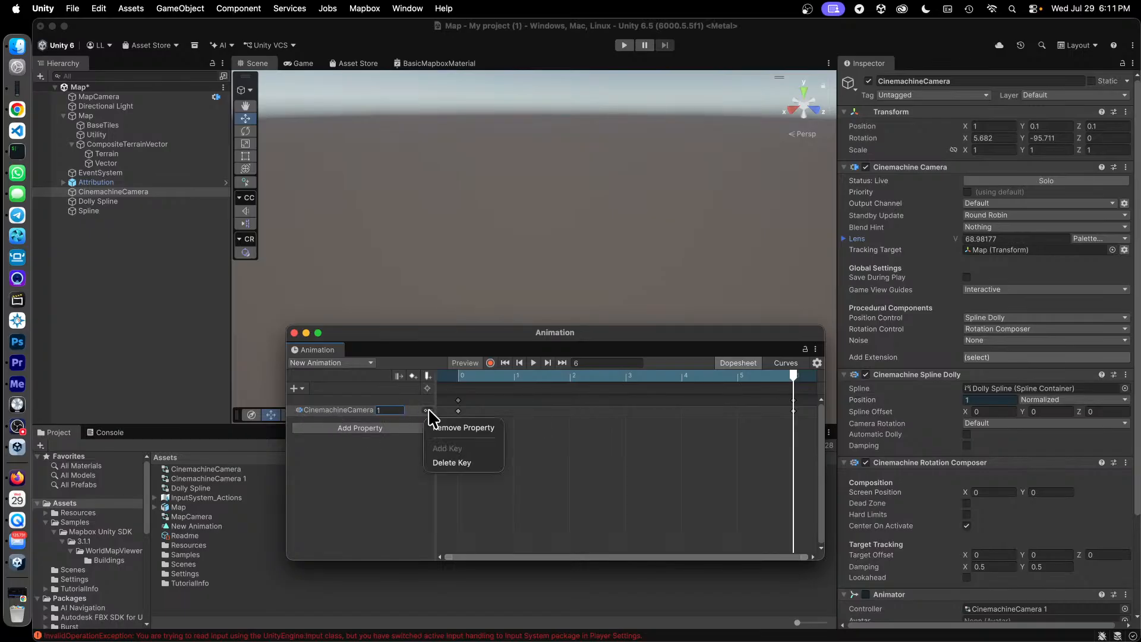
left_click(387, 471)
left_click(350, 410)
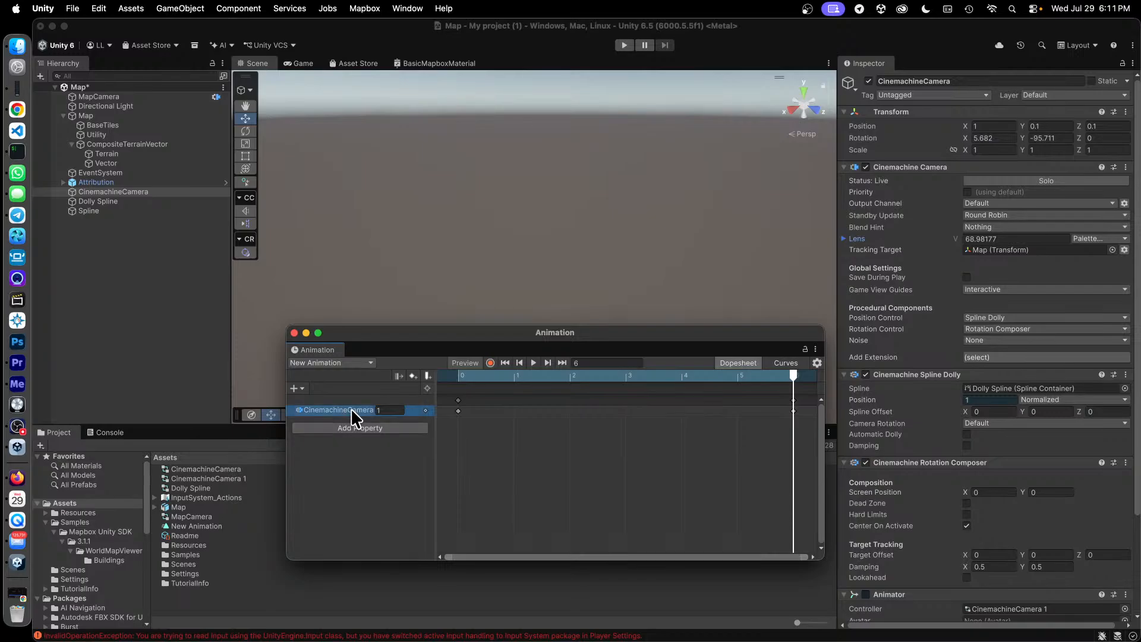
left_click(349, 472)
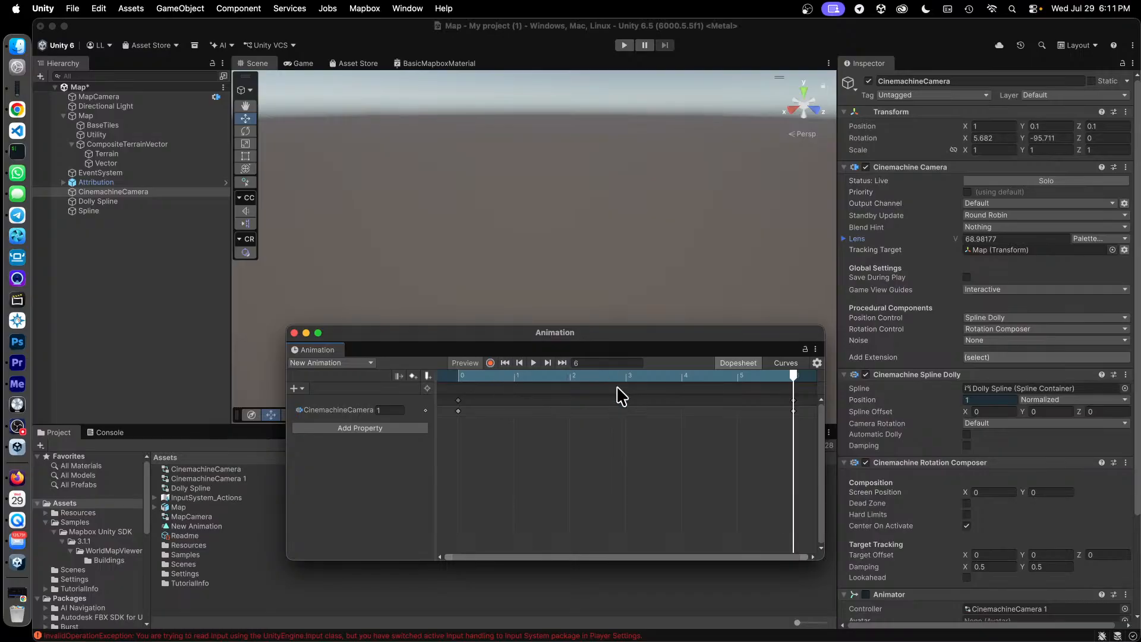
left_click_drag(569, 376, 784, 419)
left_click_drag(461, 376, 390, 387)
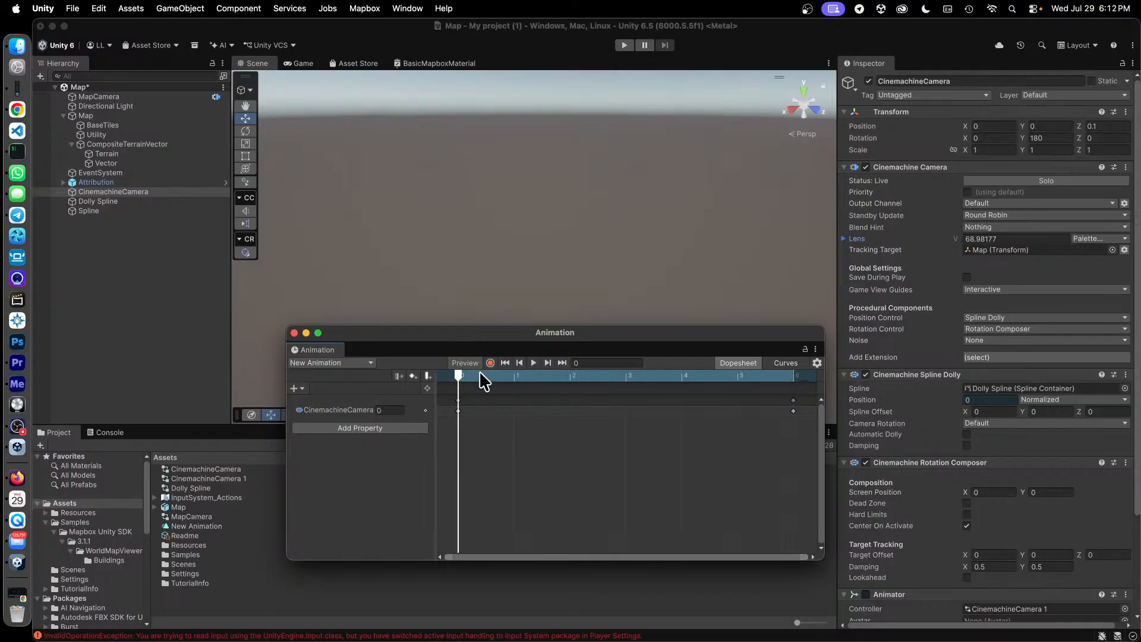
Check CinemachineCamera's Spline Dolly and Animator settings, and run the scene to test the dolly animation.
scroll(999, 483, "down", 5)
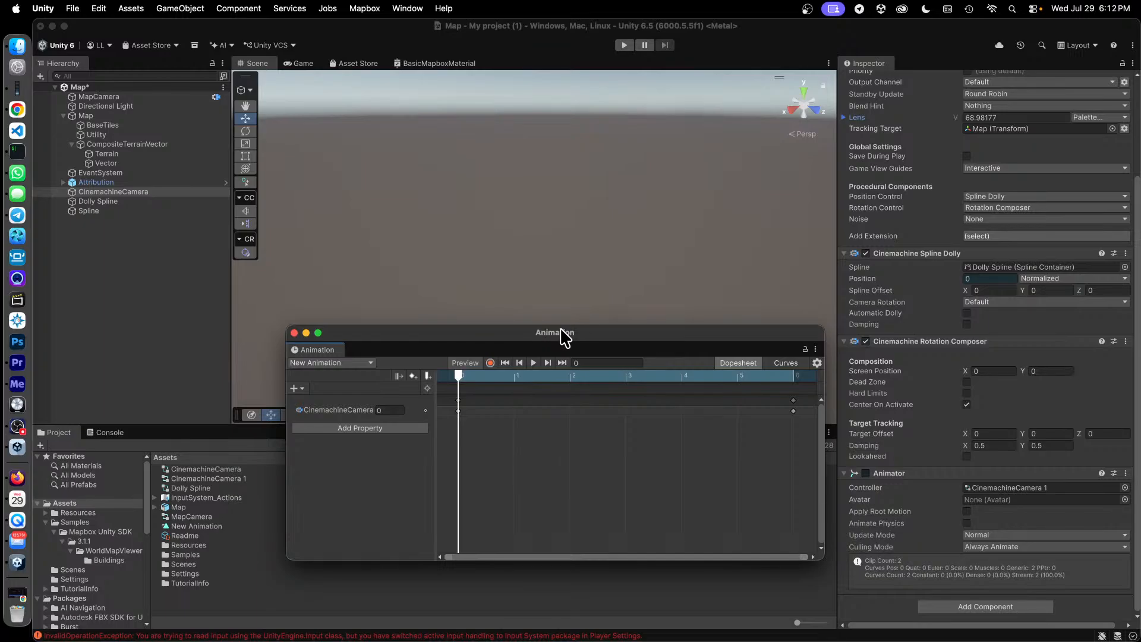
left_click_drag(571, 339, 728, 390)
left_click(548, 53)
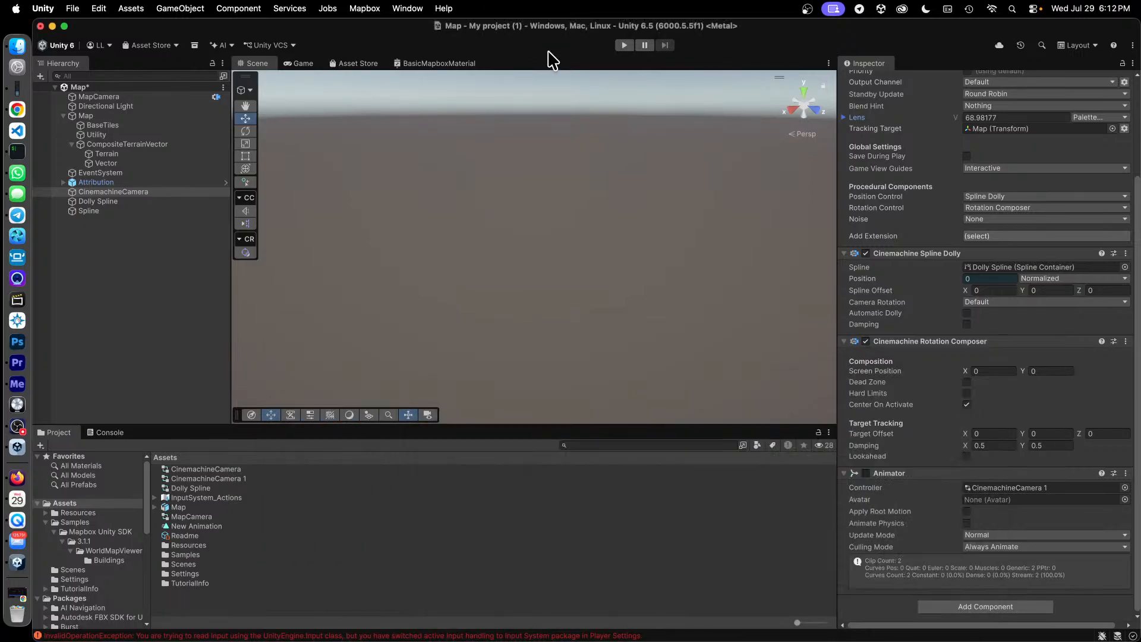
left_click(623, 46)
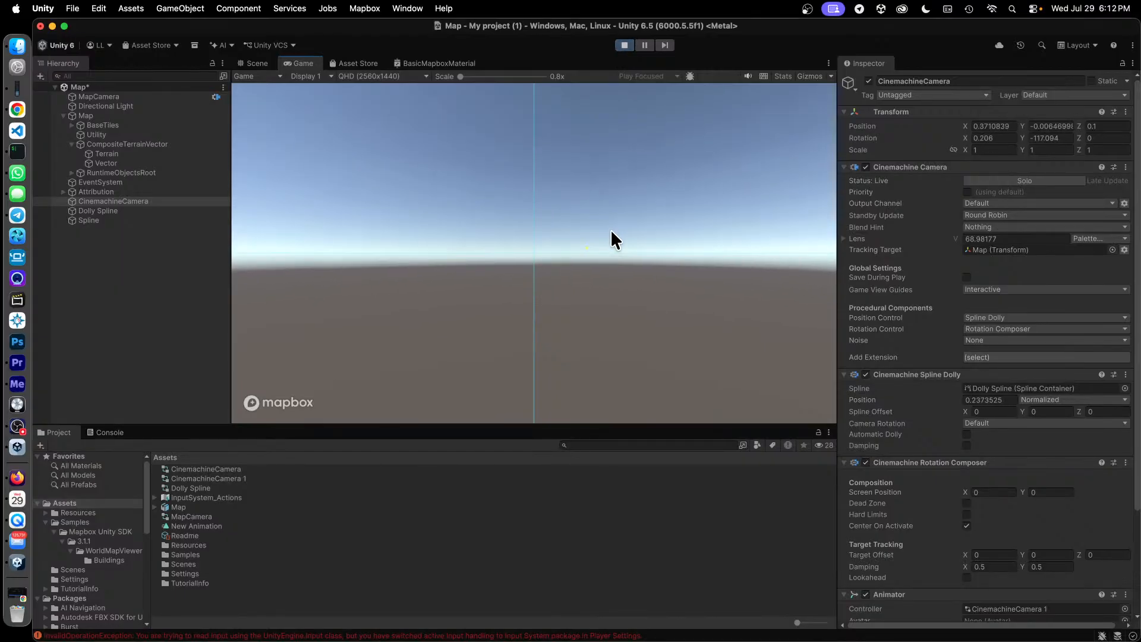
Stop Play mode and bring back the Animation window with CinemachineCamera selected.
left_click(624, 45)
left_click(404, 10)
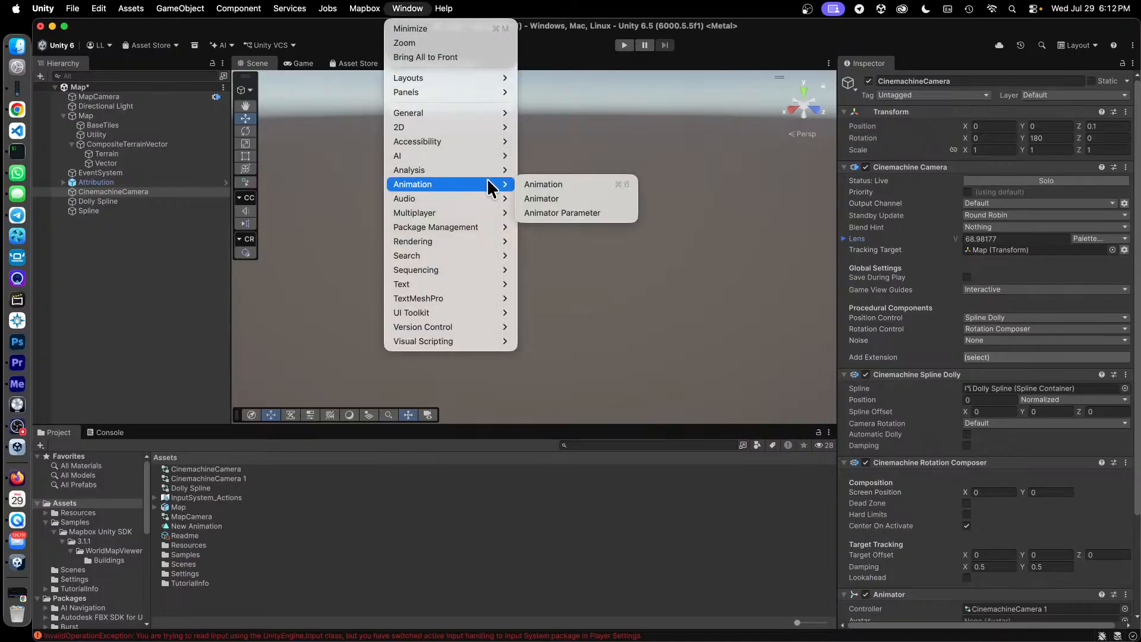
left_click(141, 275)
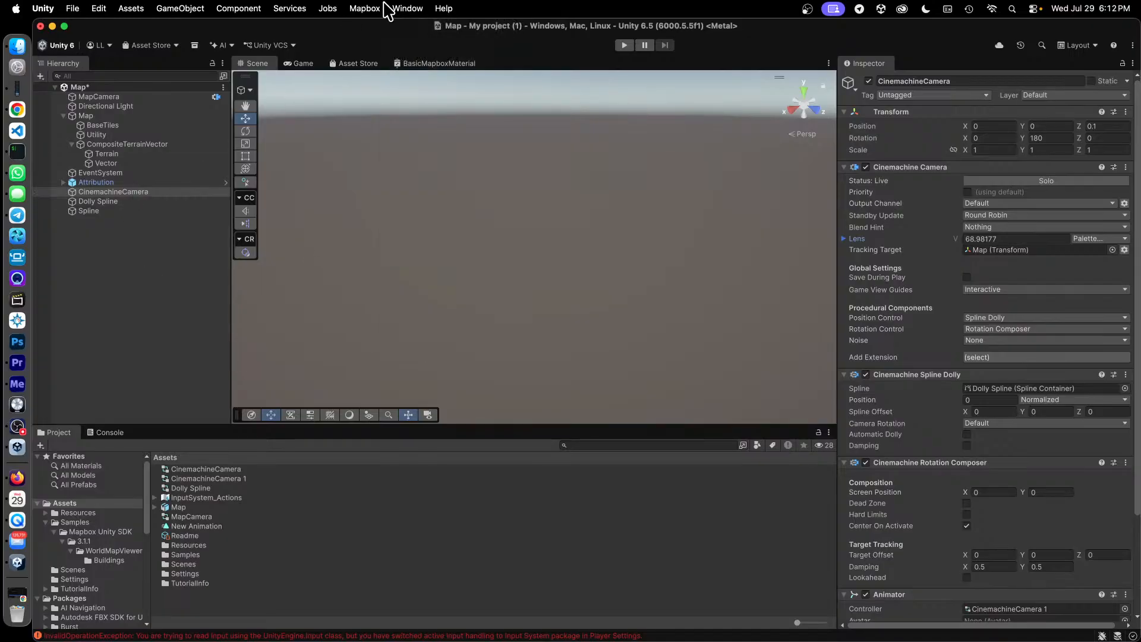
left_click(403, 8)
mouse_move(472, 184)
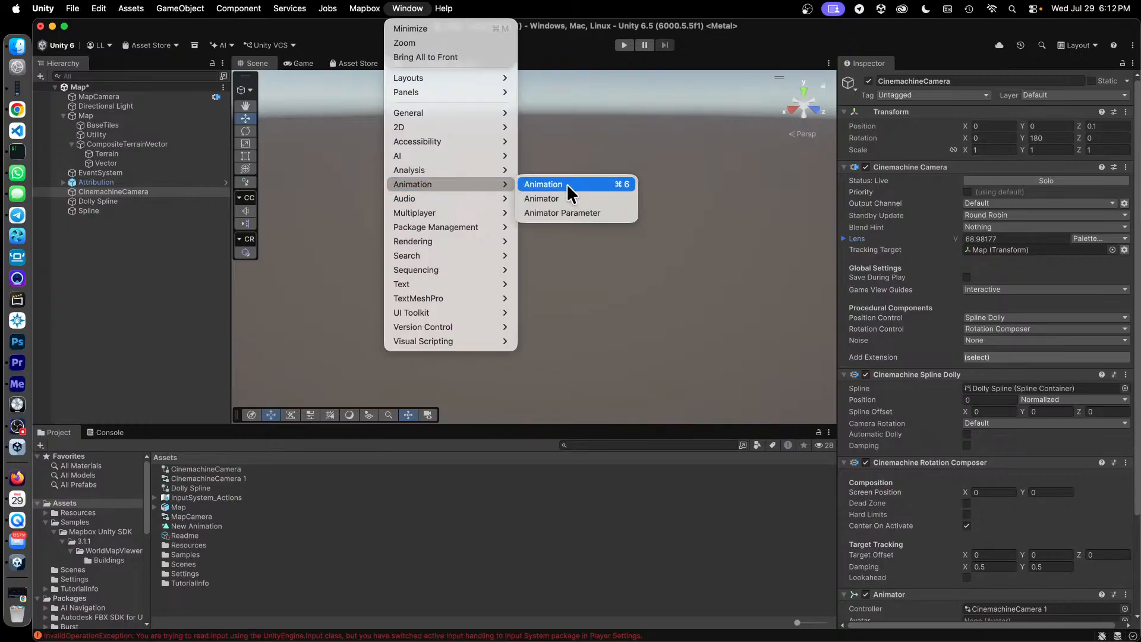
left_click(543, 184)
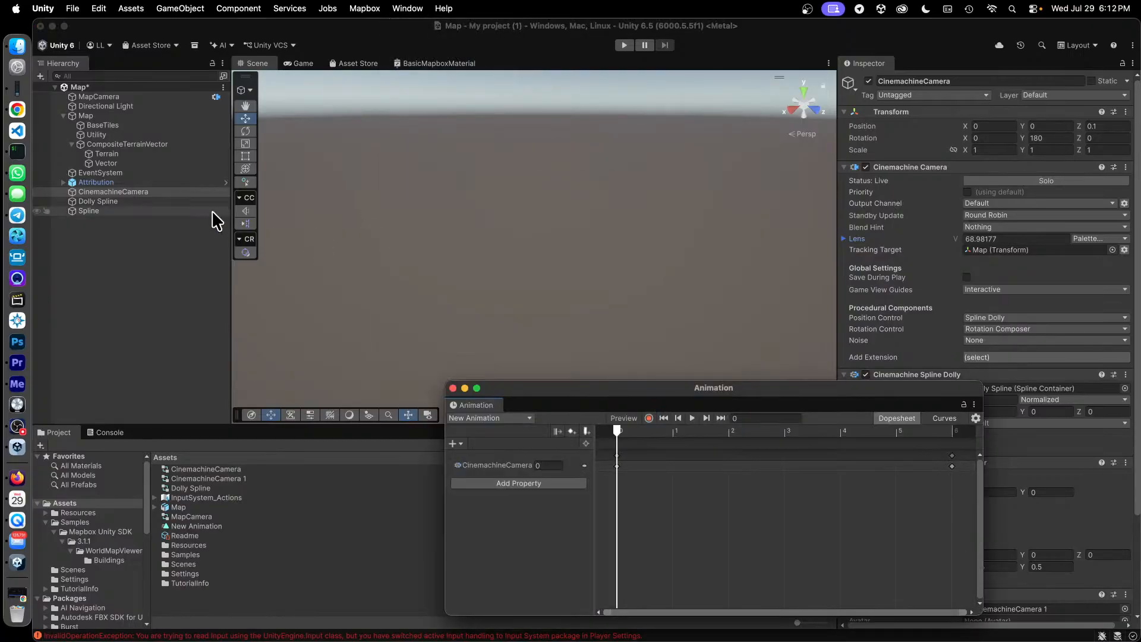
left_click(141, 192)
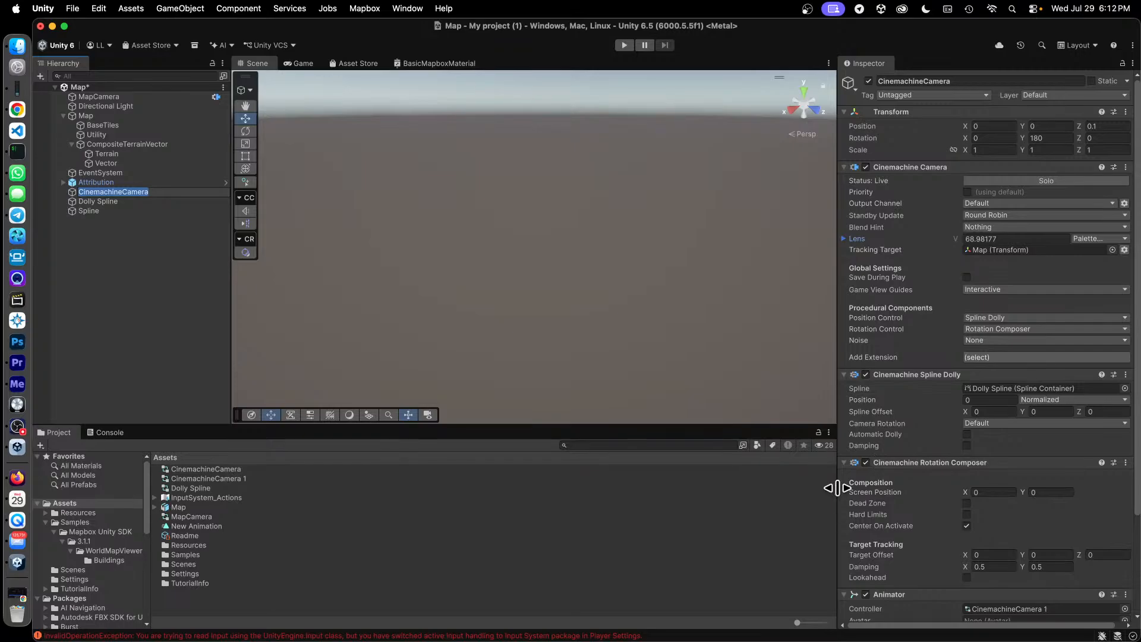
key("ctrl+Up")
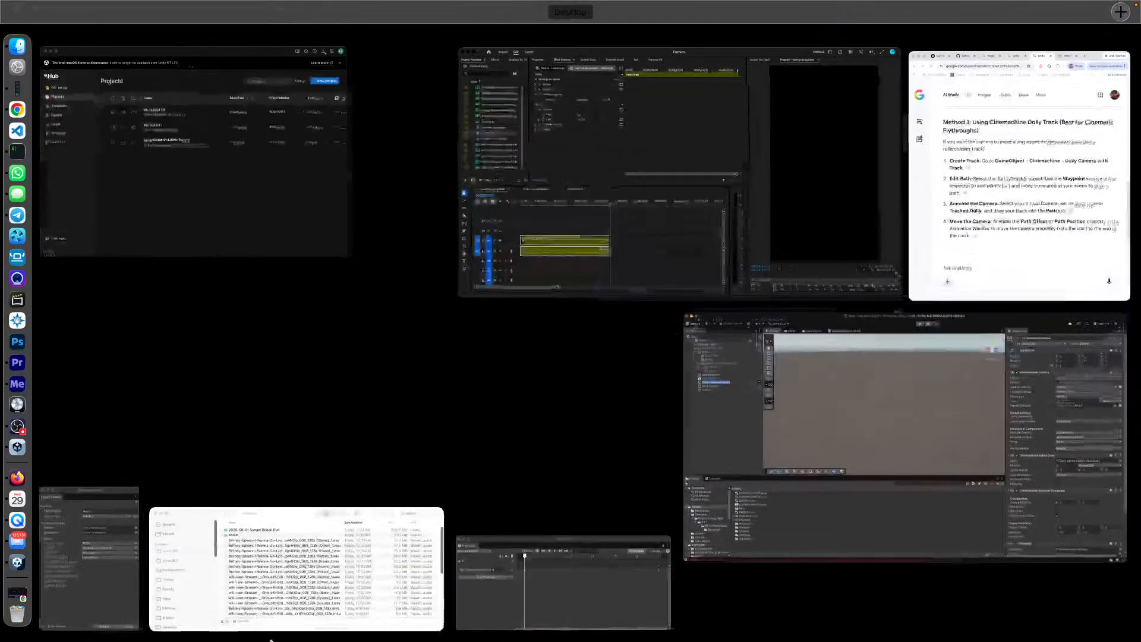
left_click(635, 598)
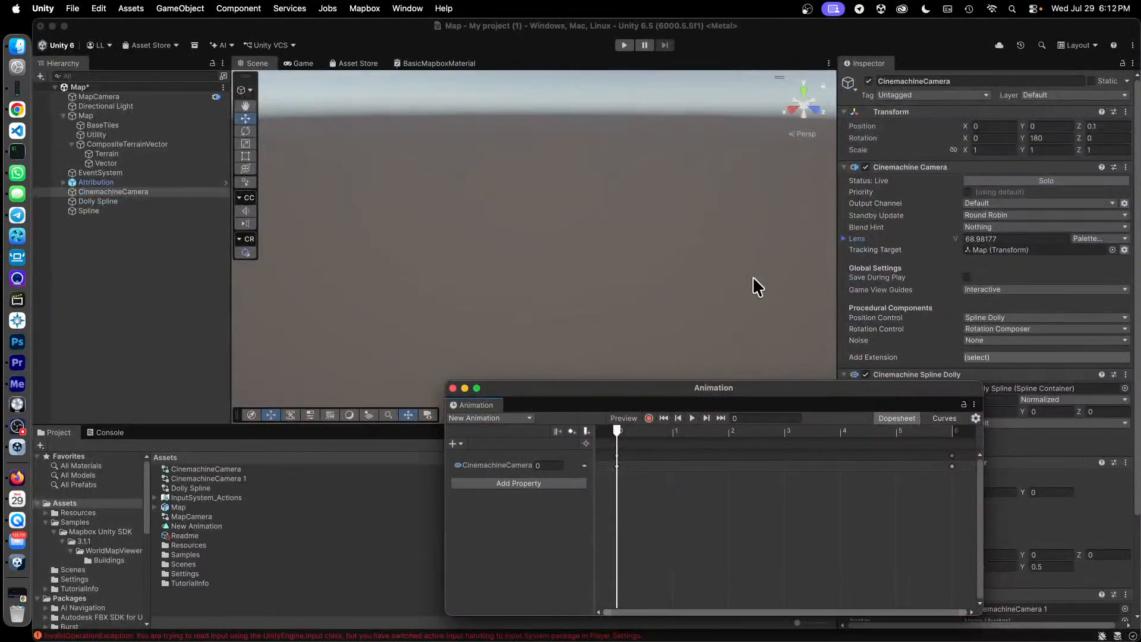
Look through the Cinemachine Spline Dolly properties available for animation and remove the existing CinemachineCamera position property from New Animation.
left_click(453, 443)
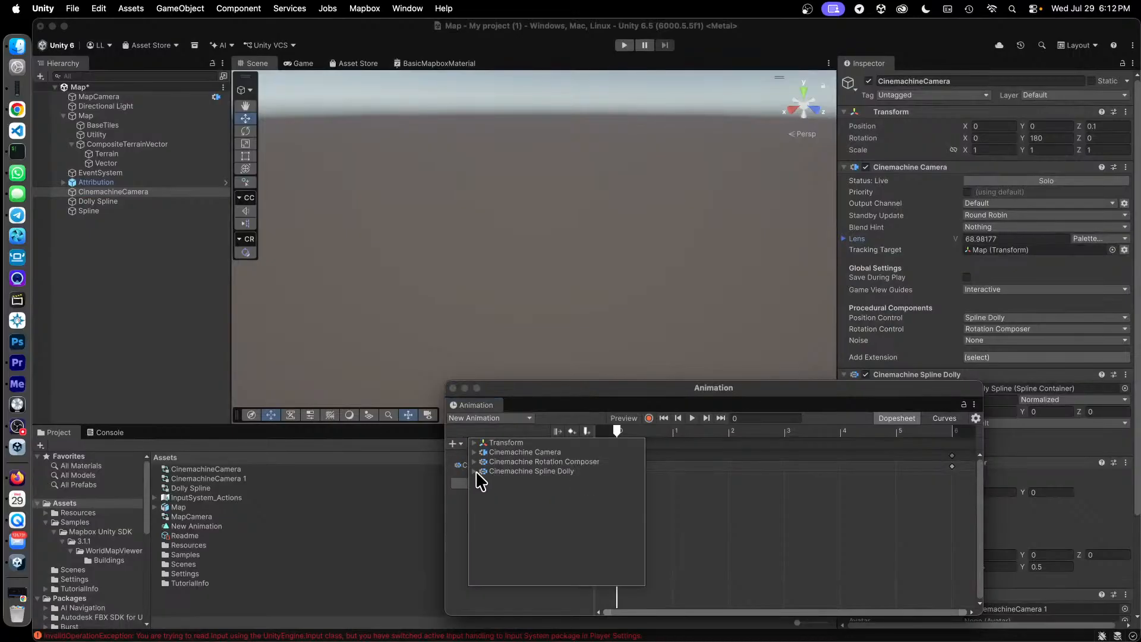
left_click(474, 471)
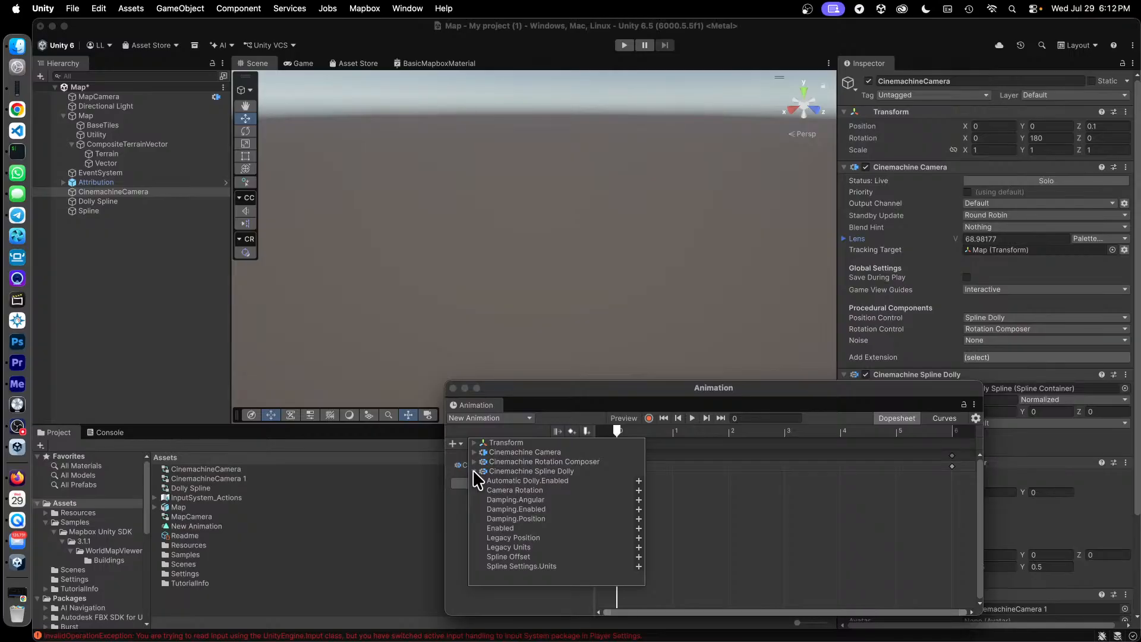
left_click(470, 518)
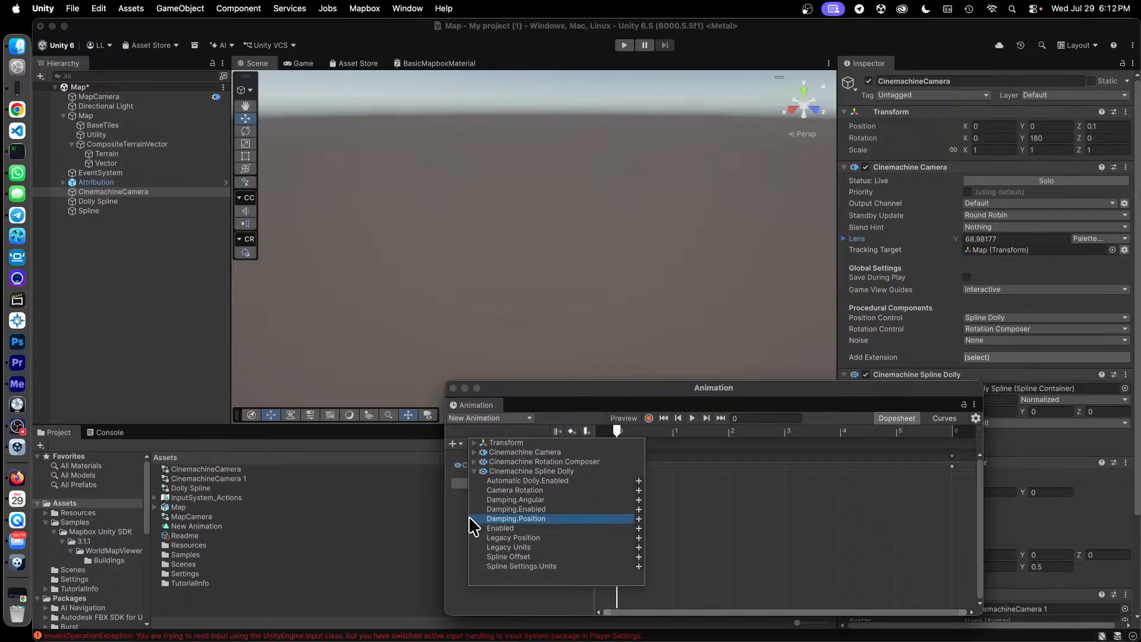
left_click(464, 529)
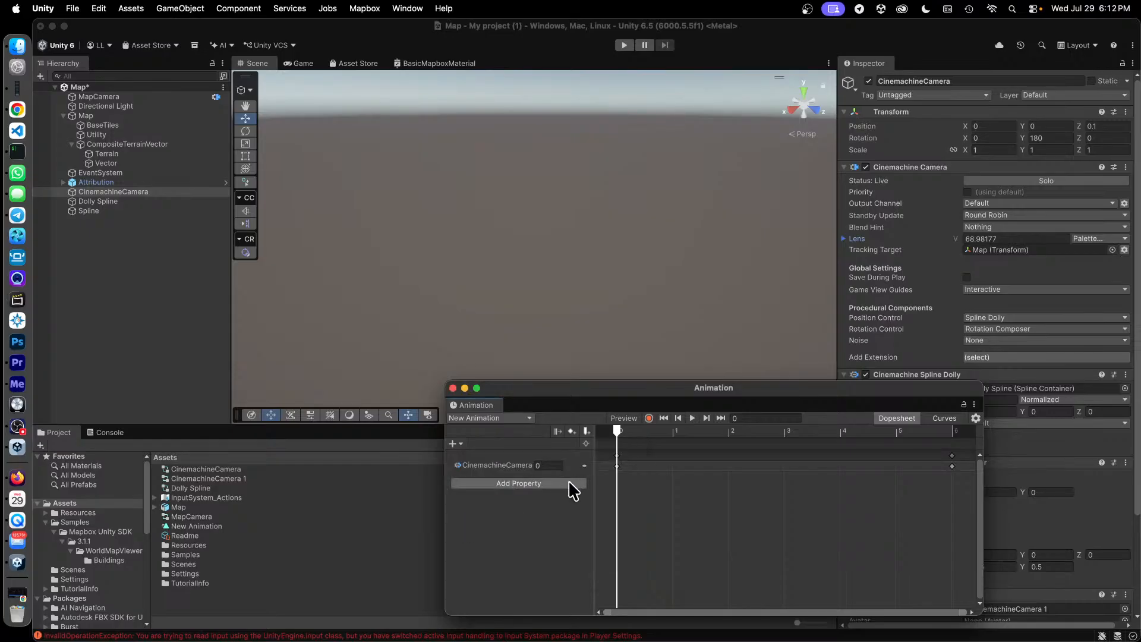
left_click(585, 466)
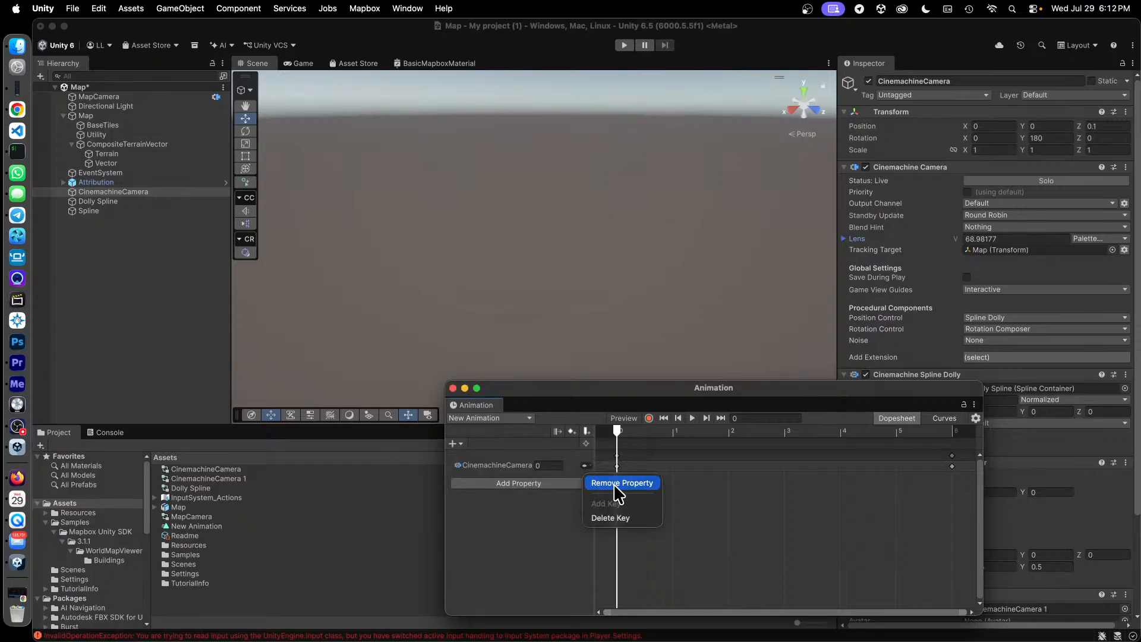
left_click(616, 486)
Add the Spline Dolly's Spline Settings.Position property to New Animation and key it at 1 on frame 100.
left_click(455, 442)
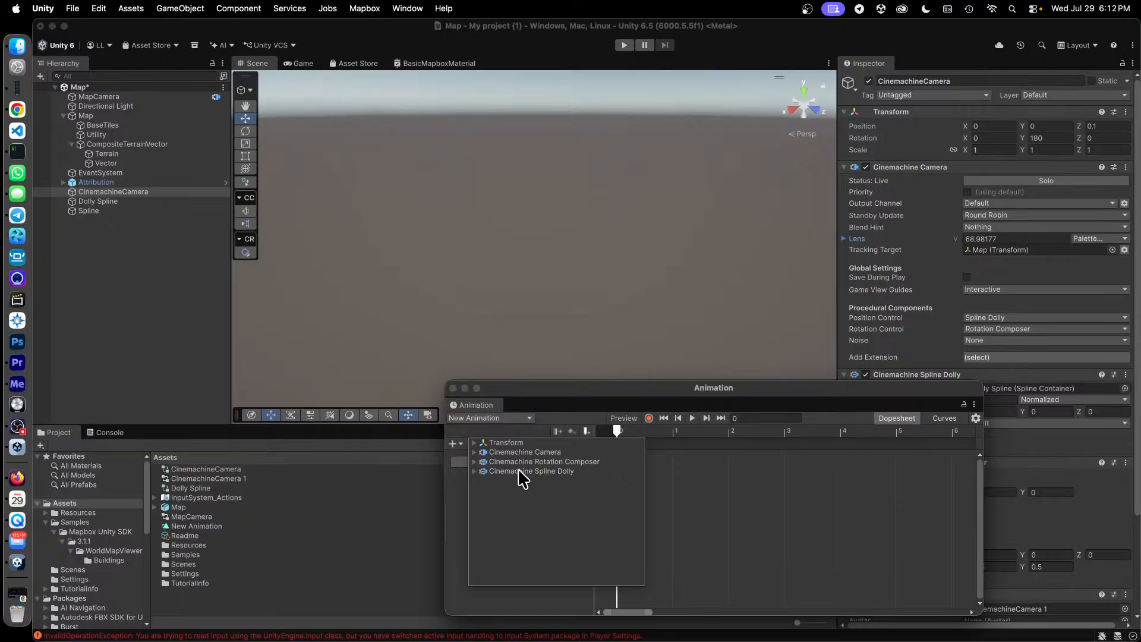
left_click(475, 472)
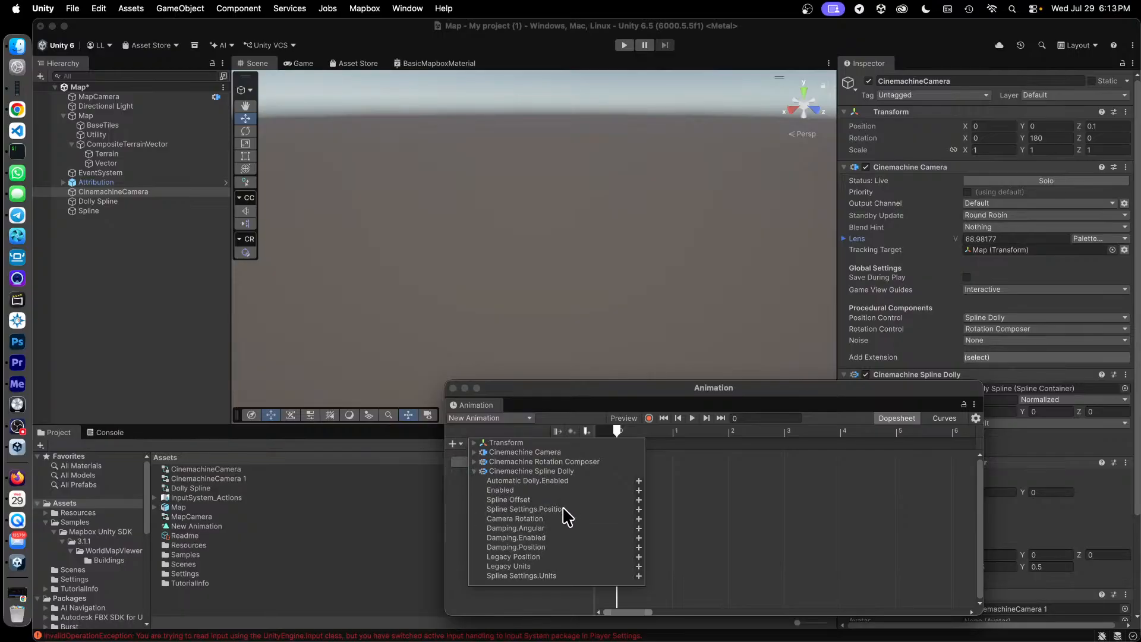
left_click(638, 509)
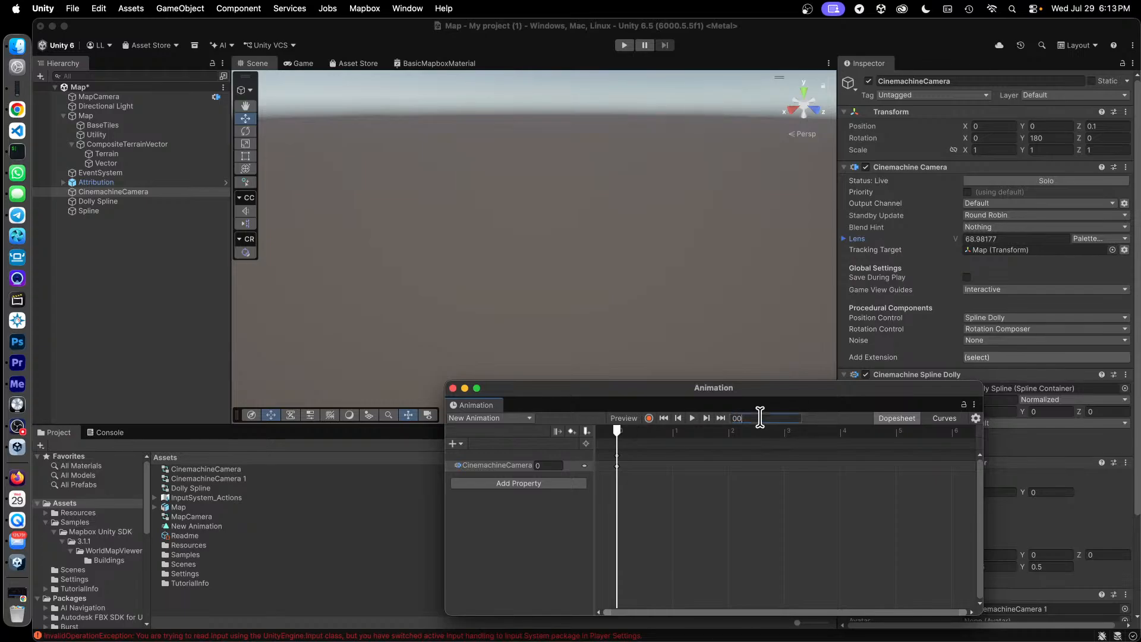
key("Return")
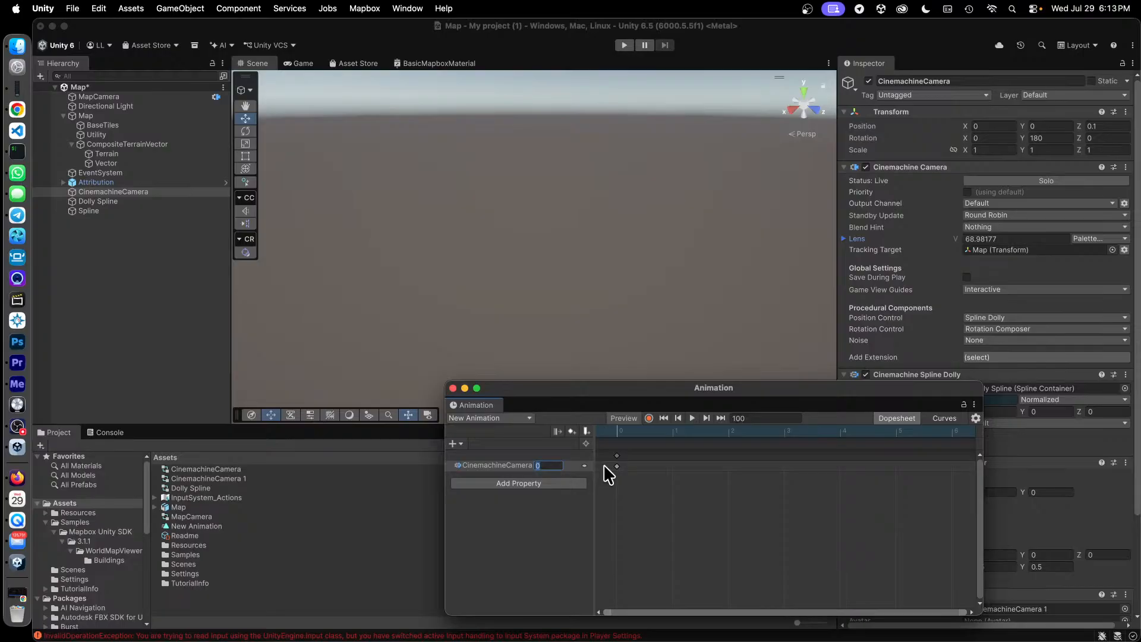
type("1")
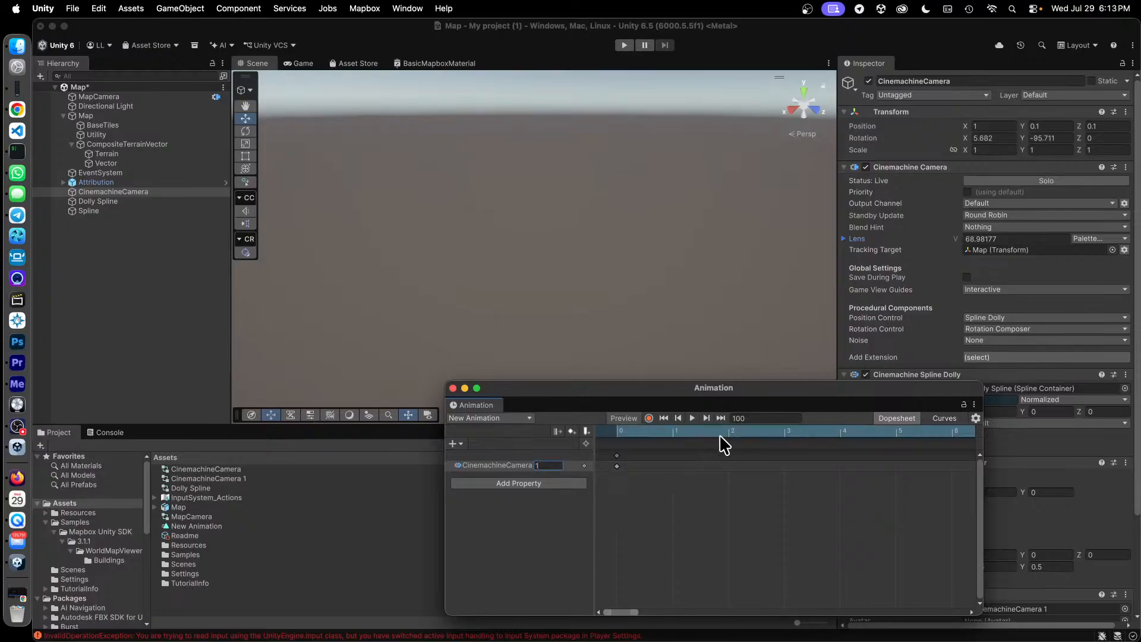
Scrub and play New Animation to preview the dolly movement, and stop the preview.
left_click_drag(619, 433, 616, 465)
left_click(692, 418)
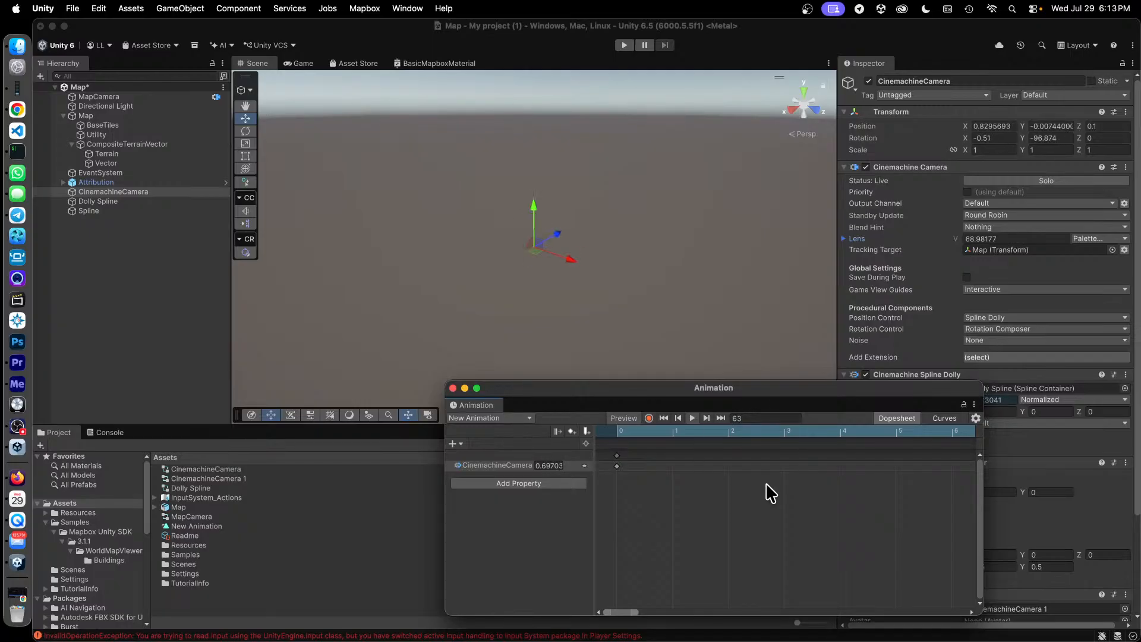
left_click(691, 418)
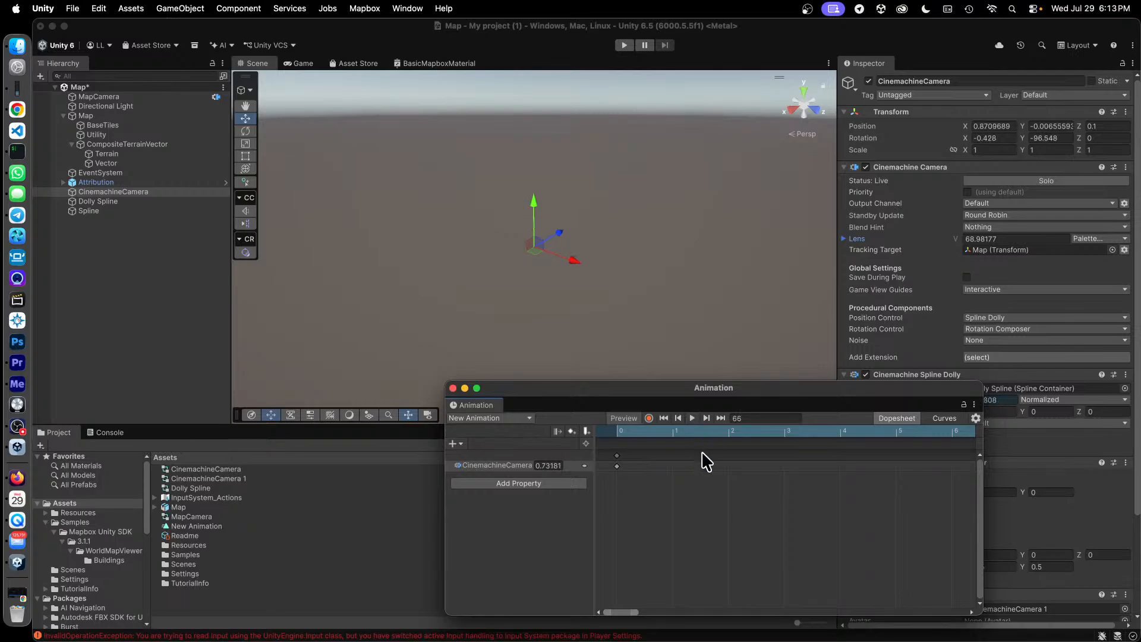
Move the Animation window aside, check CinemachineCamera's component settings, and run the scene twice to test the dolly animation.
left_click_drag(556, 389, 393, 376)
scroll(927, 493, "down", 5)
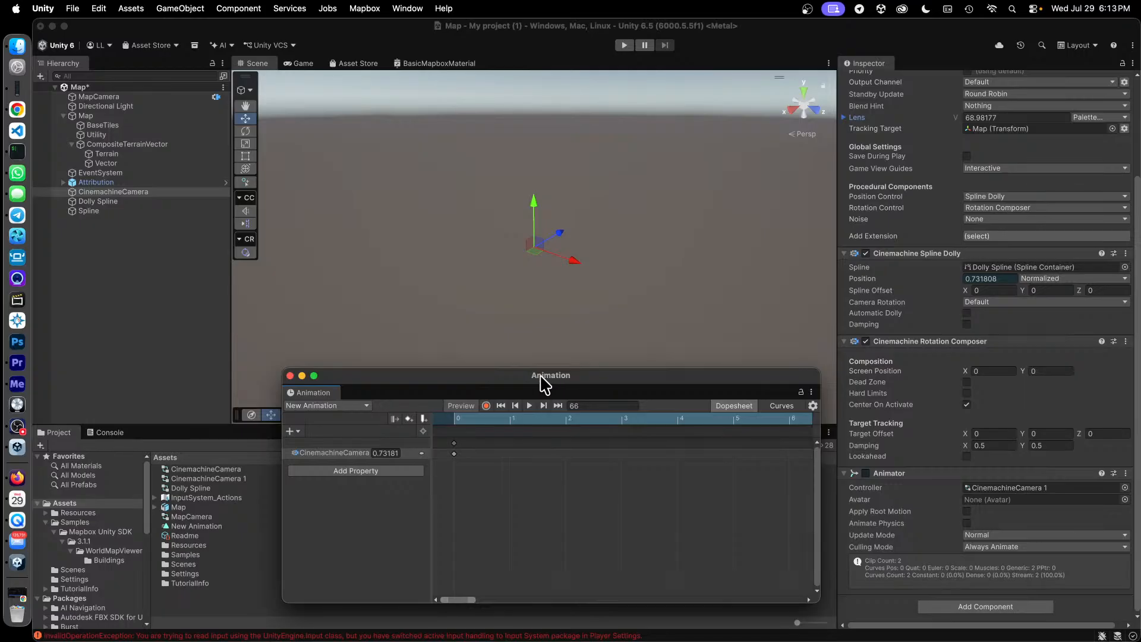
left_click_drag(544, 383, 993, 416)
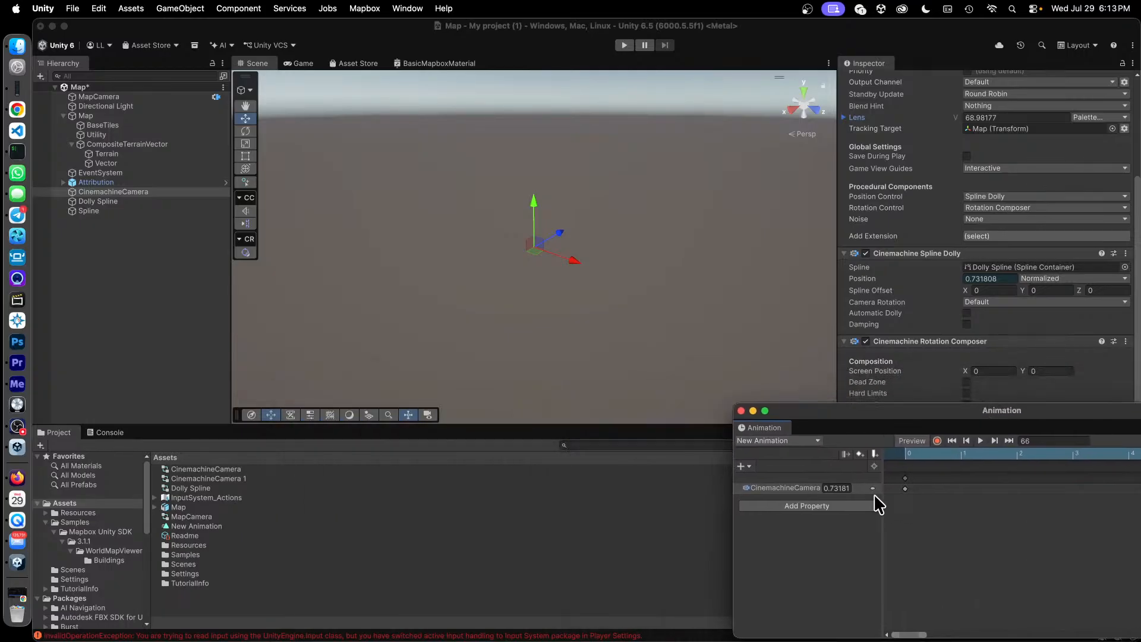
left_click(542, 31)
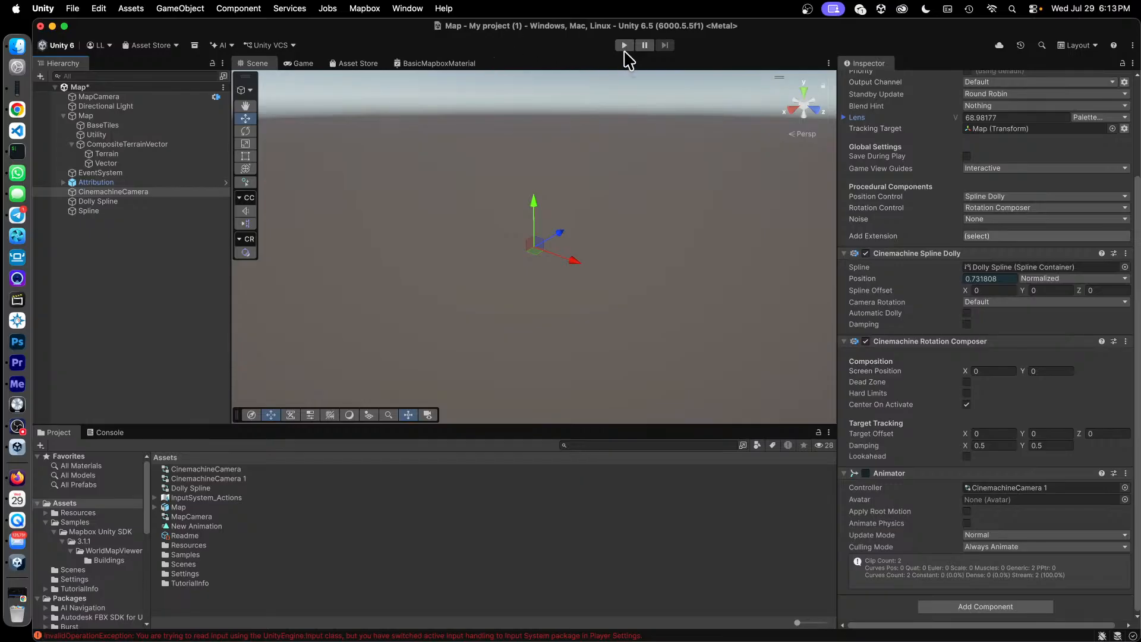
left_click(624, 46)
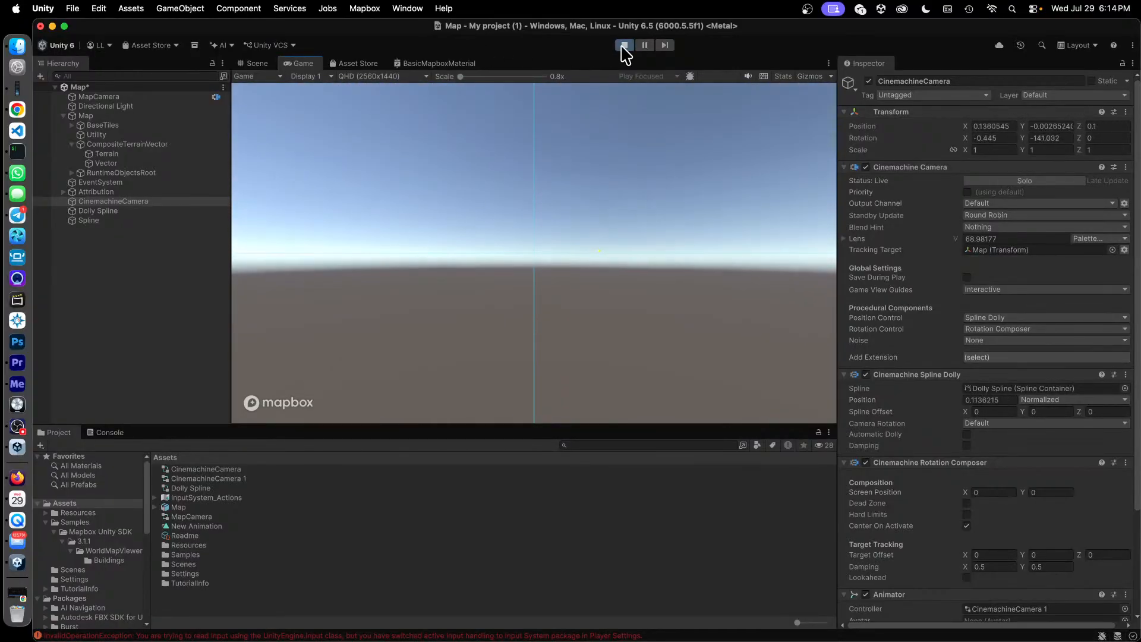
left_click(623, 46)
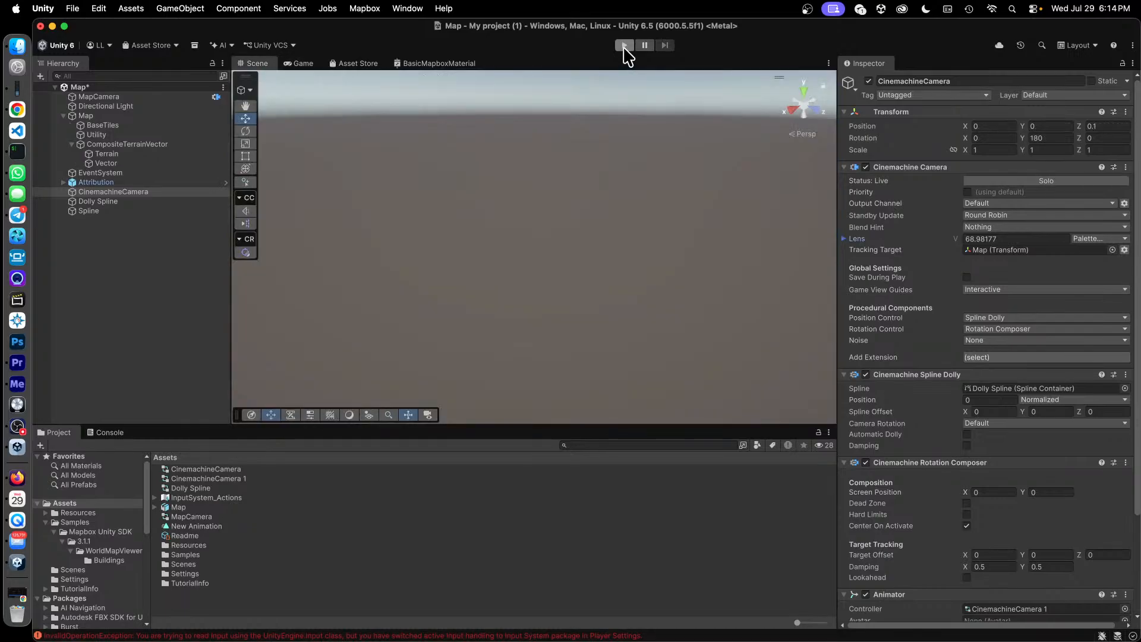
left_click(625, 45)
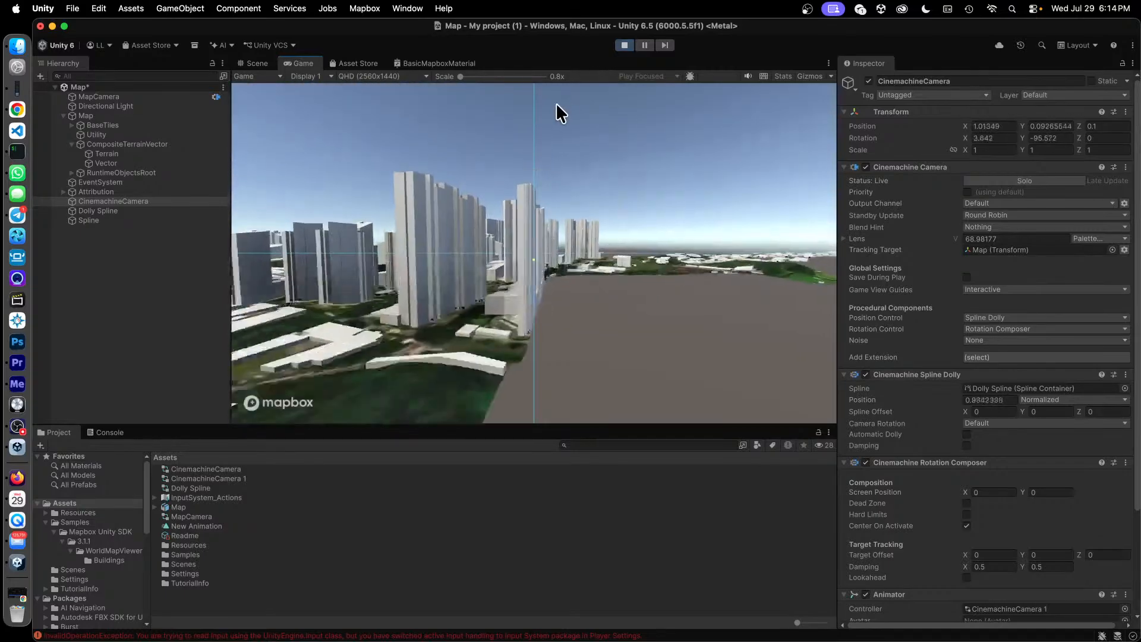
Switch to Chrome and read the "unity export video" answer on installing, configuring and recording with Unity Recorder.
mouse_move(5, 639)
left_click(950, 229)
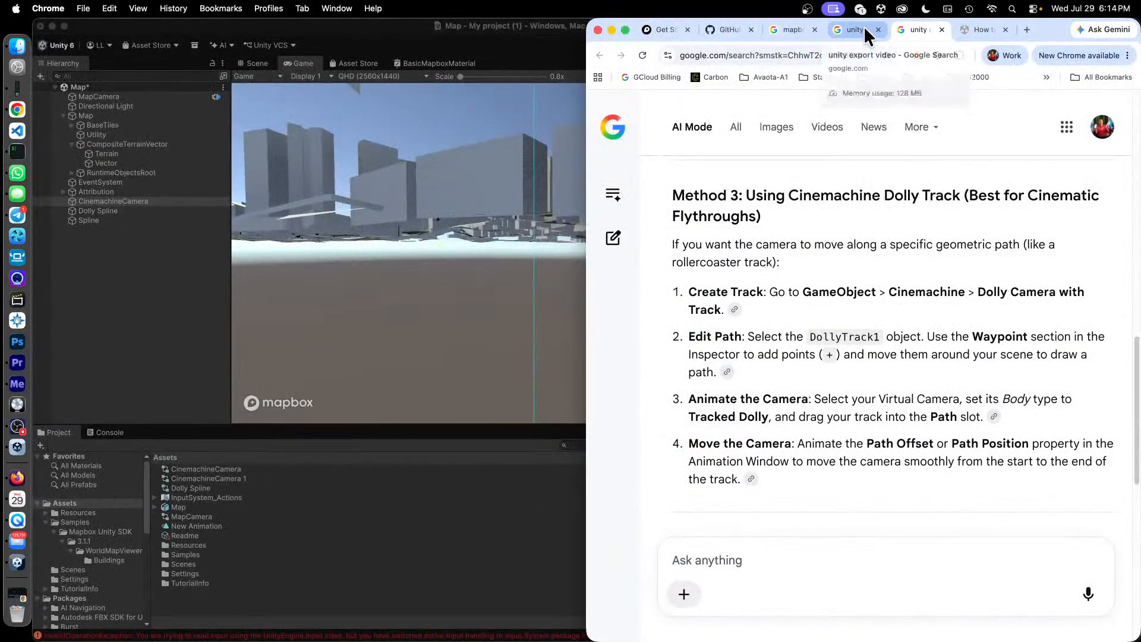
left_click(862, 28)
scroll(923, 294, "up", 5)
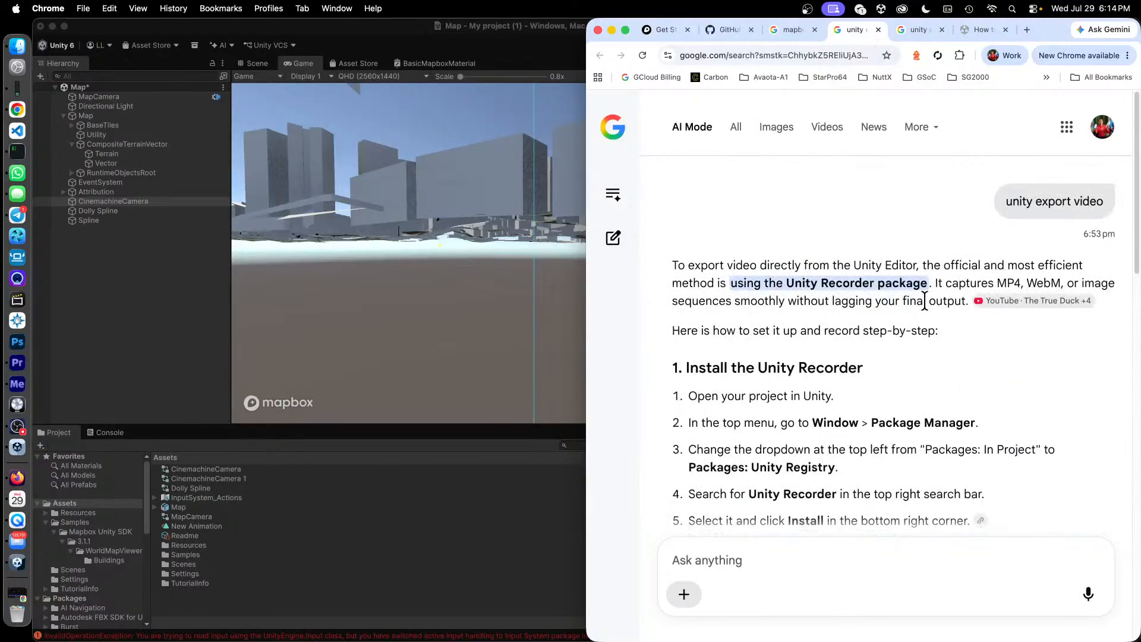
scroll(891, 283, "down", 2)
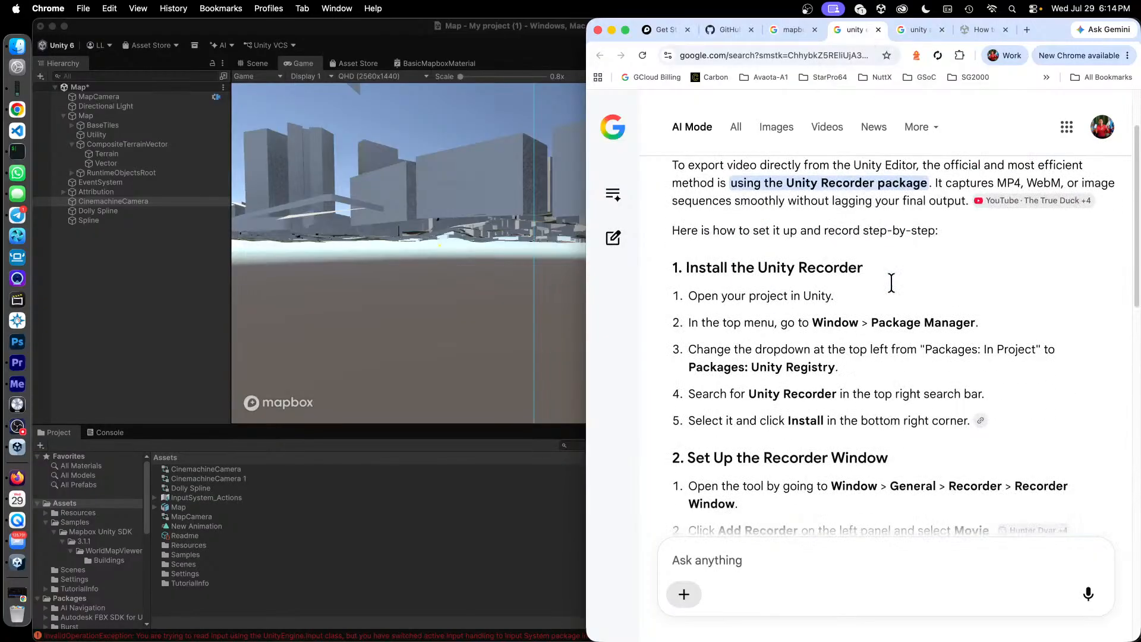
scroll(897, 287, "down", 10)
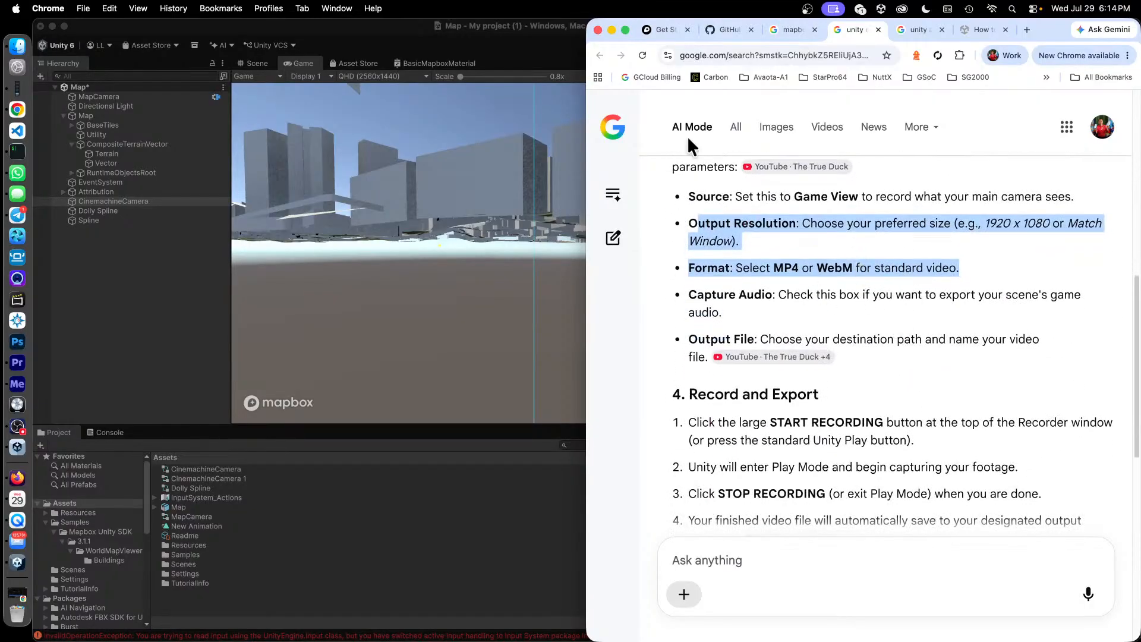
Return to Unity, restart Play mode to watch the camera fly past the Mapbox buildings, and stop Play mode.
left_click(404, 28)
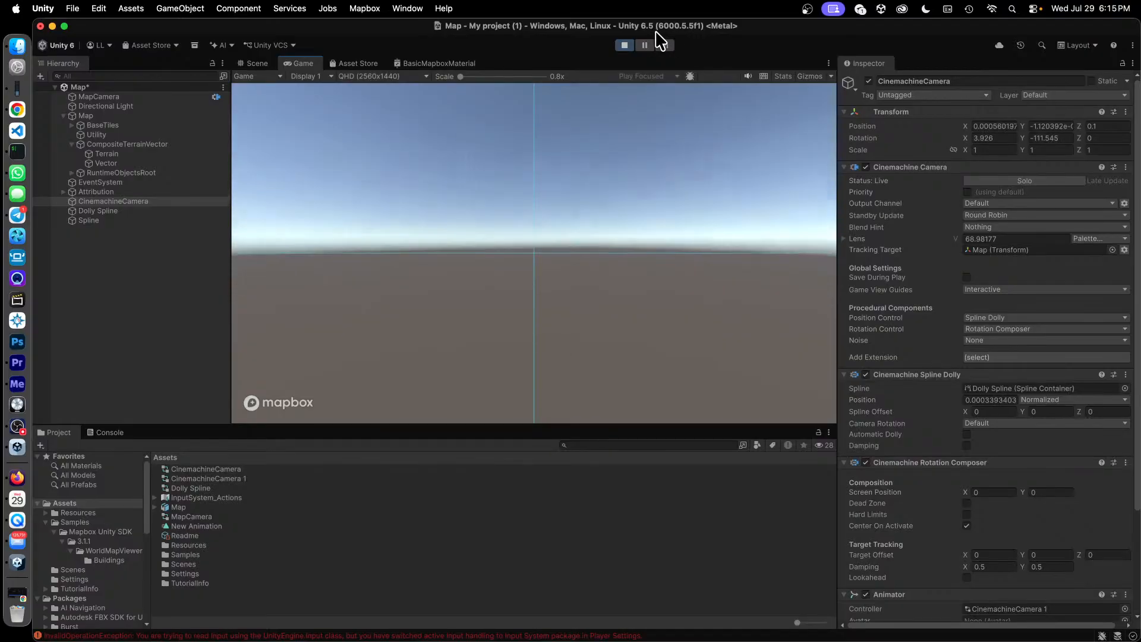
left_click(624, 46)
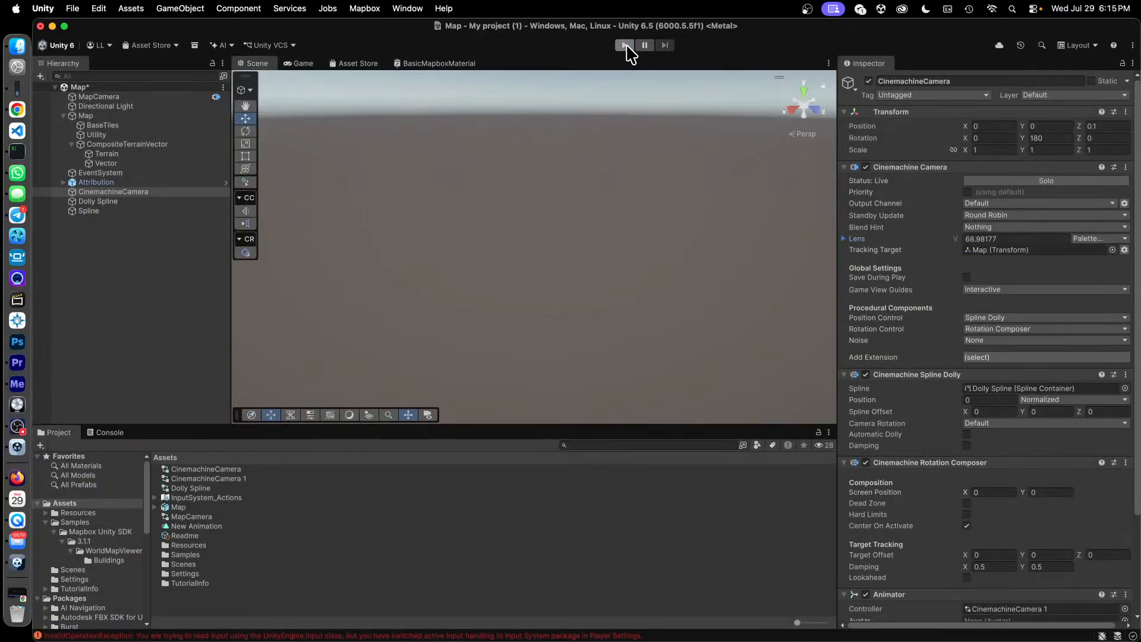
left_click(625, 46)
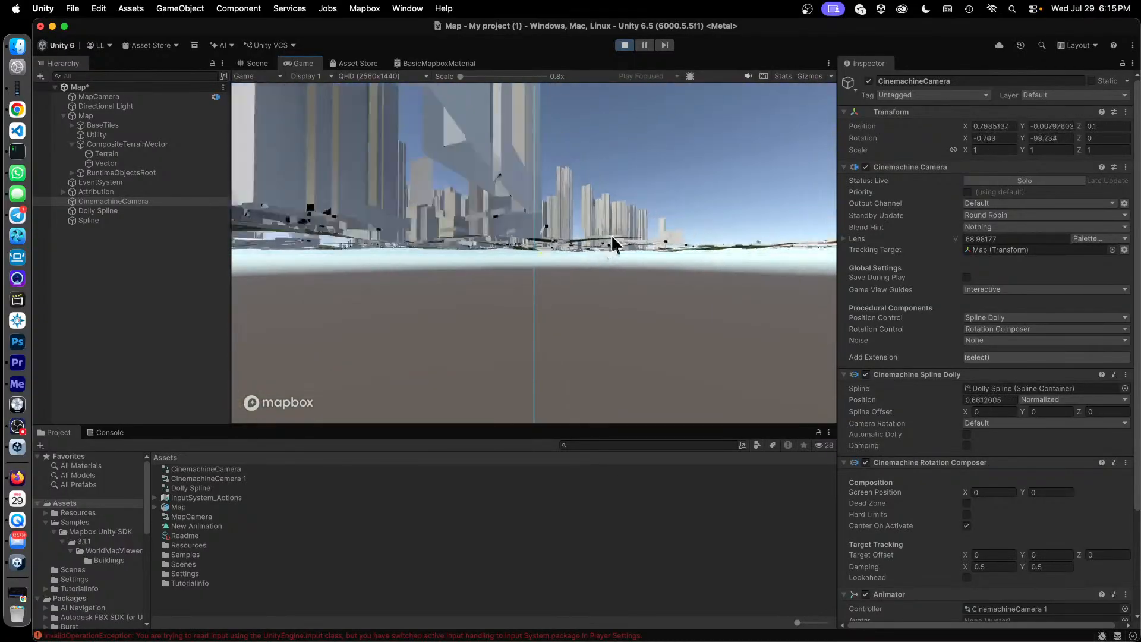
left_click(624, 45)
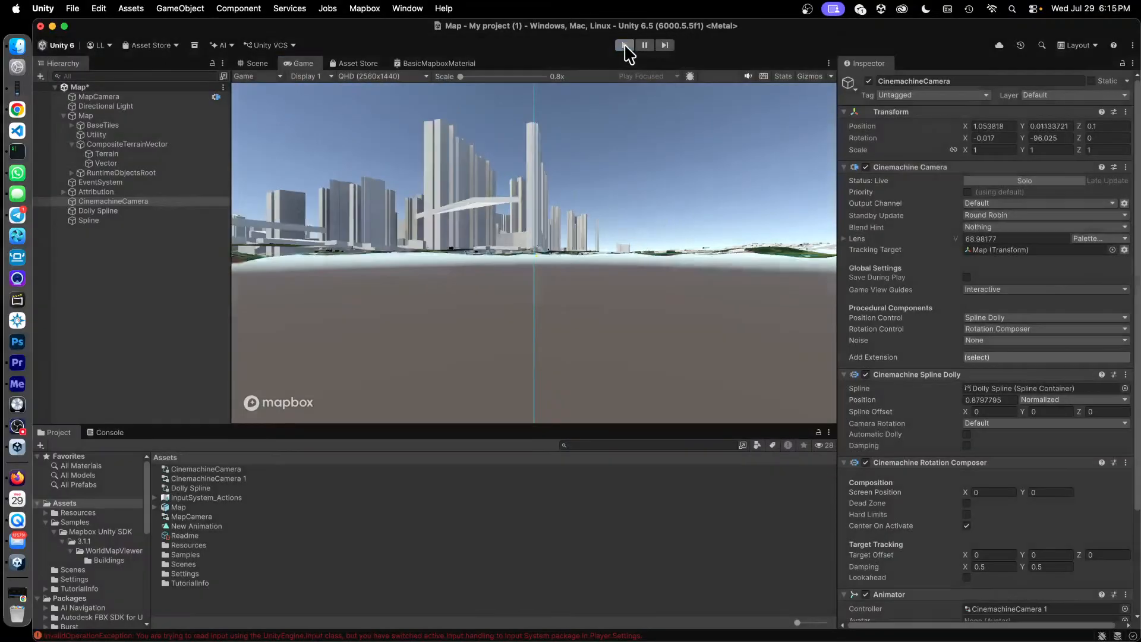